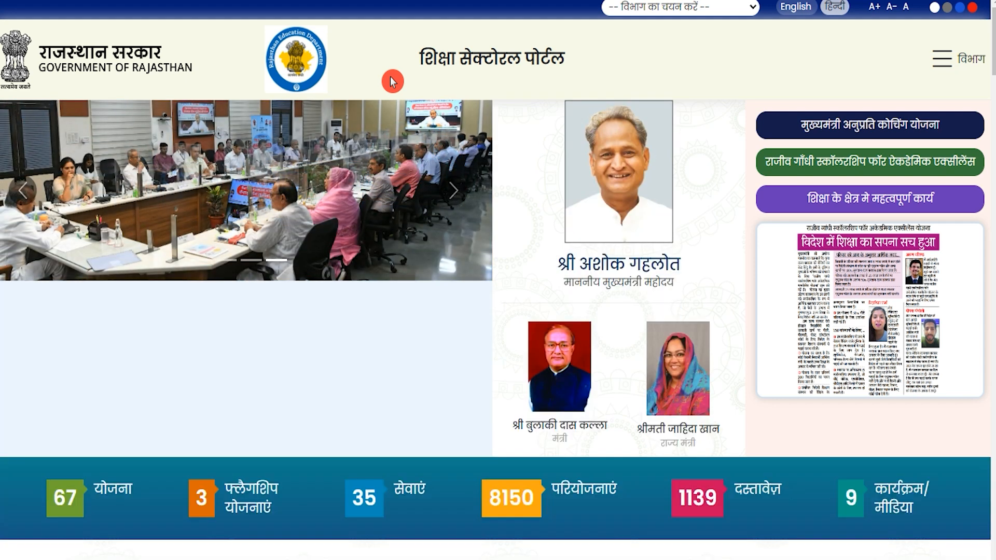
Flip through the slides of the eJobHub article's photo carousel
{"action": "left_click", "coordinate": [455, 190]}
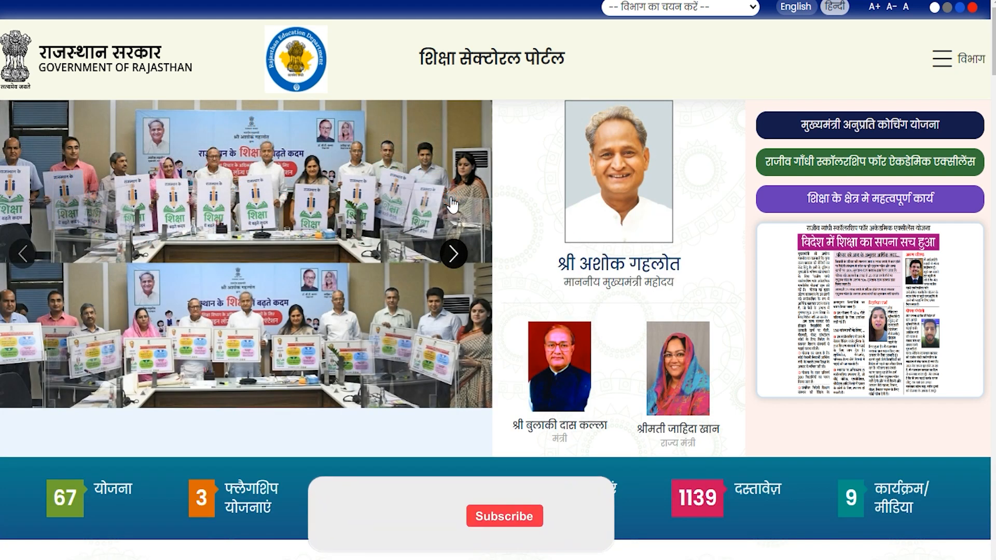
{"action": "left_click", "coordinate": [455, 254]}
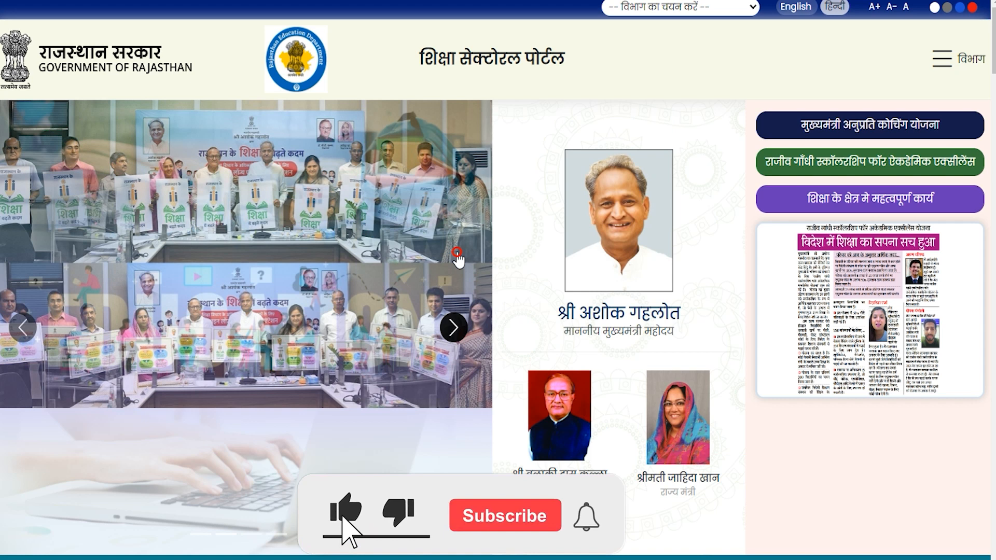
{"action": "left_click", "coordinate": [455, 328]}
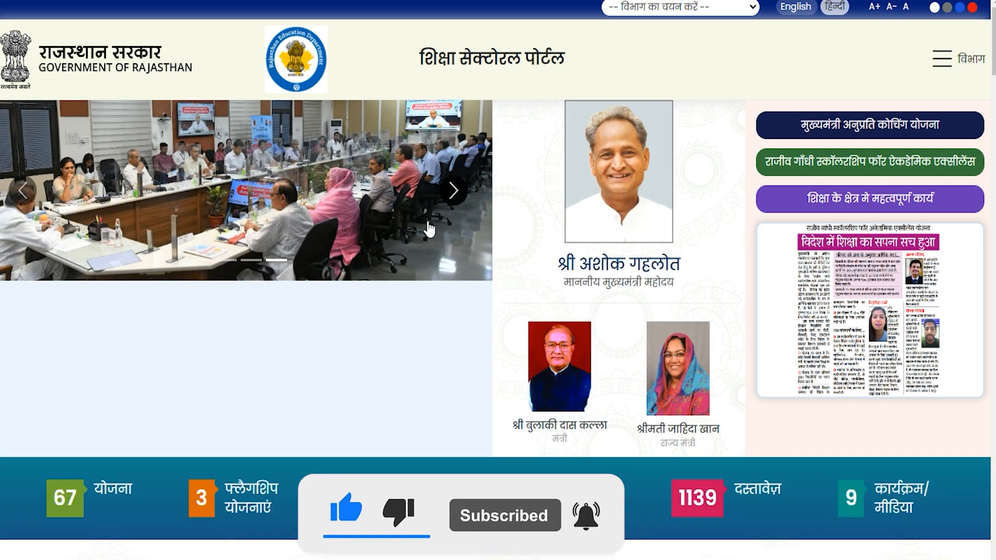
{"action": "left_click", "coordinate": [453, 253]}
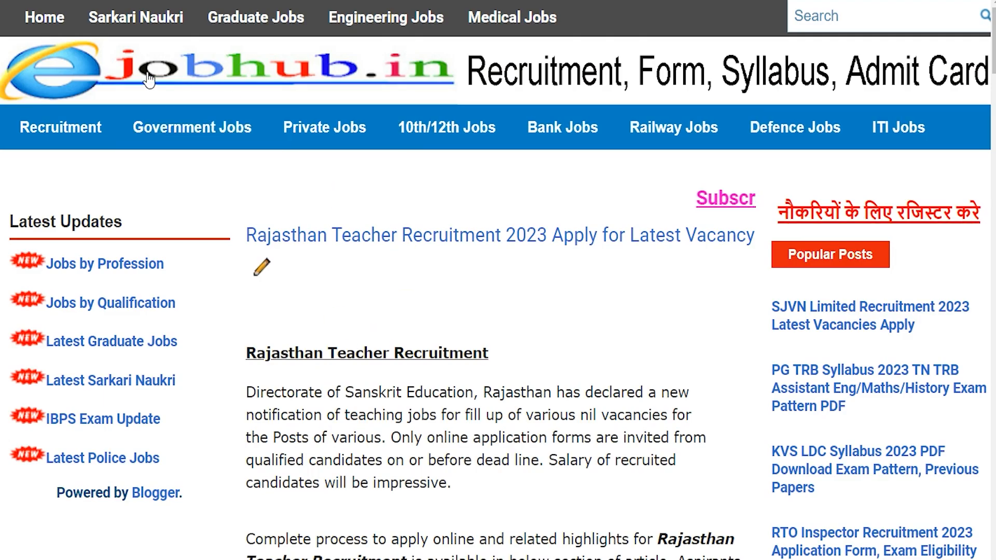
Highlight the key details: Secondary Education, Assistant Teacher, 9712 vacancies, 31 January–01 March 2023
{"action": "left_click_drag", "start_coordinate": [275, 355], "coordinate": [394, 354]}
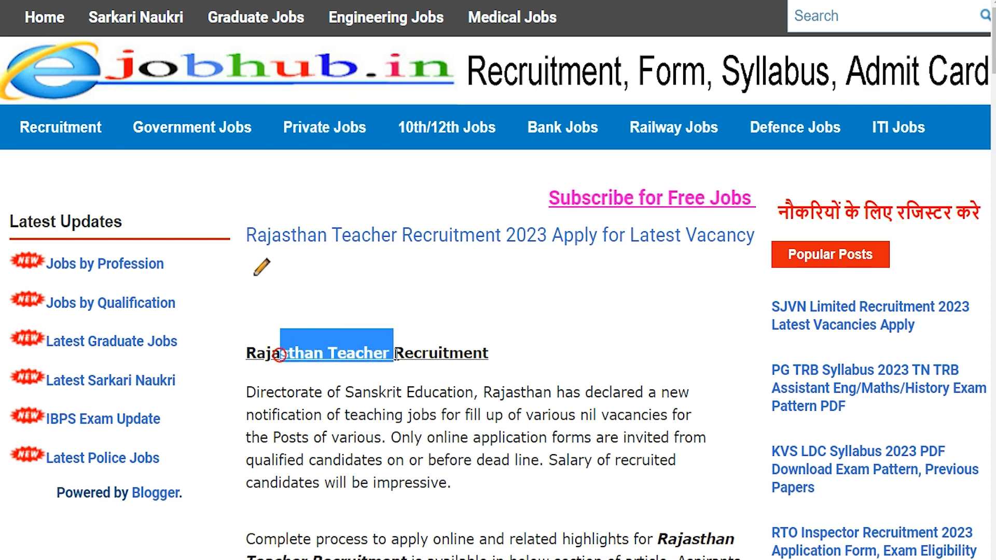
{"action": "scroll", "coordinate": [395, 332], "scroll_direction": "down", "scroll_amount": 6}
{"action": "scroll", "coordinate": [397, 328], "scroll_direction": "down", "scroll_amount": 4}
{"action": "left_click_drag", "start_coordinate": [309, 179], "coordinate": [663, 173]}
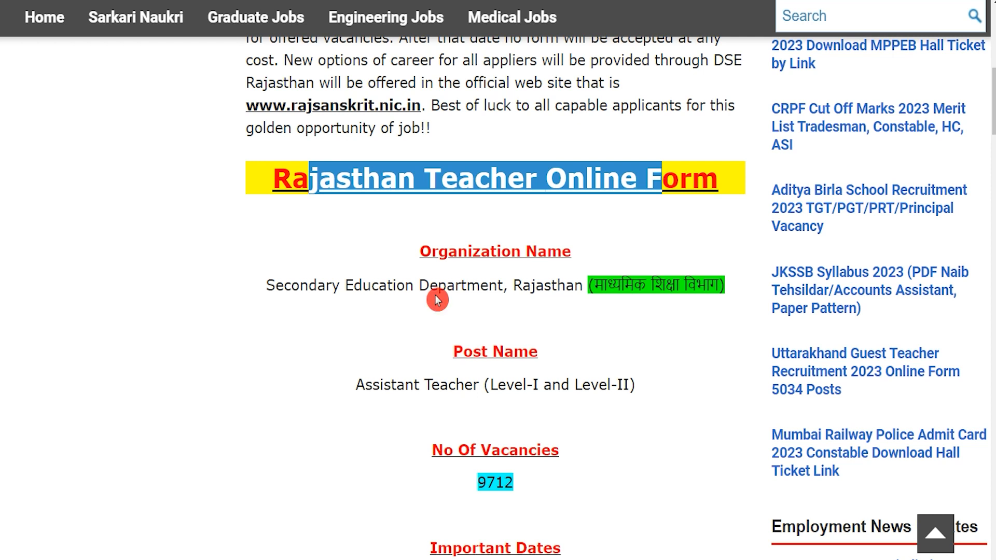
{"action": "left_click_drag", "start_coordinate": [300, 285], "coordinate": [503, 279]}
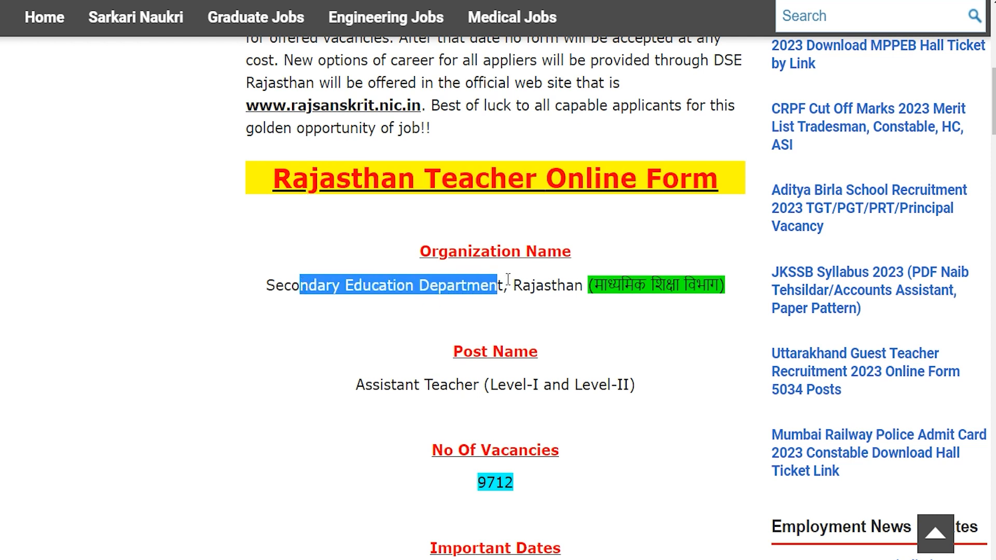
{"action": "left_click_drag", "start_coordinate": [384, 385], "coordinate": [625, 385]}
{"action": "left_click_drag", "start_coordinate": [472, 488], "coordinate": [517, 479]}
{"action": "scroll", "coordinate": [522, 434], "scroll_direction": "down", "scroll_amount": 1}
{"action": "scroll", "coordinate": [523, 438], "scroll_direction": "down", "scroll_amount": 2}
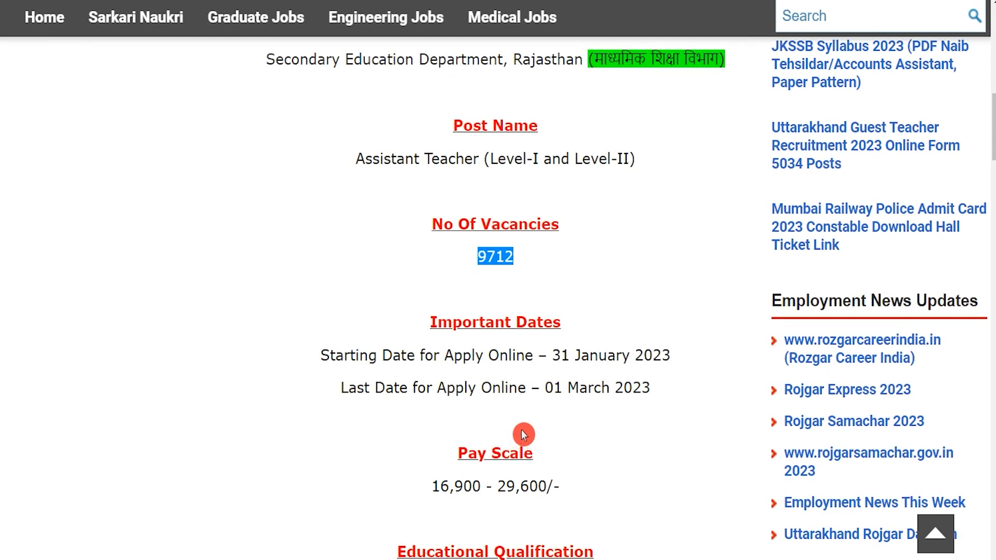
{"action": "left_click_drag", "start_coordinate": [553, 356], "coordinate": [672, 353]}
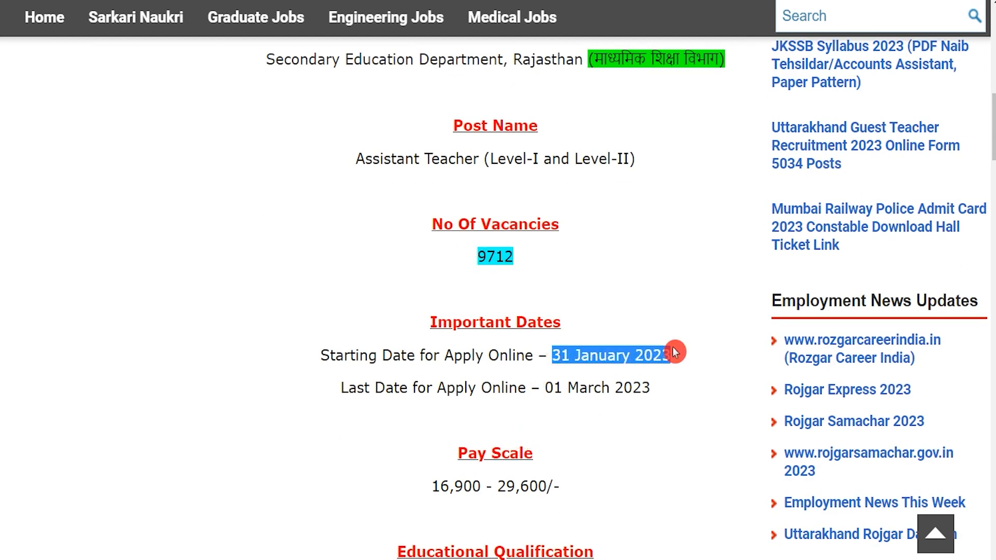
{"action": "left_click_drag", "start_coordinate": [549, 388], "coordinate": [639, 390]}
Highlight the Important Links entries and open the TSP Notification Pdf
{"action": "scroll", "coordinate": [474, 392], "scroll_direction": "down", "scroll_amount": 3}
{"action": "scroll", "coordinate": [474, 392], "scroll_direction": "down", "scroll_amount": 2}
{"action": "scroll", "coordinate": [474, 393], "scroll_direction": "down", "scroll_amount": 6}
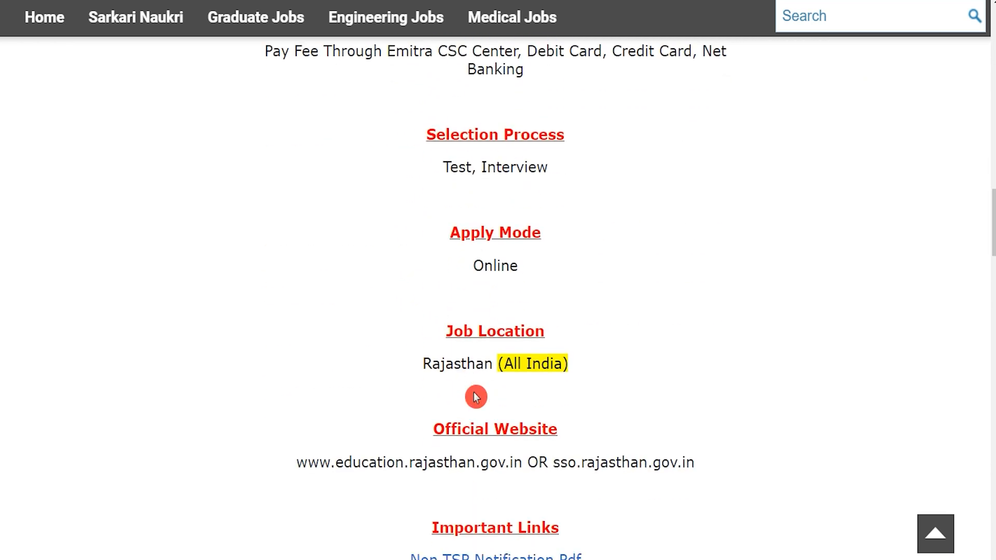
{"action": "scroll", "coordinate": [476, 397], "scroll_direction": "down", "scroll_amount": 1}
{"action": "left_click", "coordinate": [475, 393]}
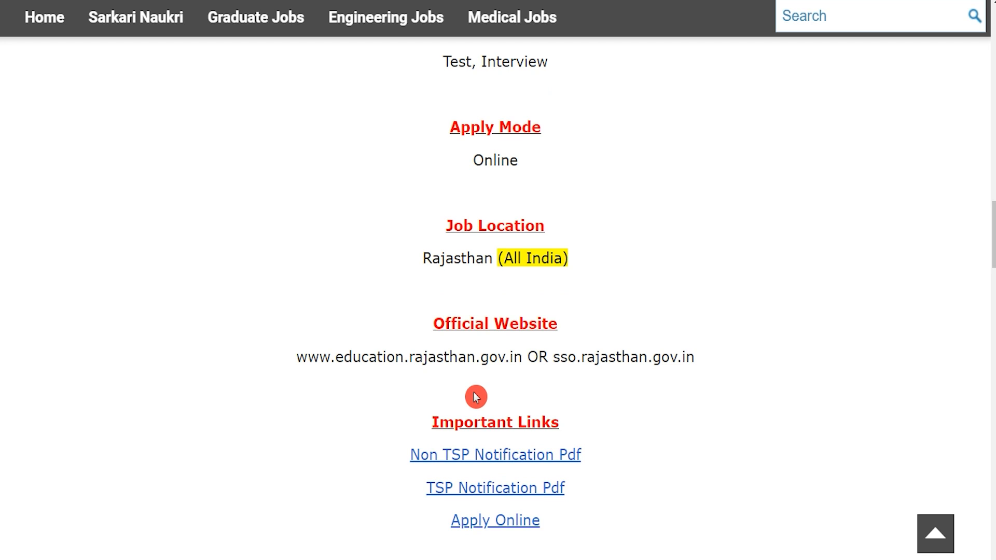
{"action": "left_click_drag", "start_coordinate": [445, 417], "coordinate": [545, 413]}
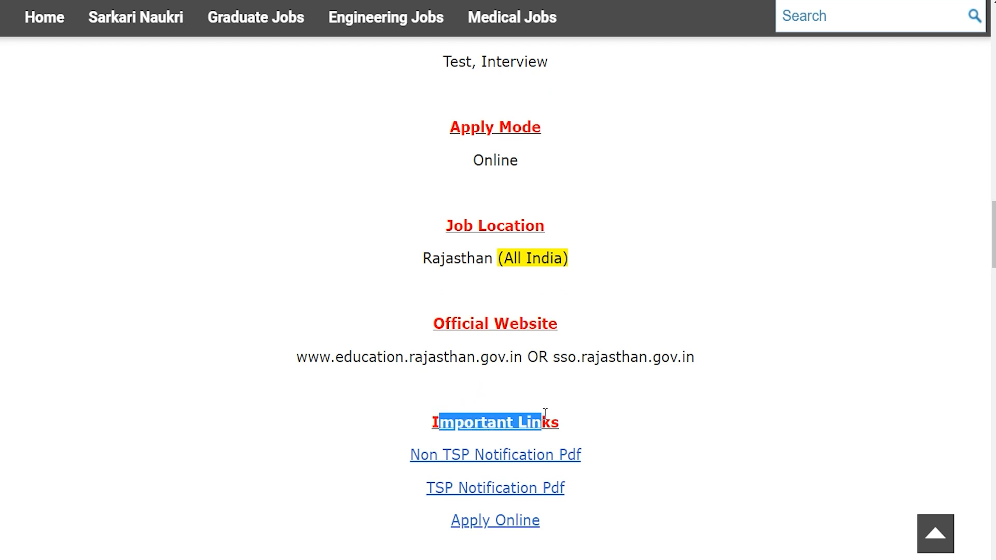
{"action": "left_click_drag", "start_coordinate": [398, 456], "coordinate": [582, 456]}
{"action": "left_click_drag", "start_coordinate": [415, 491], "coordinate": [570, 489]}
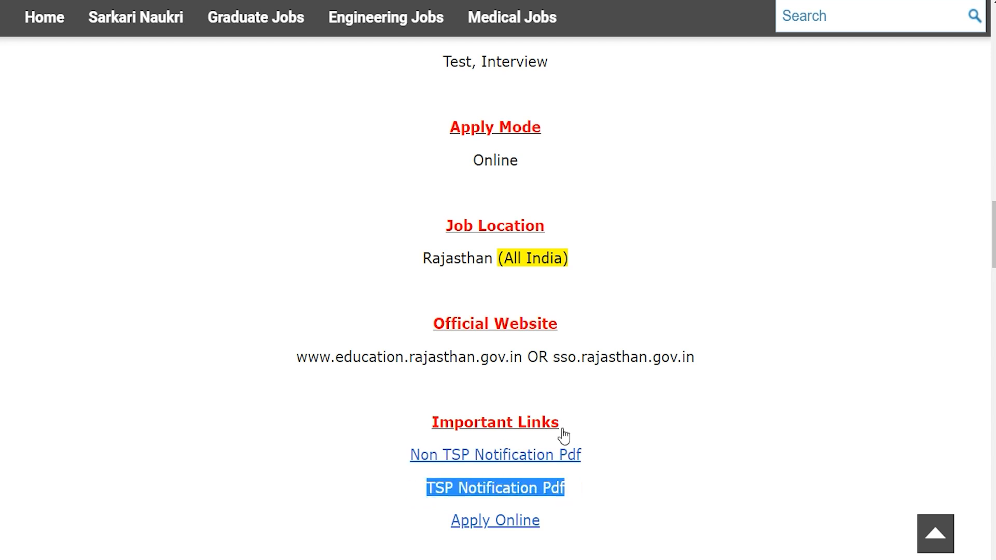
{"action": "left_click", "coordinate": [357, 22]}
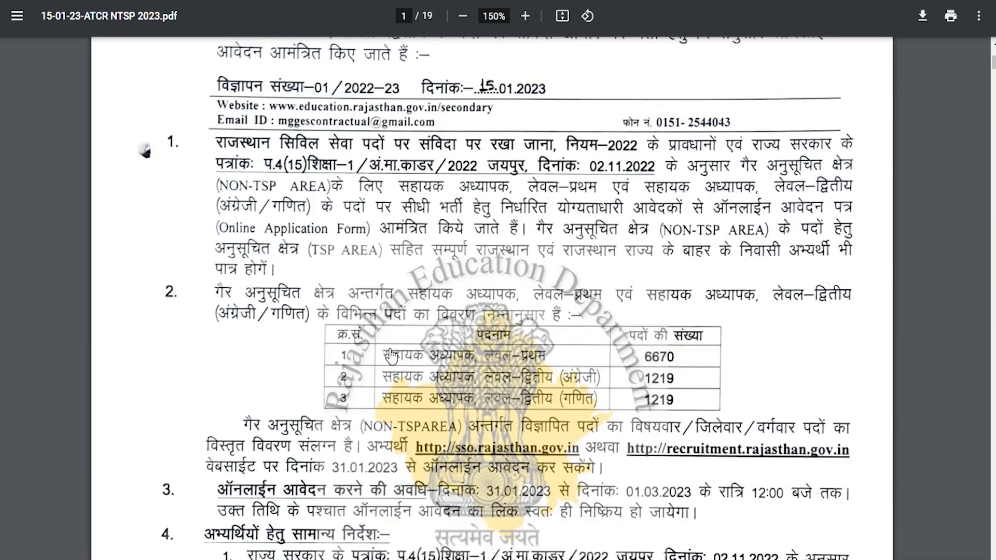
Look over the notification PDF and return to the article's Important Links section
{"action": "left_click", "coordinate": [394, 356]}
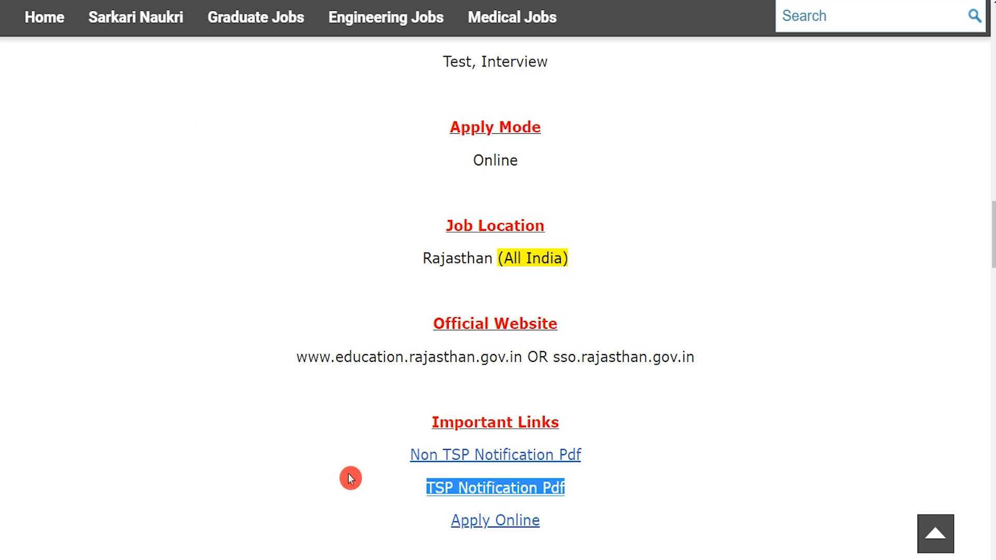
{"action": "left_click", "coordinate": [409, 518]}
Open the SSO login page via Apply Online, leave the login fields blank and switch to Registration
{"action": "mouse_move", "coordinate": [428, 525]}
{"action": "left_mouse_down"}
{"action": "mouse_move", "coordinate": [562, 520]}
{"action": "mouse_move", "coordinate": [450, 521]}
{"action": "left_mouse_up"}
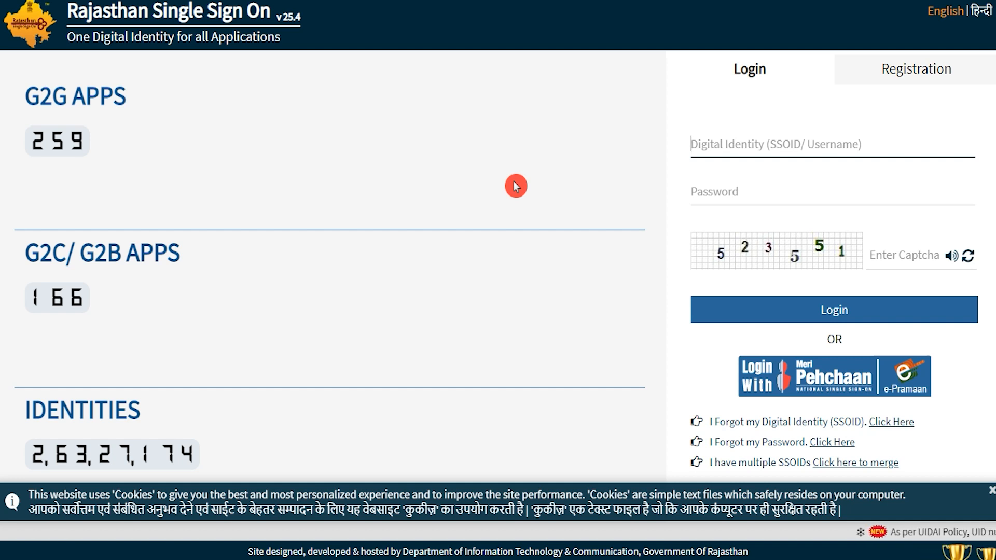
{"action": "left_click", "coordinate": [726, 141]}
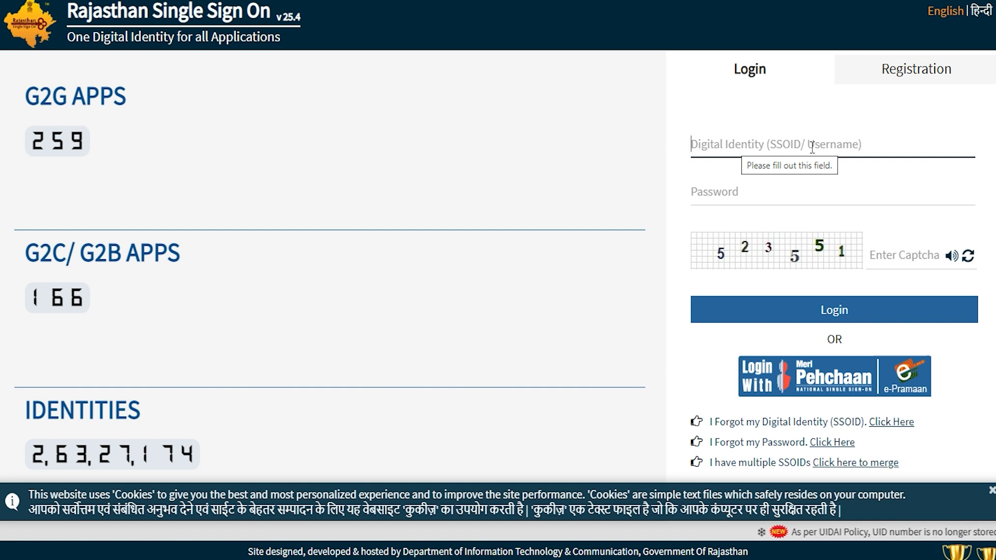
{"action": "left_click", "coordinate": [758, 198]}
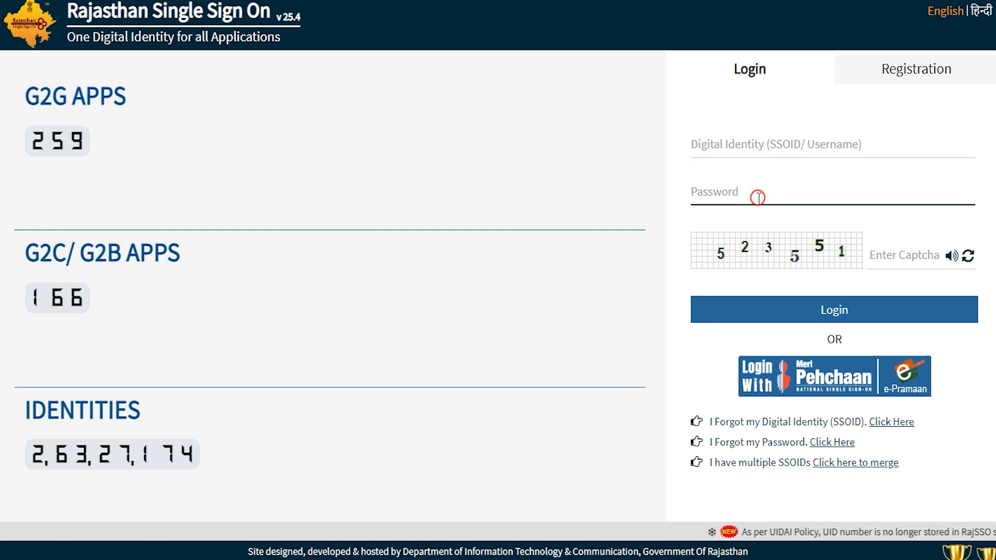
{"action": "left_click", "coordinate": [885, 256]}
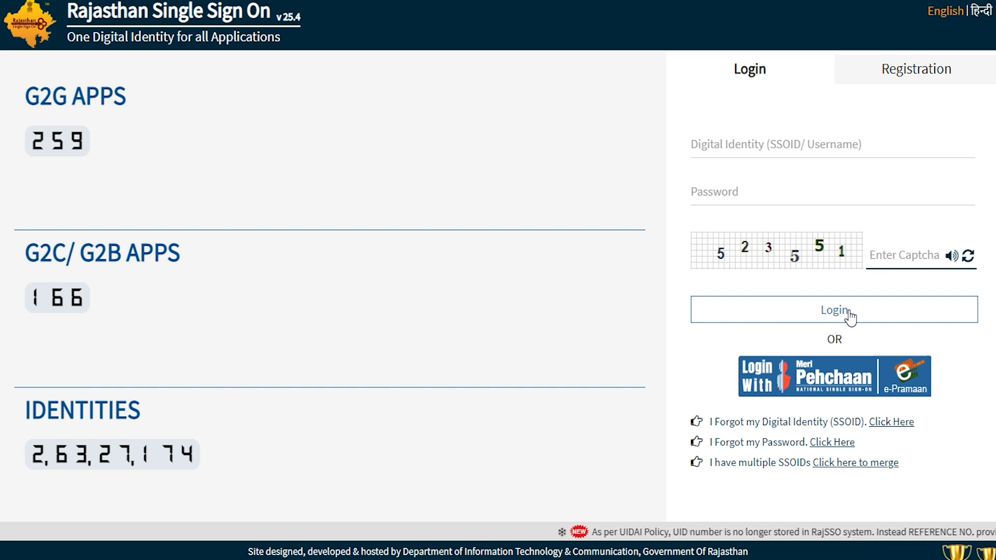
{"action": "left_click", "coordinate": [893, 106]}
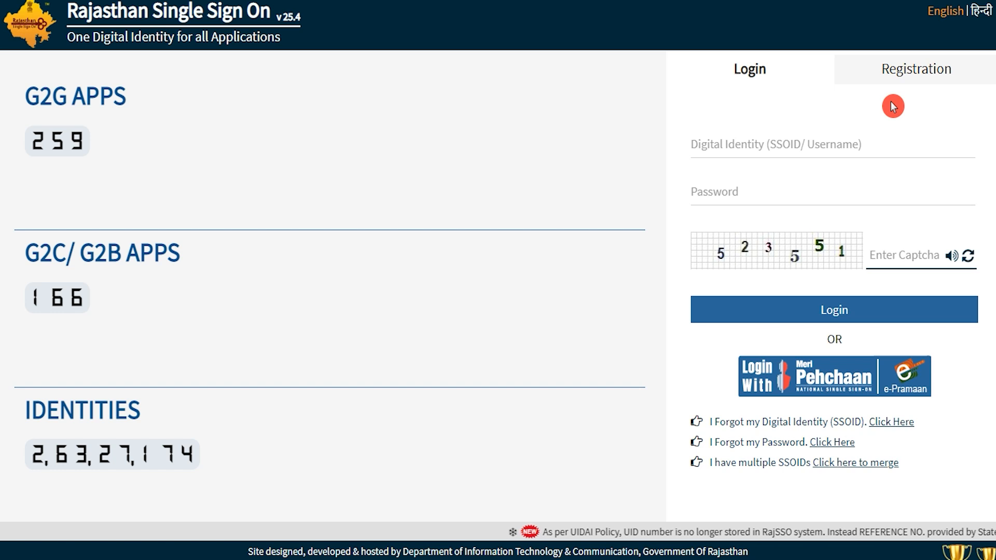
{"action": "left_click", "coordinate": [924, 75]}
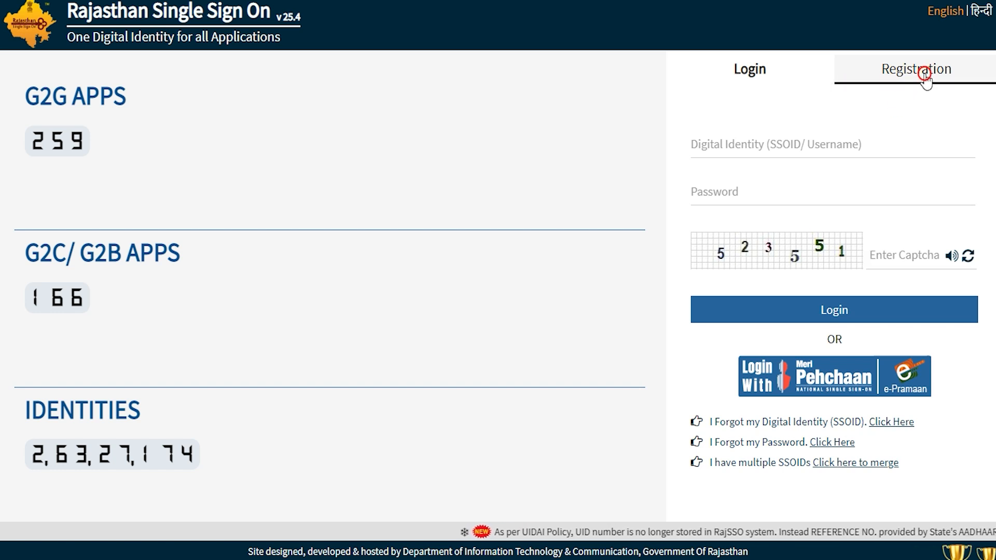
Fill the registration form with an SSO ID, password and mobile number, and submit it
{"action": "left_click", "coordinate": [652, 276]}
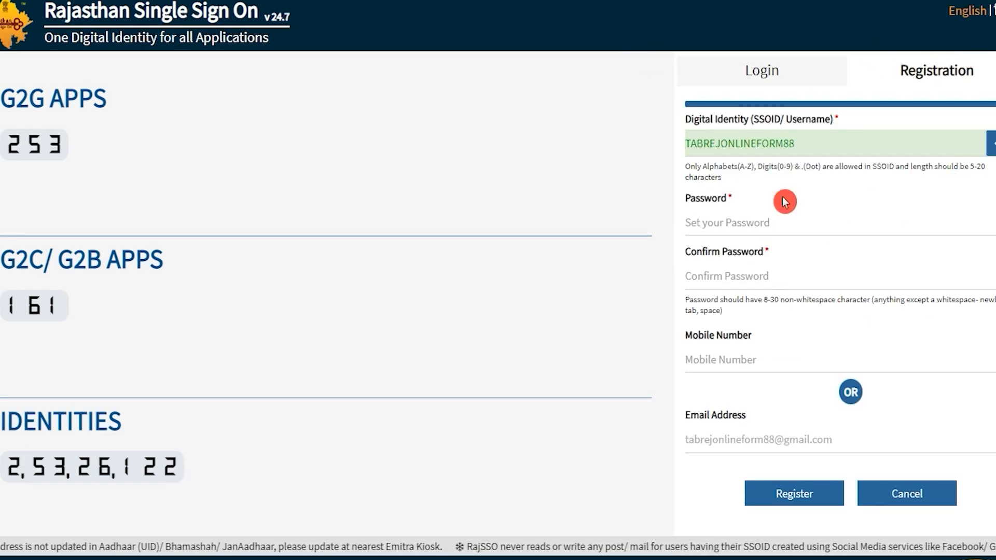
{"action": "left_click", "coordinate": [816, 142]}
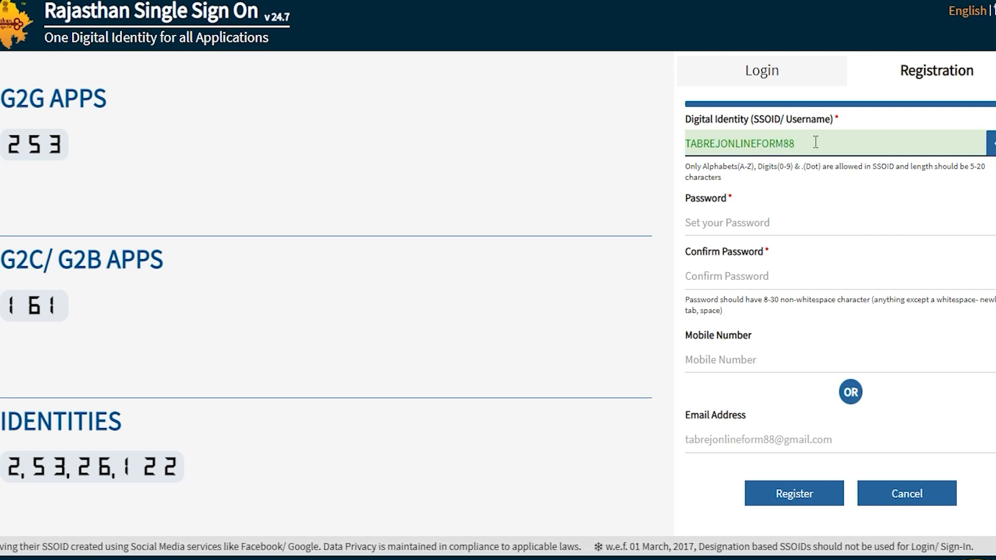
{"action": "left_click", "coordinate": [774, 228]}
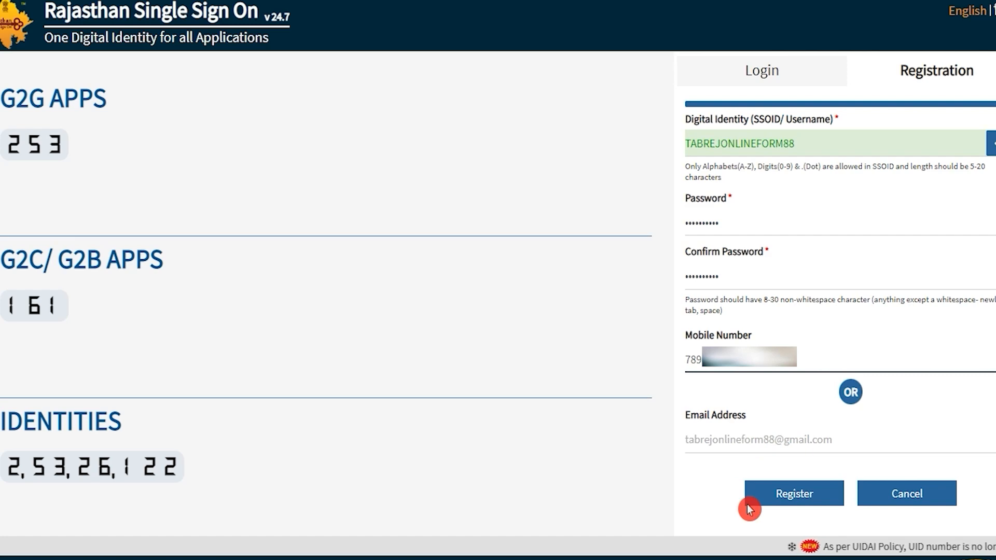
{"action": "left_click", "coordinate": [798, 498]}
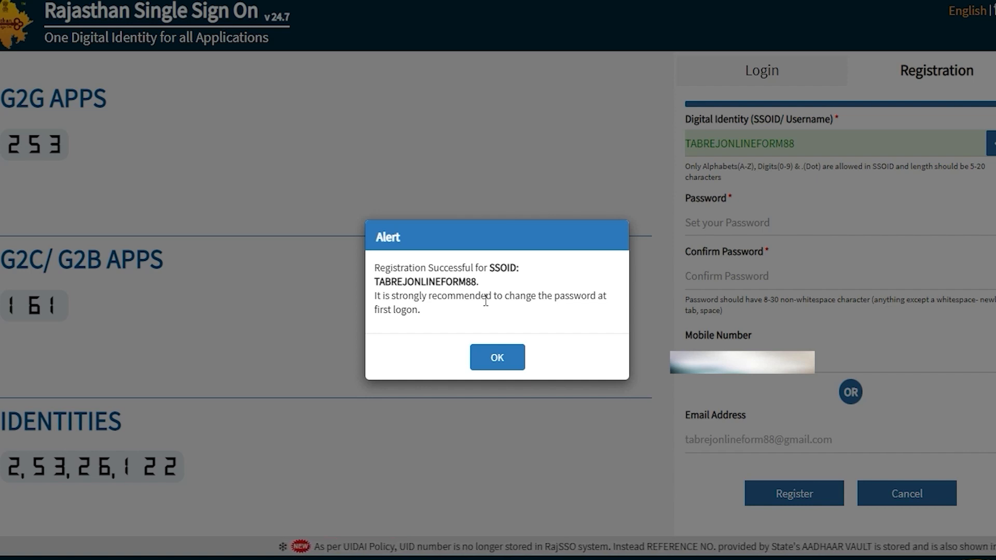
Dismiss the registration success message and log in with the new SSO account
{"action": "left_click", "coordinate": [497, 358]}
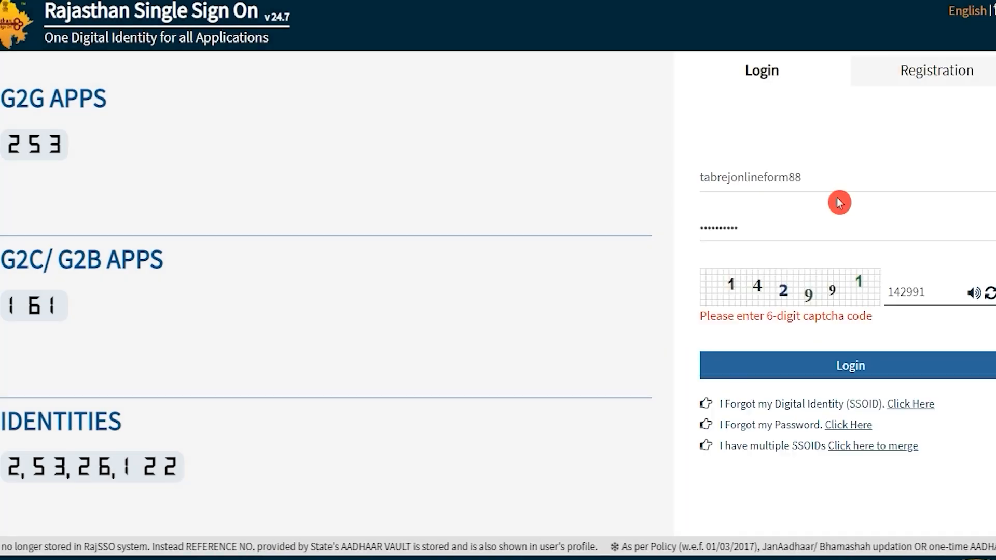
{"action": "left_click", "coordinate": [831, 288]}
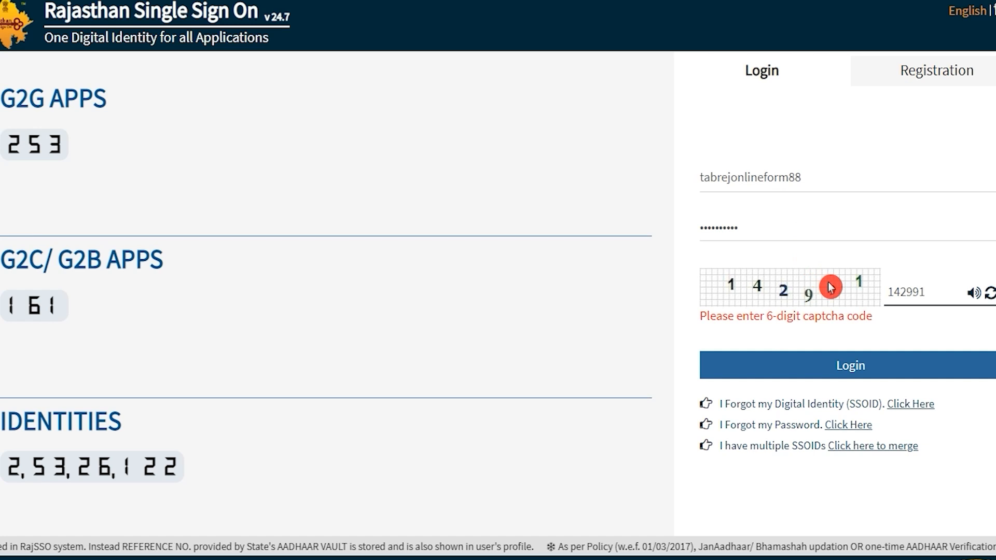
{"action": "left_click", "coordinate": [856, 366]}
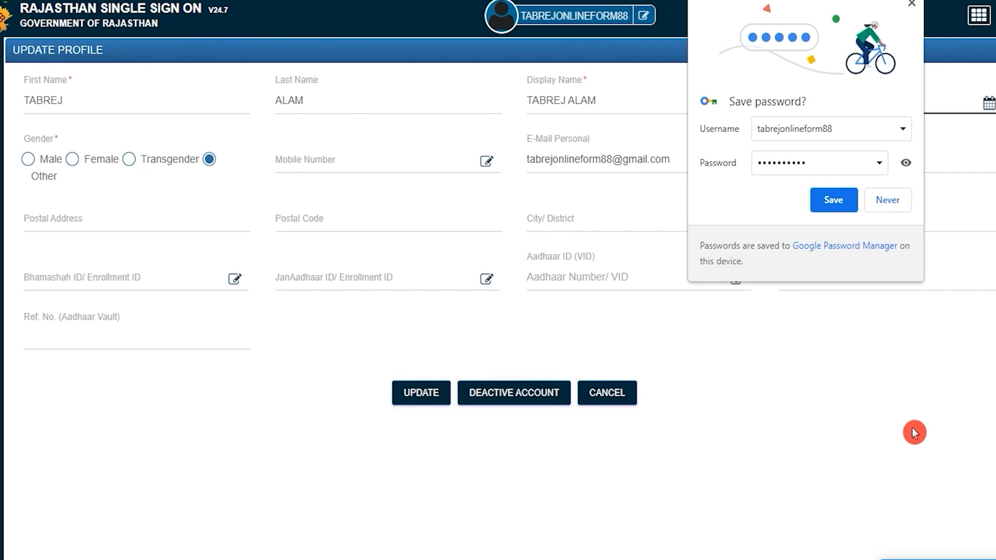
{"action": "left_click", "coordinate": [884, 202]}
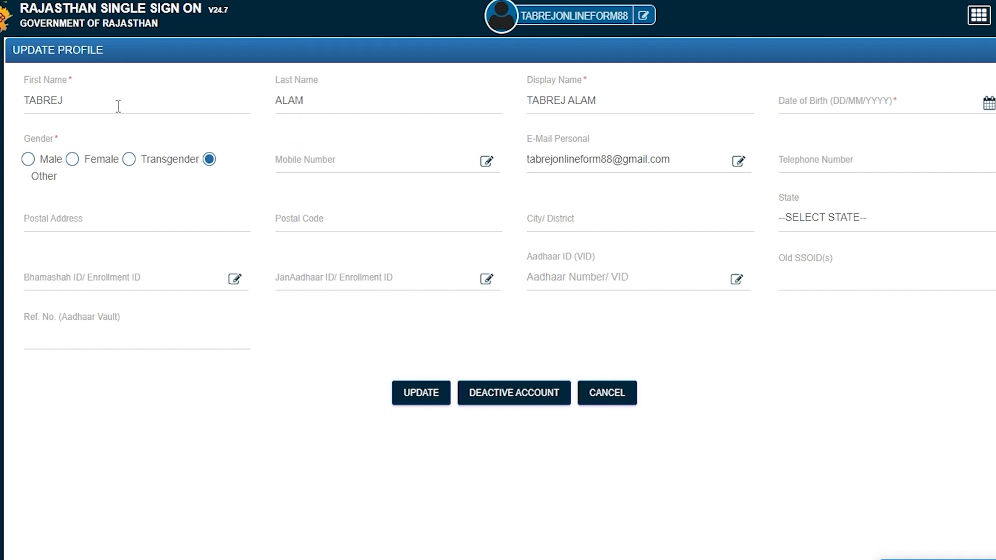
Open Update Profile, set gender to Male, and close the mobile number box unchanged
{"action": "left_click", "coordinate": [523, 113]}
{"action": "left_click", "coordinate": [846, 103]}
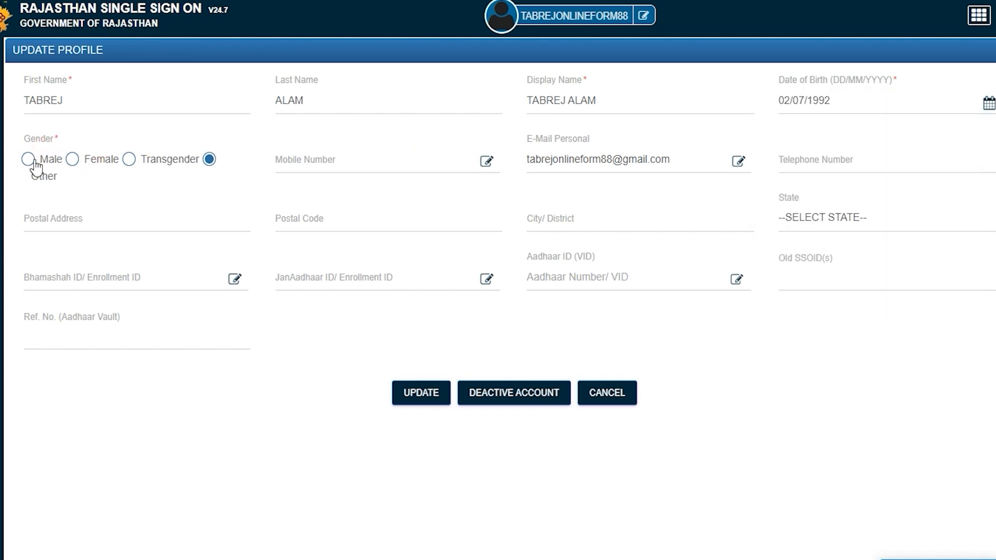
{"action": "left_click", "coordinate": [29, 159]}
{"action": "left_click", "coordinate": [487, 161]}
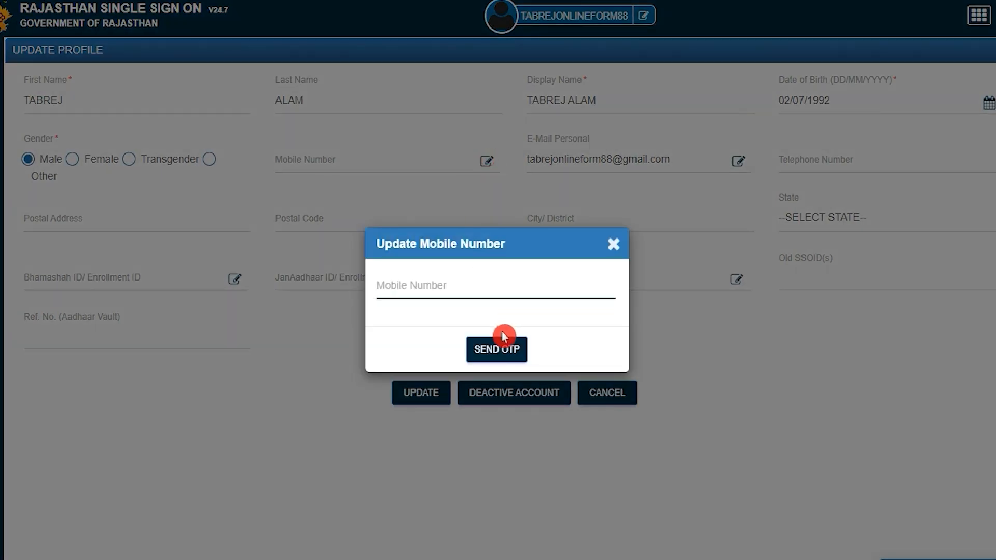
{"action": "left_click", "coordinate": [613, 245]}
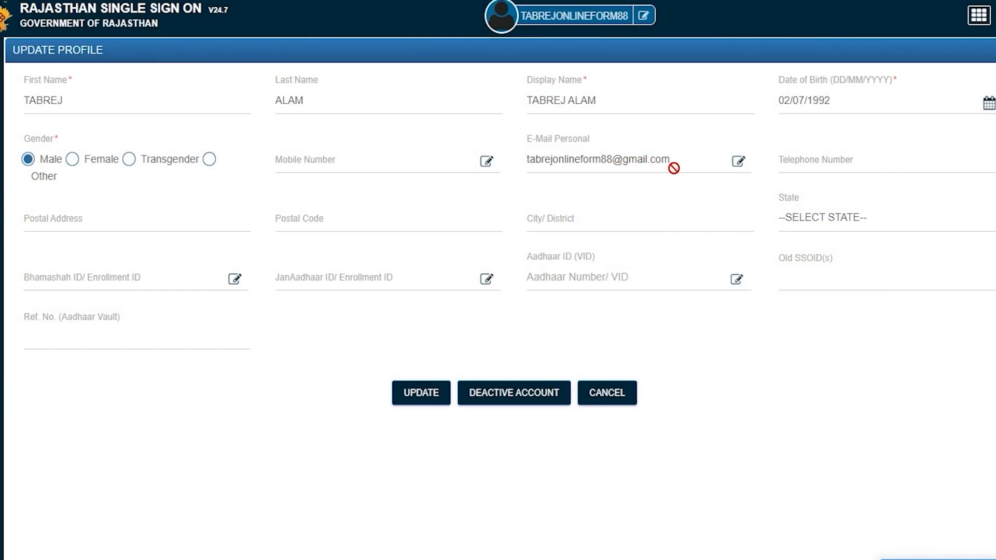
Fill in the postal address and city/district, and choose UTTAR PRADESH as the state
{"action": "left_click", "coordinate": [834, 164]}
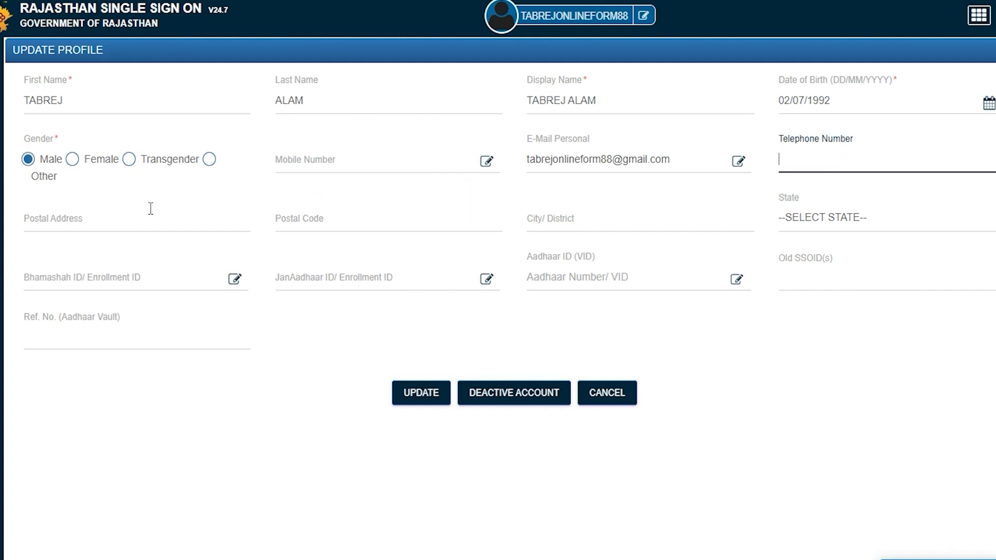
{"action": "left_click", "coordinate": [125, 220]}
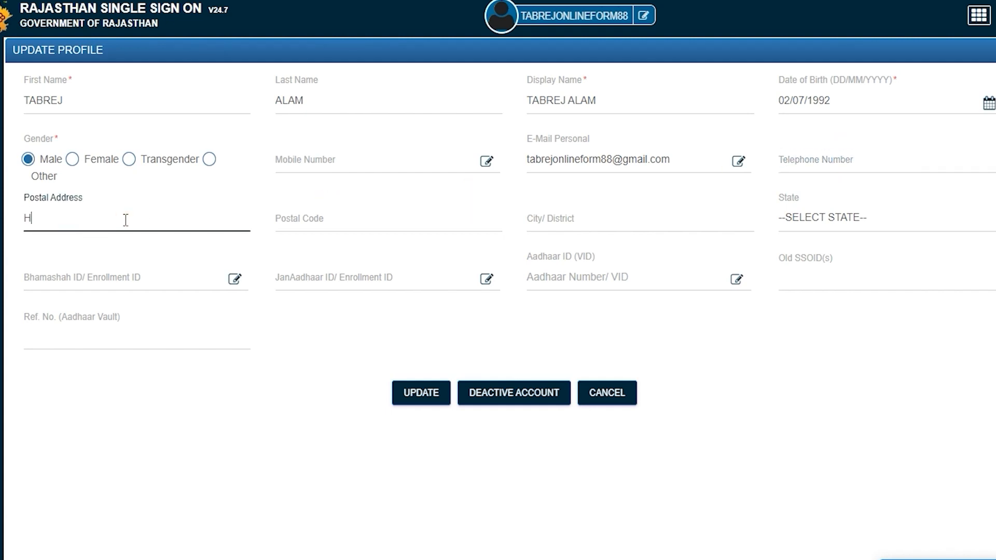
{"action": "key", "text": "Tab"}
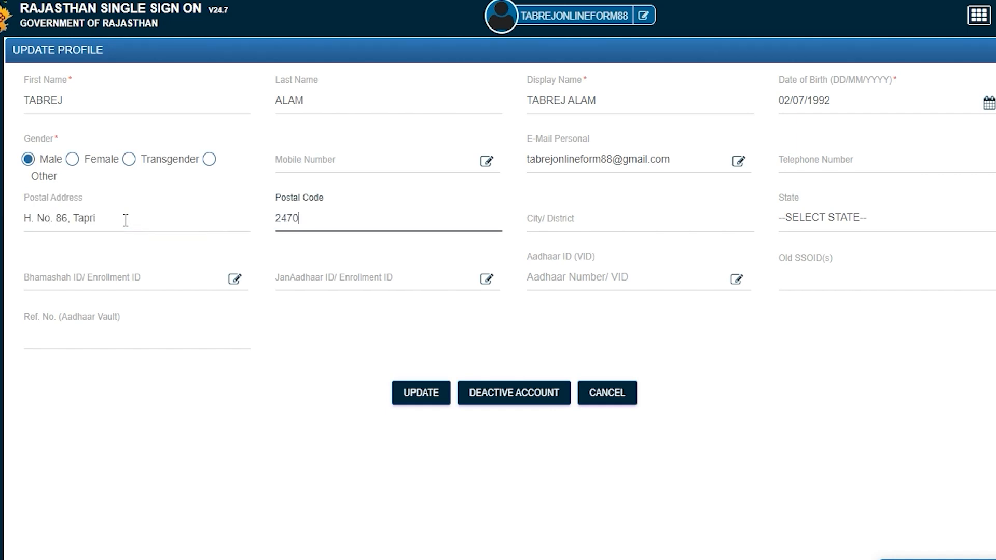
{"action": "key", "text": "Tab"}
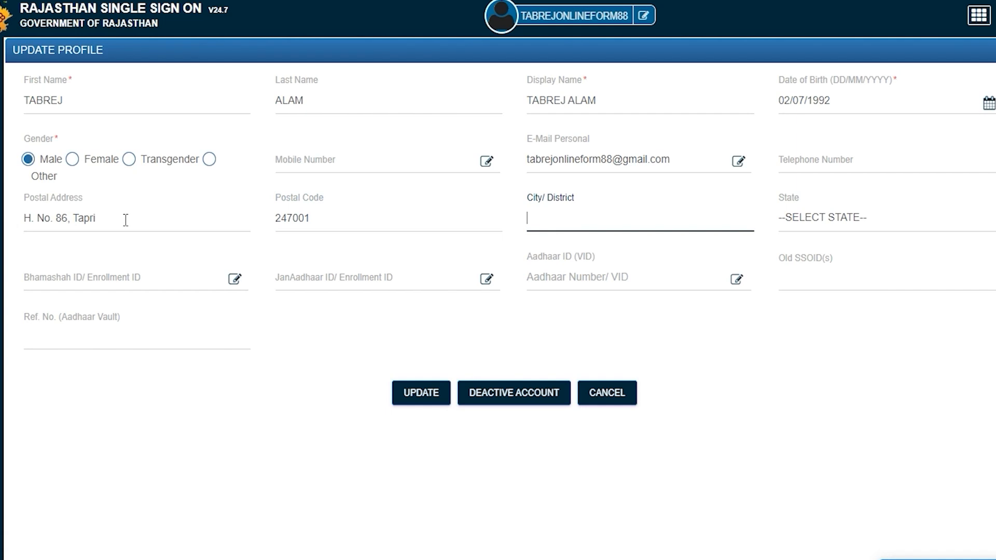
{"action": "type", "text": "Saharanpur"}
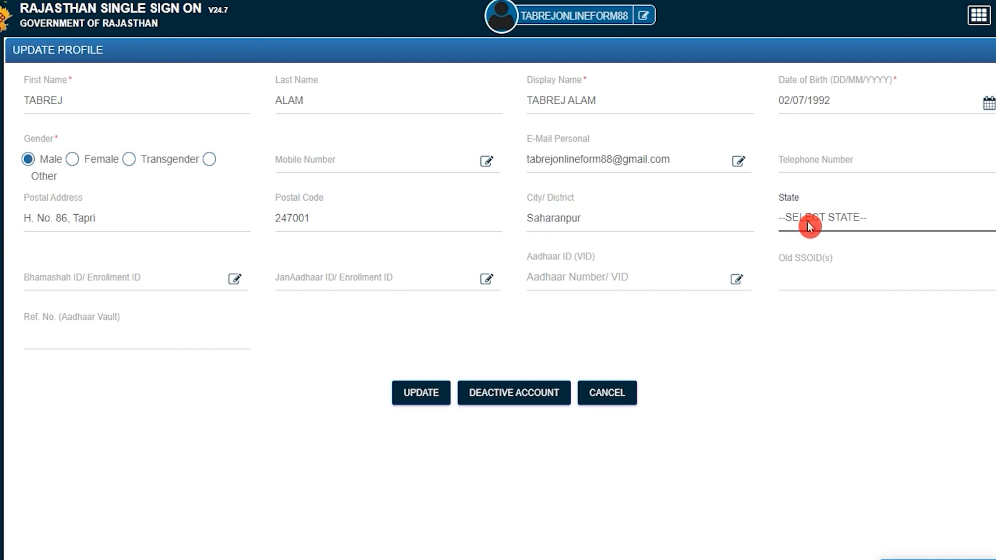
{"action": "left_click", "coordinate": [824, 225]}
{"action": "key", "text": "u"}
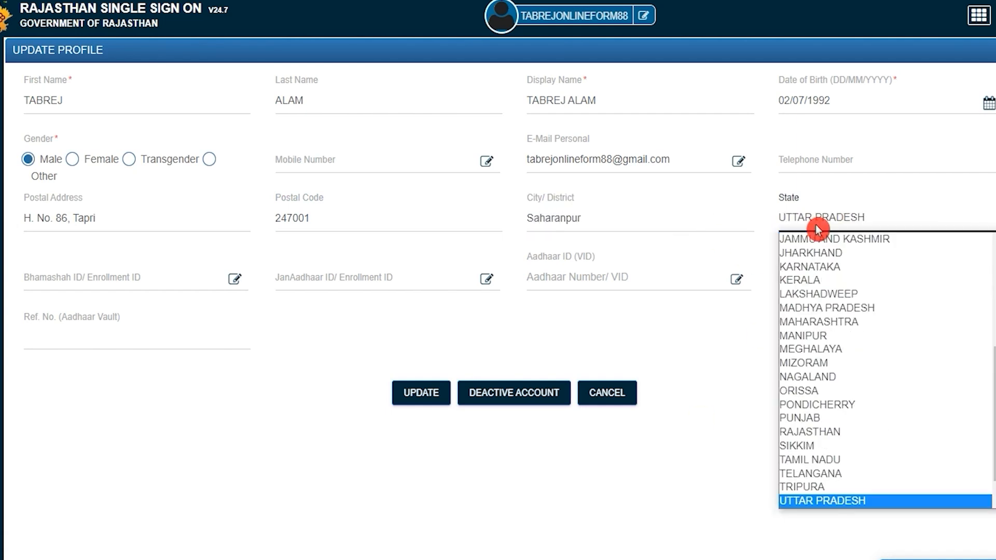
{"action": "key", "text": "Return"}
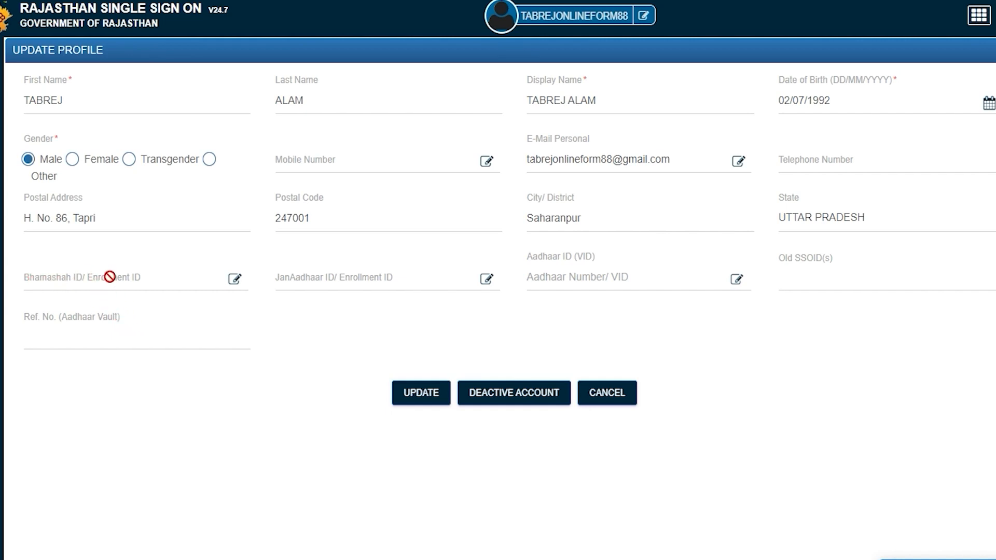
Leave the Bhamashah and JanAadhaar ID forms unchanged and save the profile with UPDATE
{"action": "left_click", "coordinate": [235, 280]}
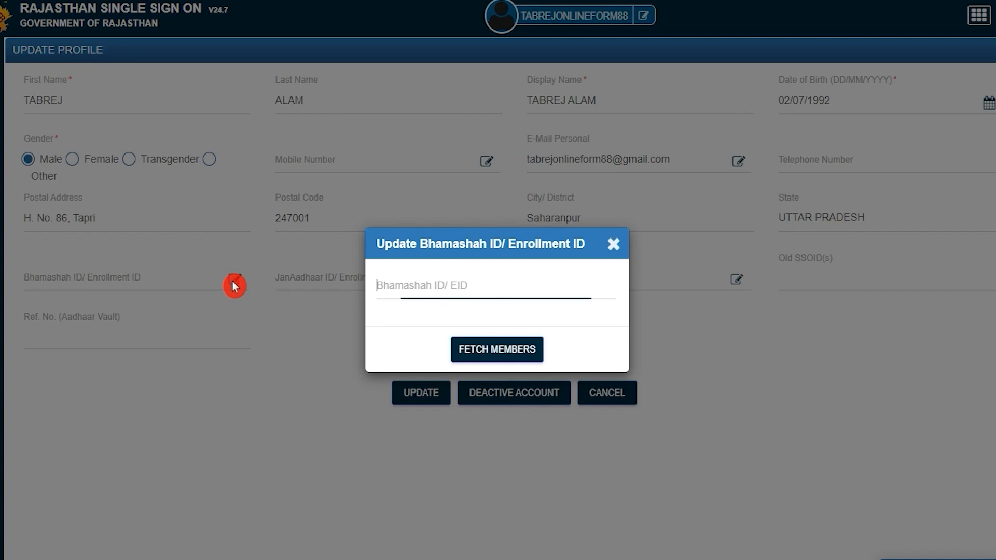
{"action": "left_click", "coordinate": [613, 245]}
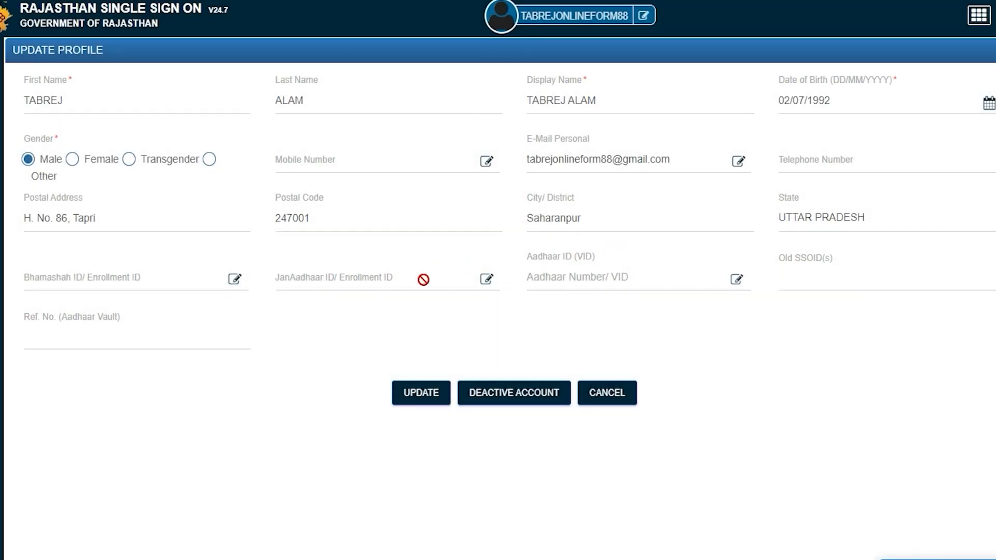
{"action": "left_click", "coordinate": [487, 280]}
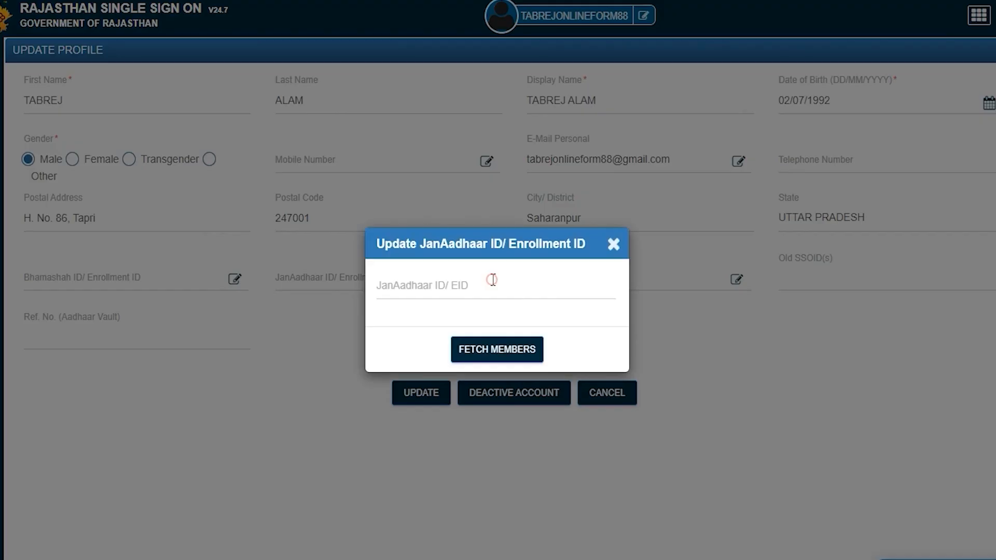
{"action": "left_click", "coordinate": [614, 246]}
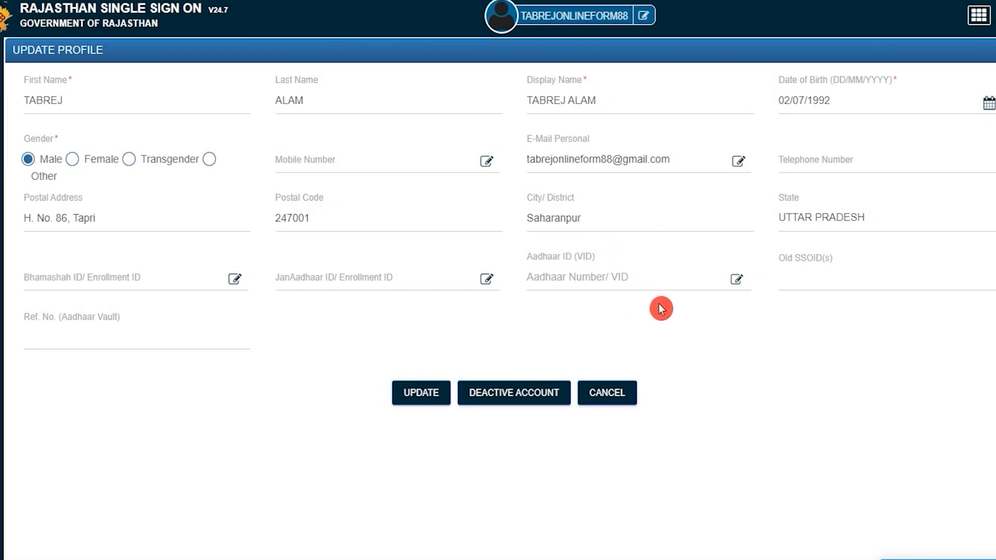
{"action": "left_click", "coordinate": [739, 280]}
{"action": "left_click", "coordinate": [421, 408]}
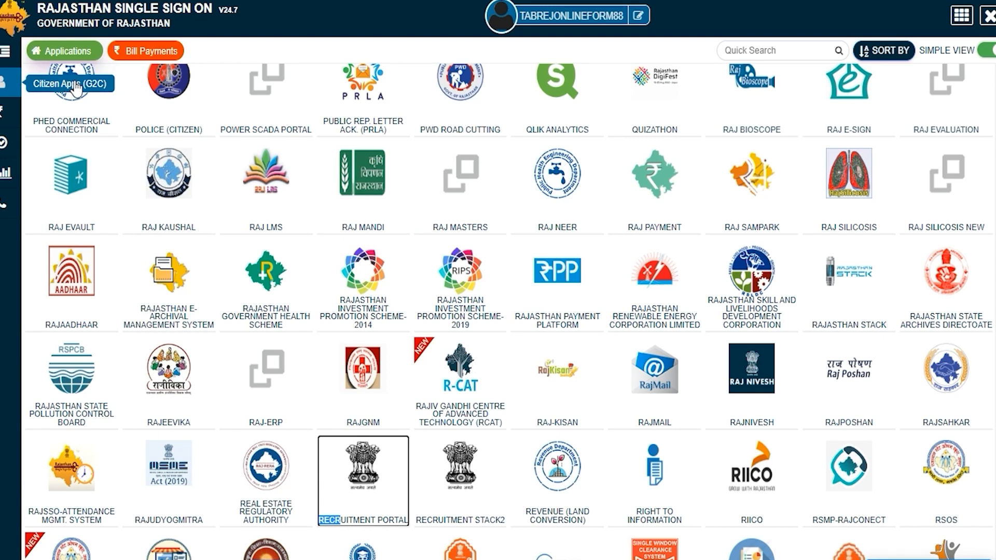
Launch the RECRUITMENT PORTAL app and open its One Time Registration form
{"action": "left_click", "coordinate": [374, 523]}
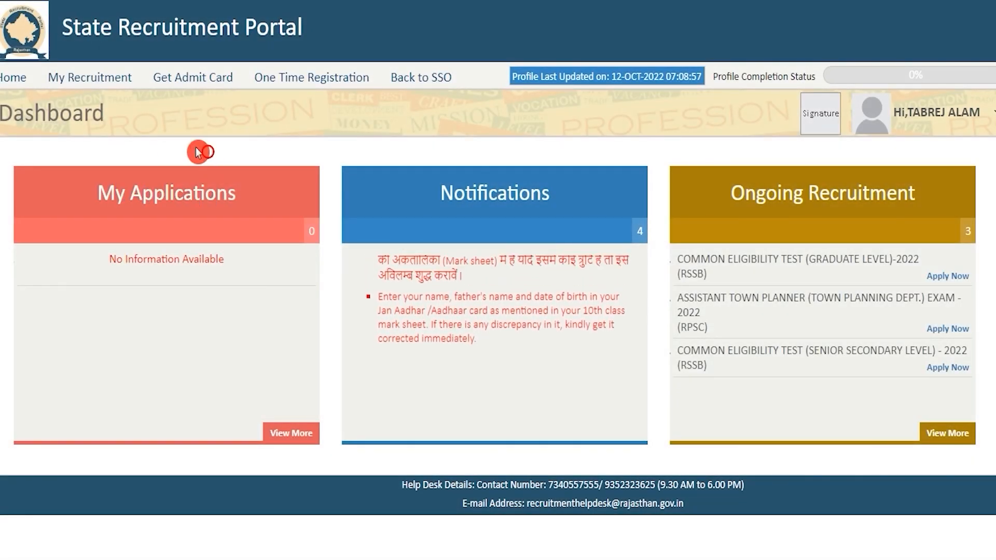
{"action": "left_click", "coordinate": [312, 79]}
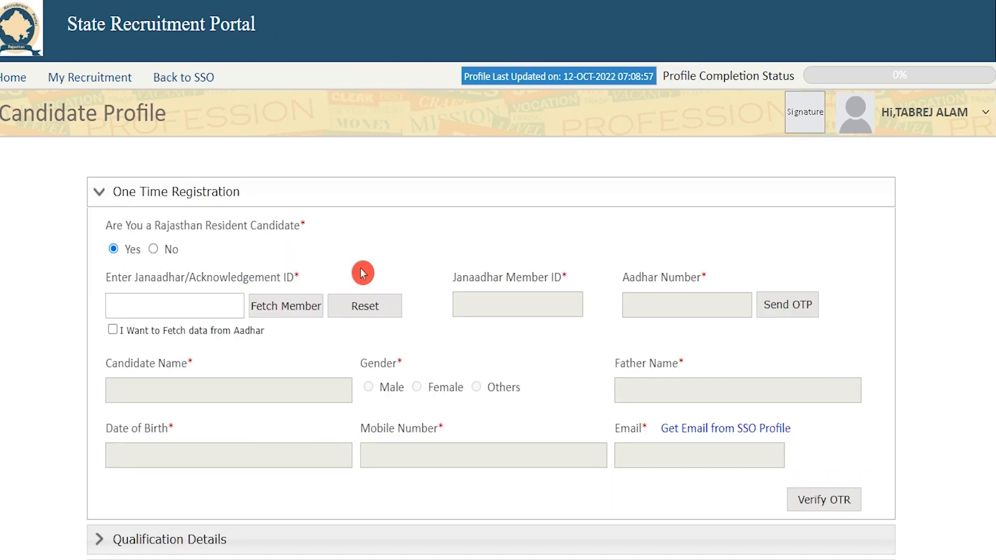
Answer No to Rajasthan resident, paste the Aadhaar number, and send the OTP
{"action": "scroll", "coordinate": [362, 273], "scroll_direction": "down", "scroll_amount": 3}
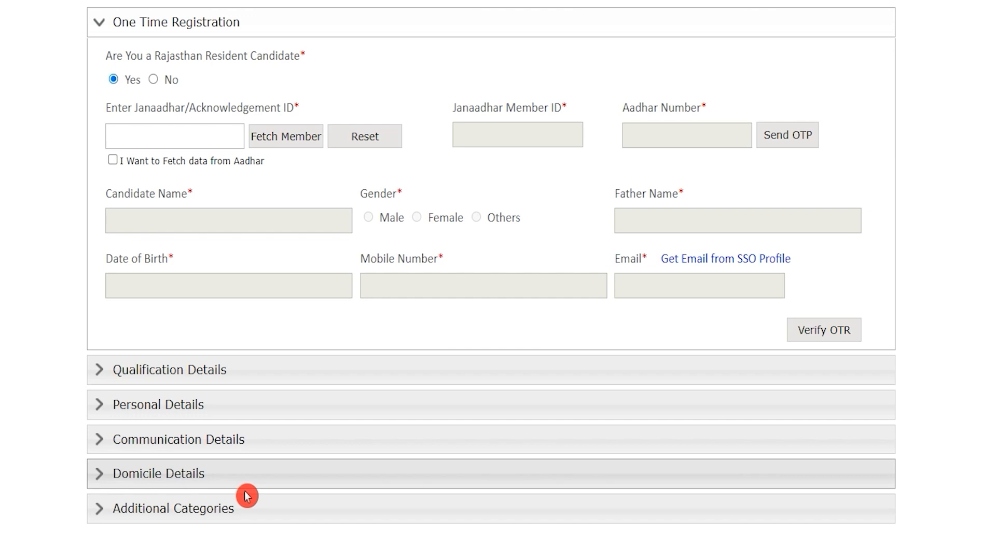
{"action": "scroll", "coordinate": [338, 389], "scroll_direction": "up", "scroll_amount": 3}
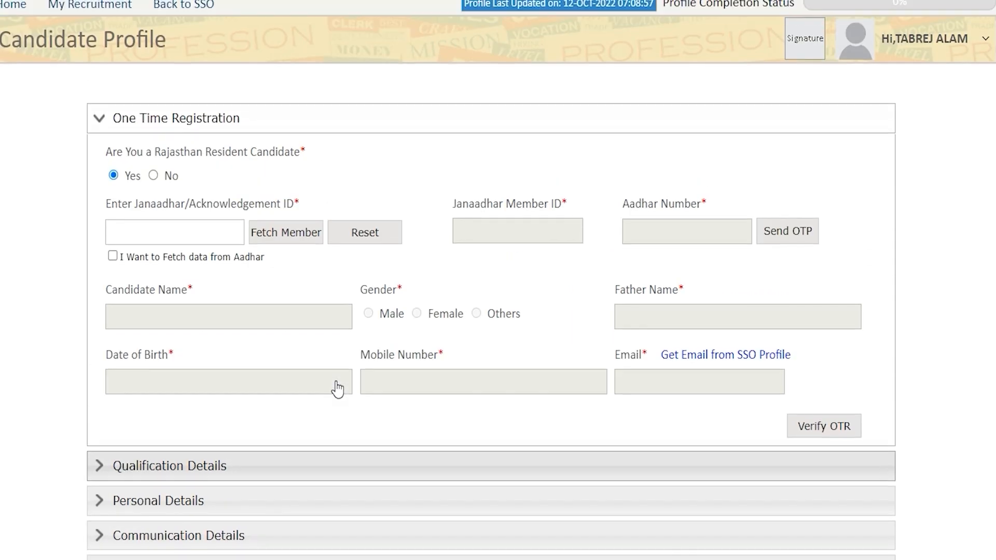
{"action": "left_click", "coordinate": [328, 395]}
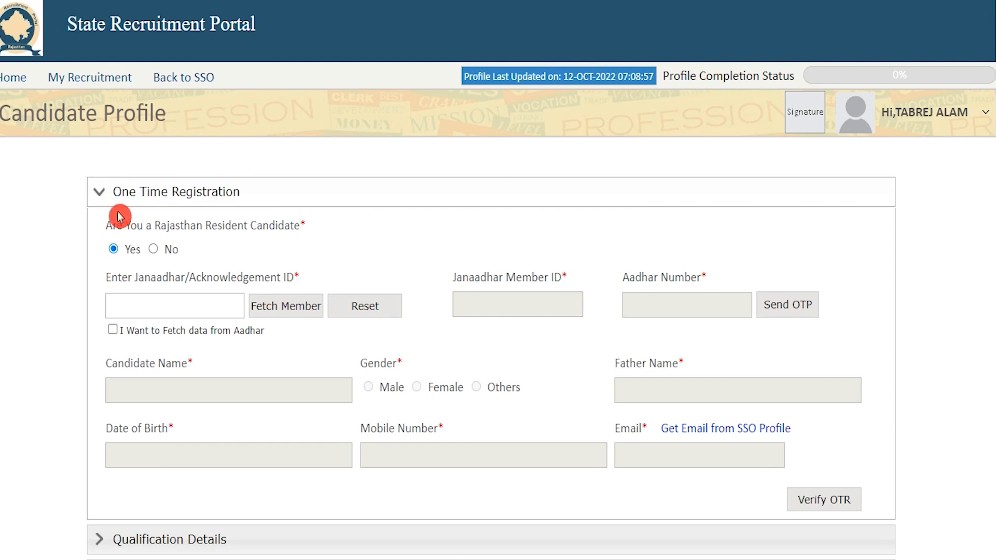
{"action": "left_click_drag", "start_coordinate": [163, 226], "coordinate": [278, 226]}
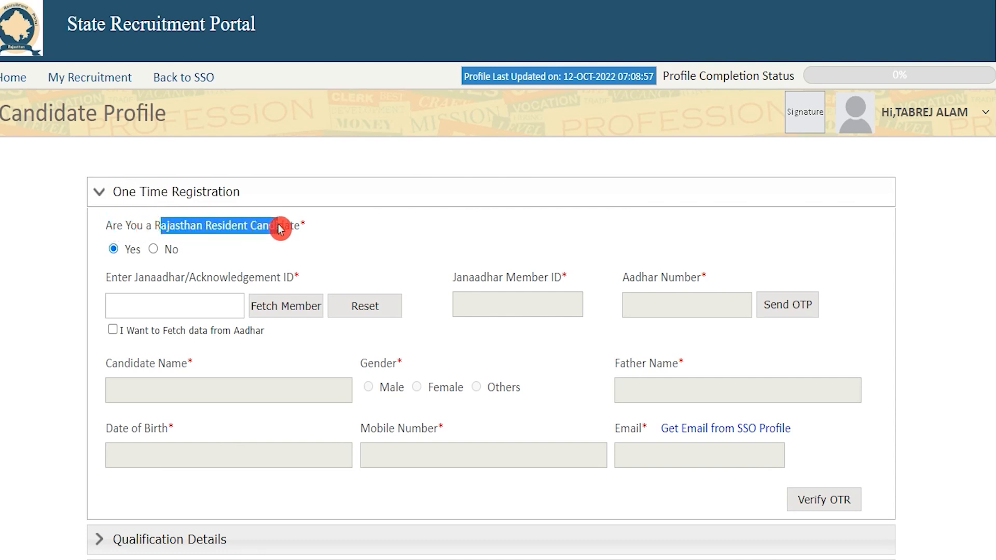
{"action": "left_click", "coordinate": [155, 251]}
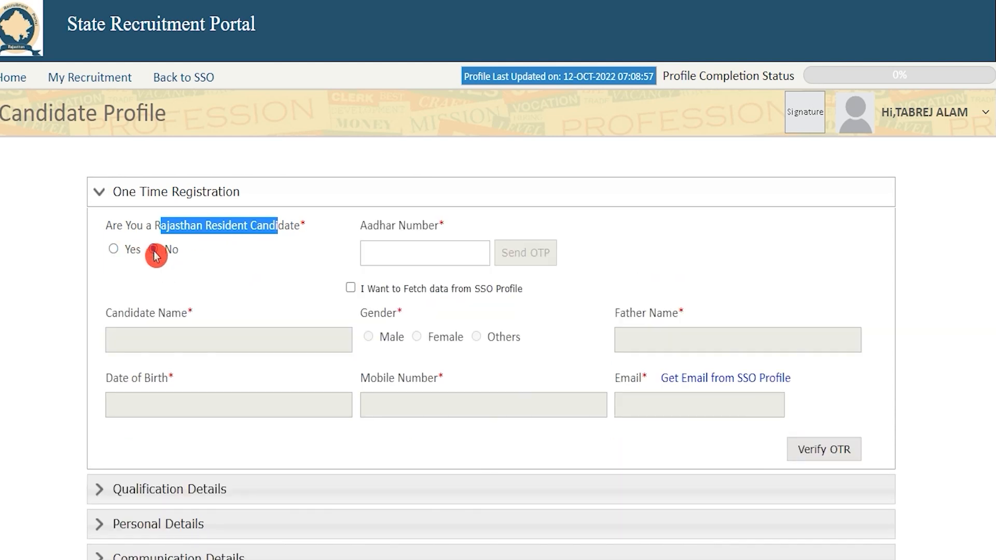
{"action": "left_click", "coordinate": [113, 249]}
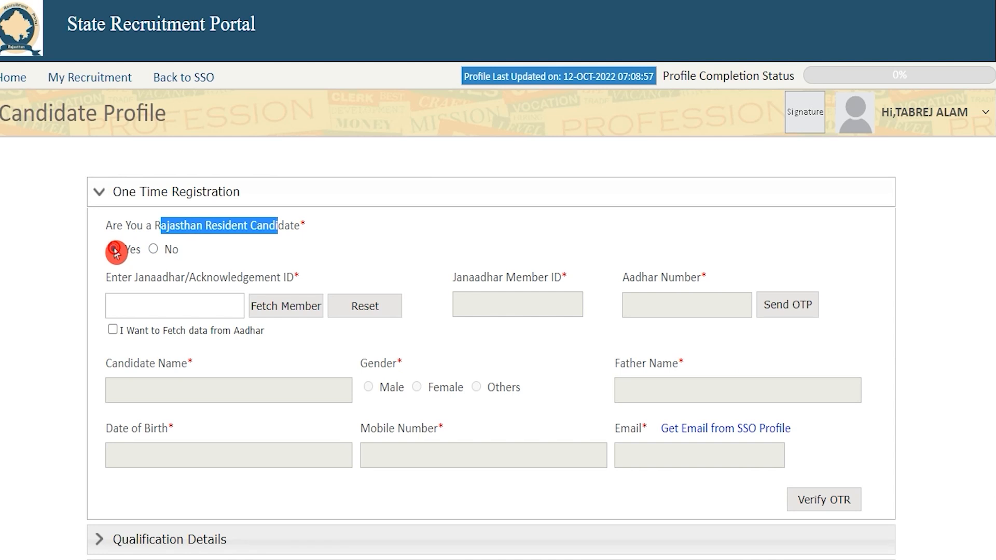
{"action": "left_click", "coordinate": [153, 249]}
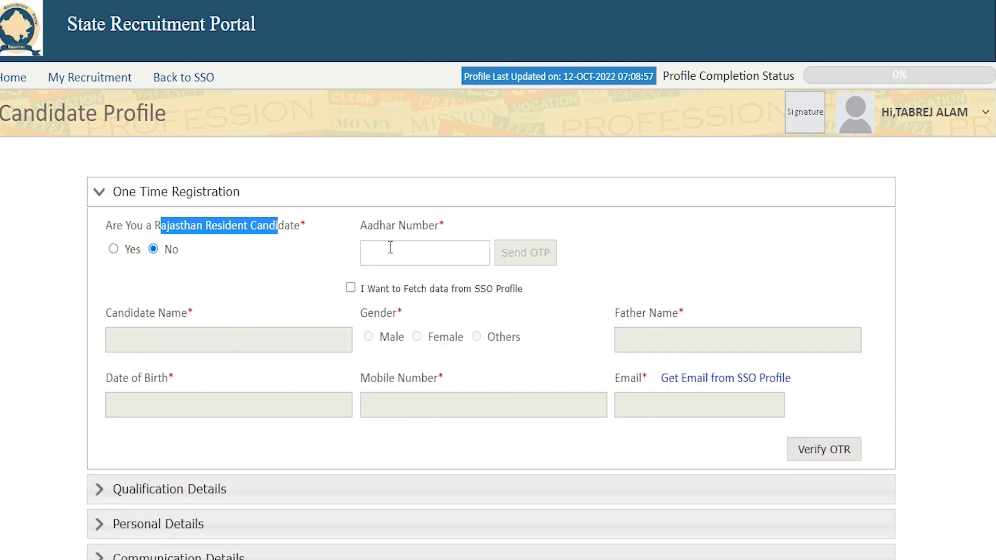
{"action": "left_click", "coordinate": [411, 248]}
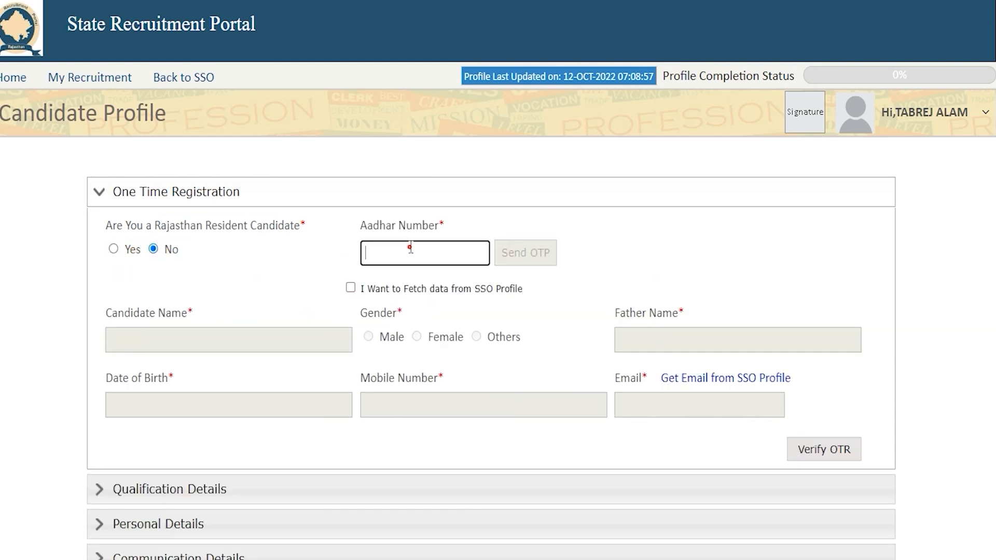
{"action": "key", "text": "ctrl+v"}
{"action": "left_click", "coordinate": [517, 257]}
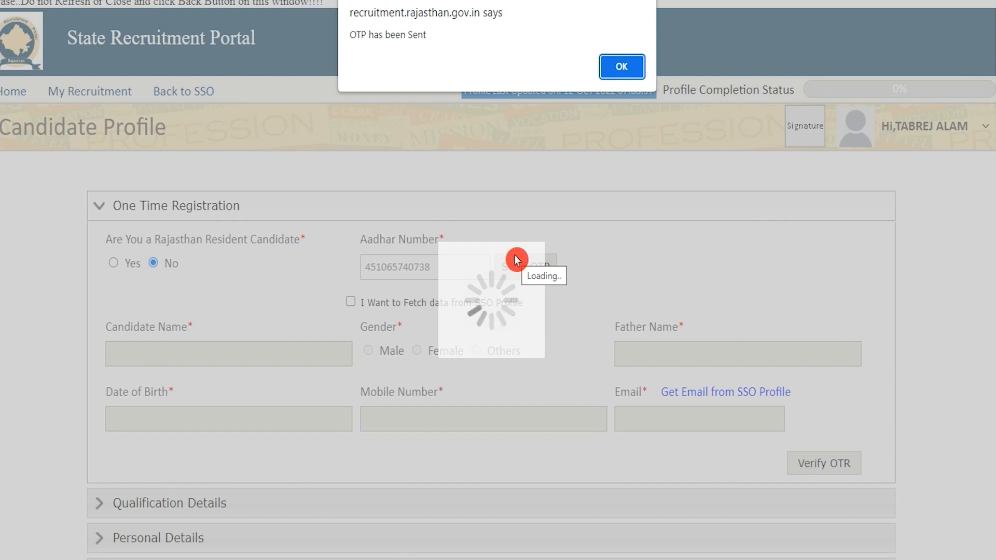
Enter the received OTP and mobile number, fetch the e-mail from SSO, and click Verify OTR
{"action": "left_click", "coordinate": [622, 67]}
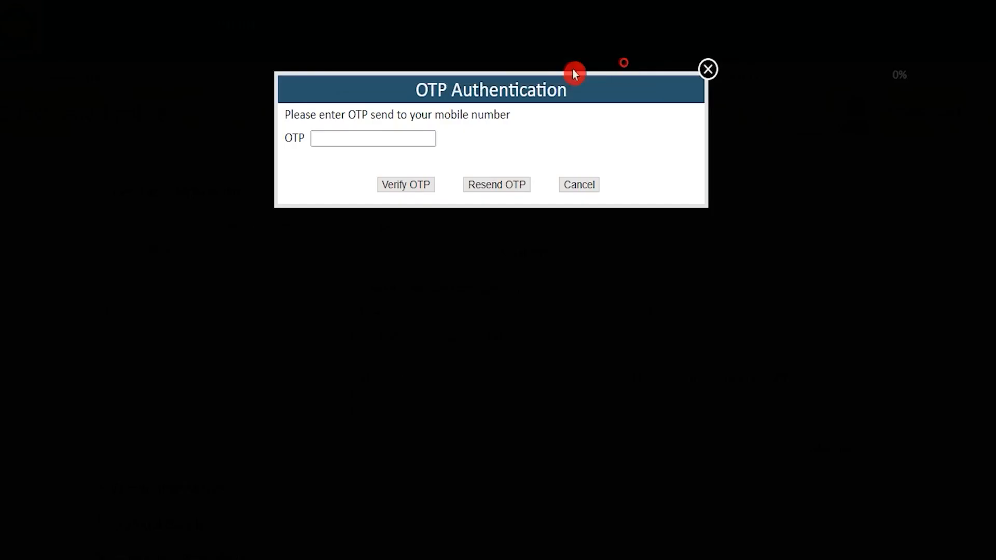
{"action": "left_click", "coordinate": [390, 137]}
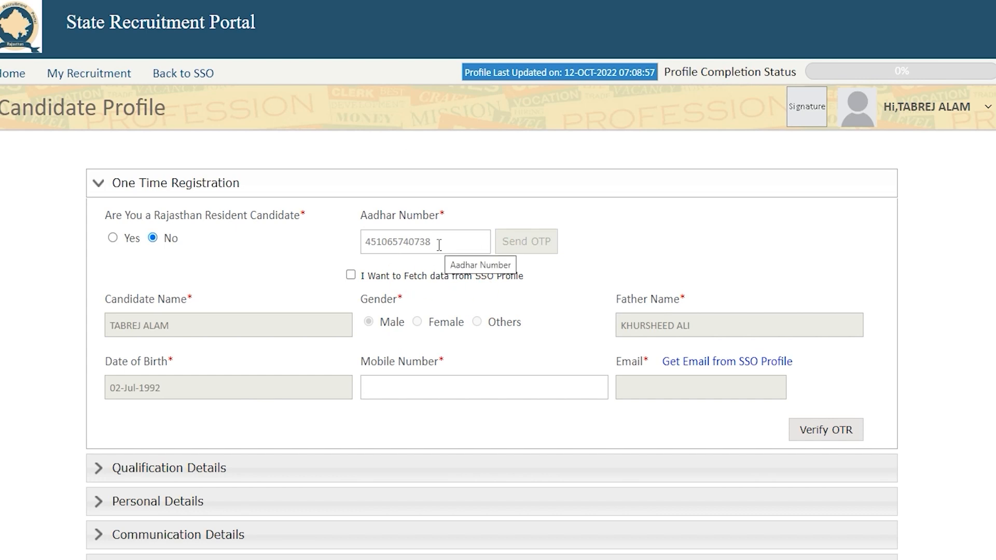
{"action": "scroll", "coordinate": [439, 245], "scroll_direction": "down", "scroll_amount": 1}
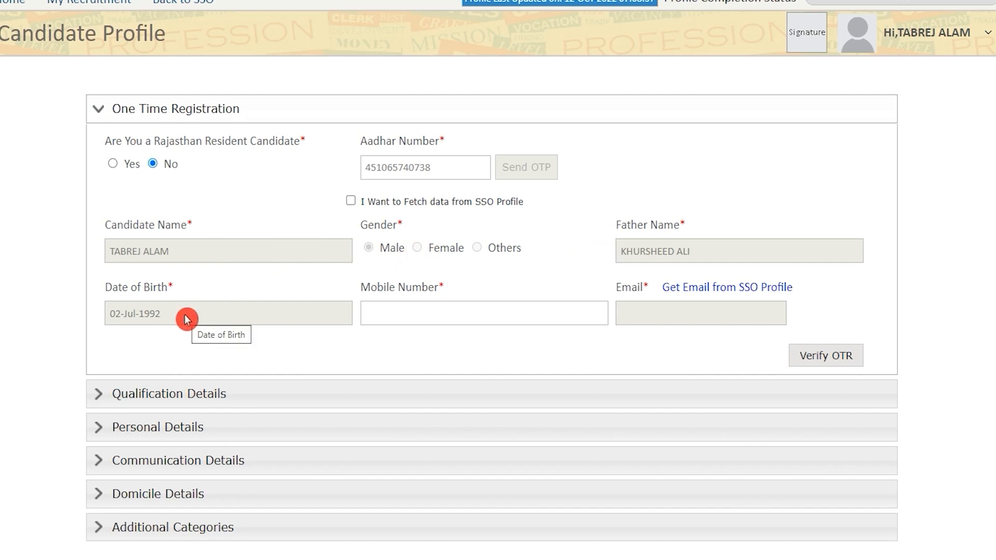
{"action": "left_click", "coordinate": [399, 314]}
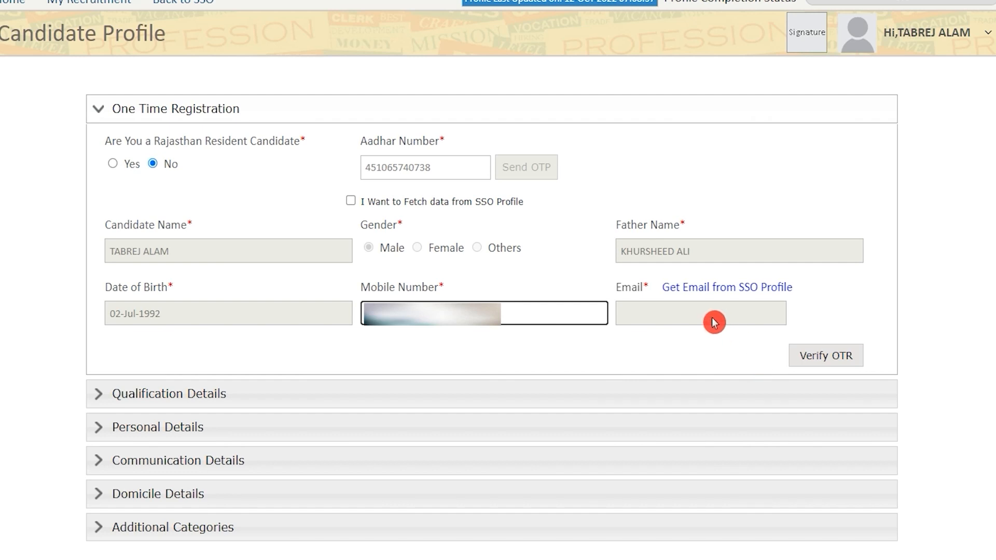
{"action": "left_click", "coordinate": [717, 317]}
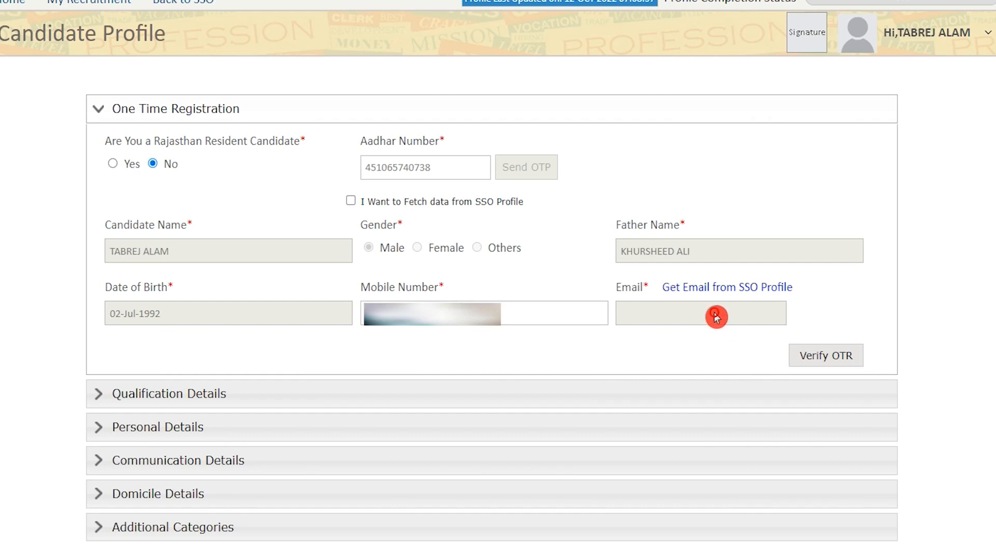
{"action": "left_click", "coordinate": [734, 292]}
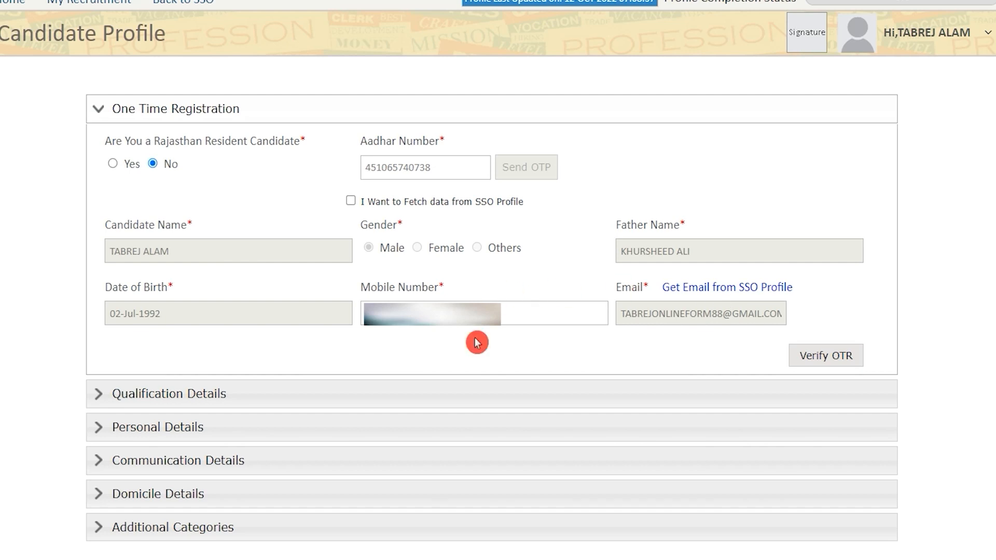
{"action": "left_click", "coordinate": [822, 358]}
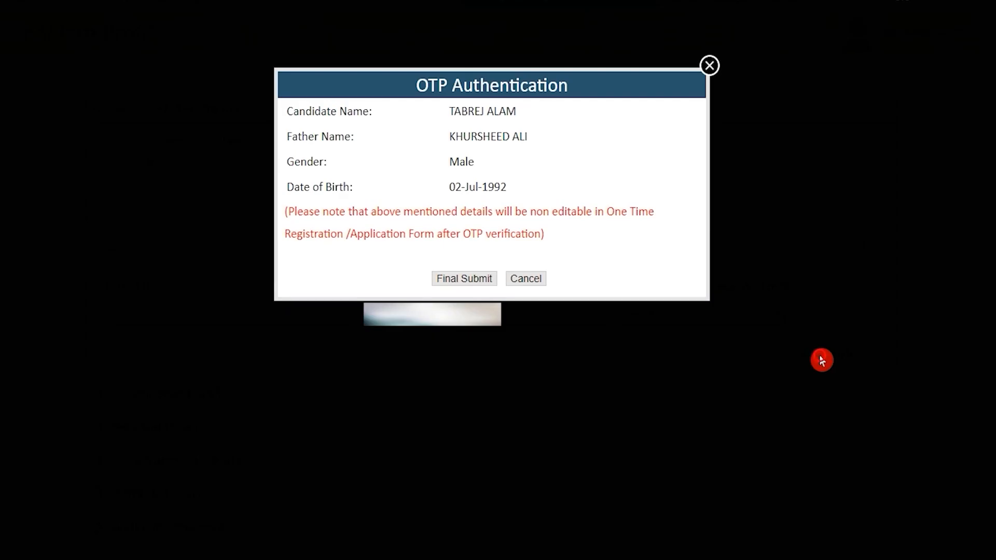
Final-submit the registration details, verify the OTP and accept the confirmation dialogs
{"action": "left_click", "coordinate": [483, 283]}
{"action": "left_click", "coordinate": [380, 132]}
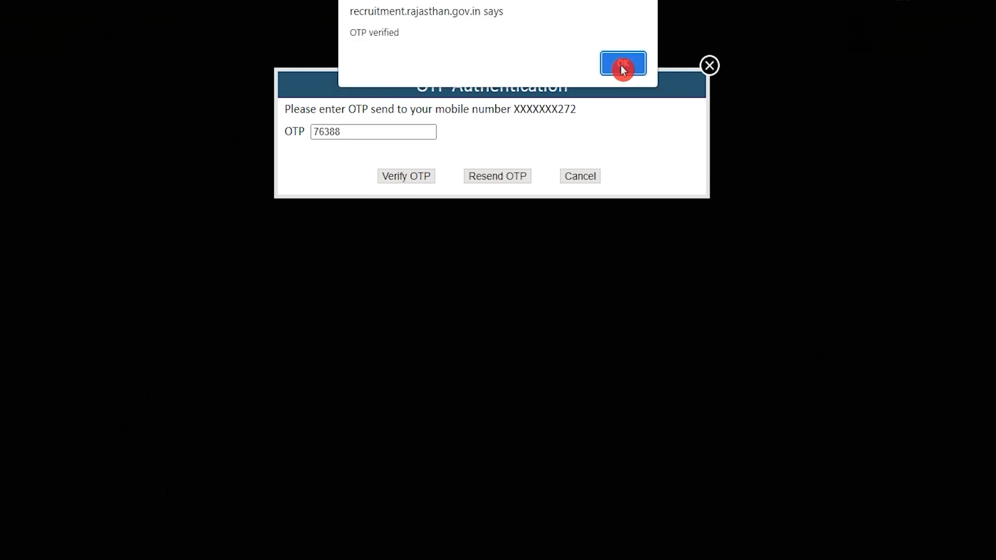
{"action": "left_click", "coordinate": [623, 67]}
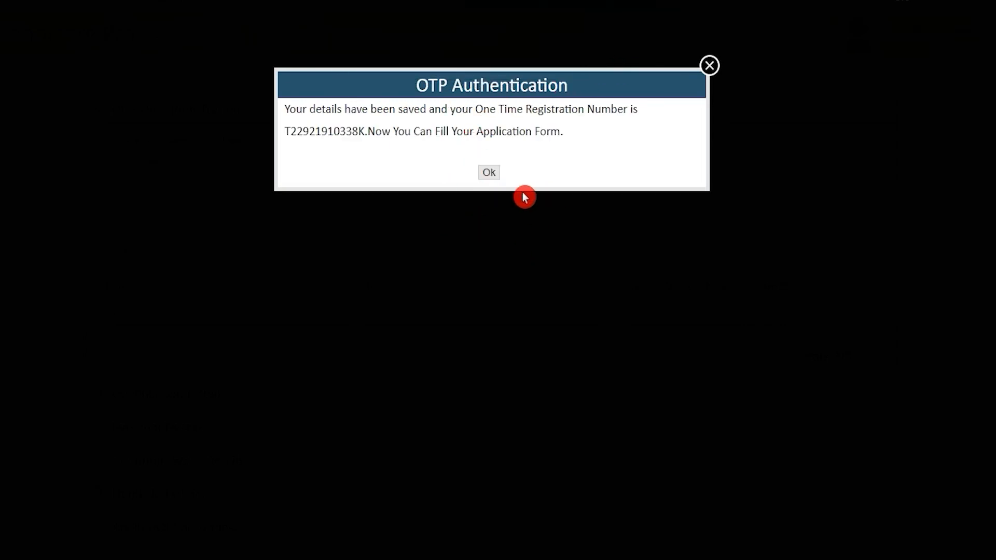
{"action": "left_click", "coordinate": [492, 175]}
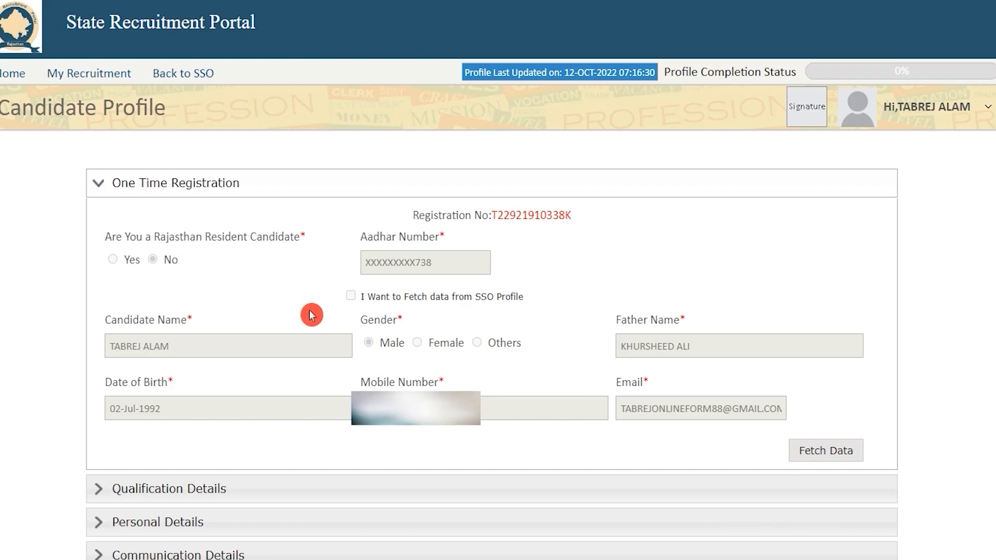
Select the newly issued registration number, then expand the Qualification Details section
{"action": "left_click_drag", "start_coordinate": [419, 215], "coordinate": [571, 215]}
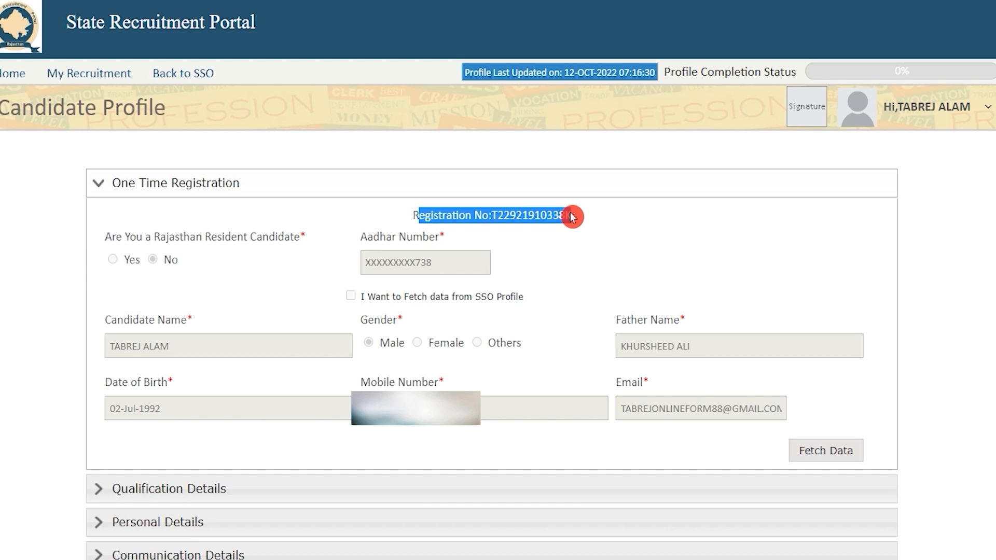
{"action": "left_click", "coordinate": [440, 213]}
{"action": "left_click_drag", "start_coordinate": [413, 215], "coordinate": [579, 222]}
{"action": "left_click", "coordinate": [656, 242]}
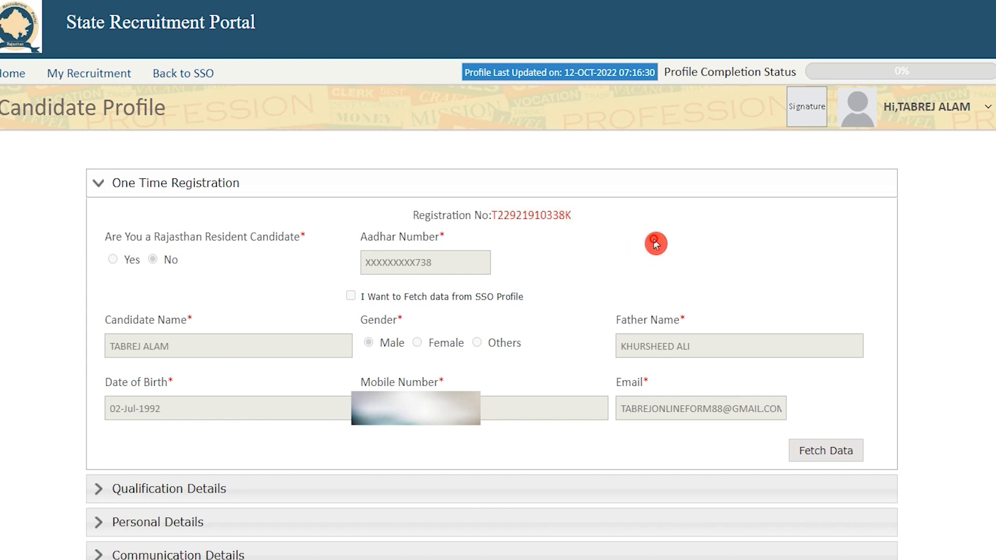
{"action": "triple_click", "coordinate": [656, 244]}
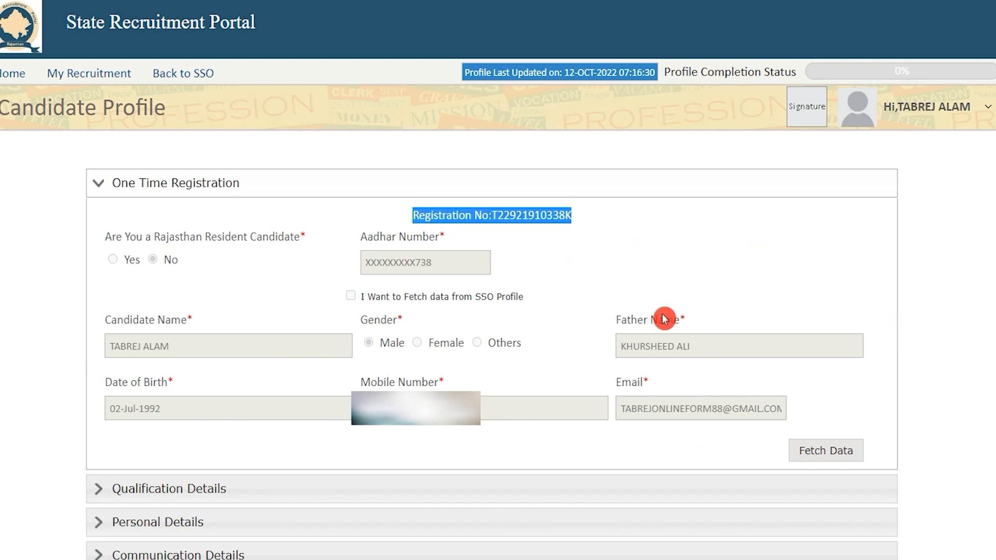
{"action": "left_click", "coordinate": [156, 488]}
{"action": "left_click_drag", "start_coordinate": [121, 83], "coordinate": [220, 90]}
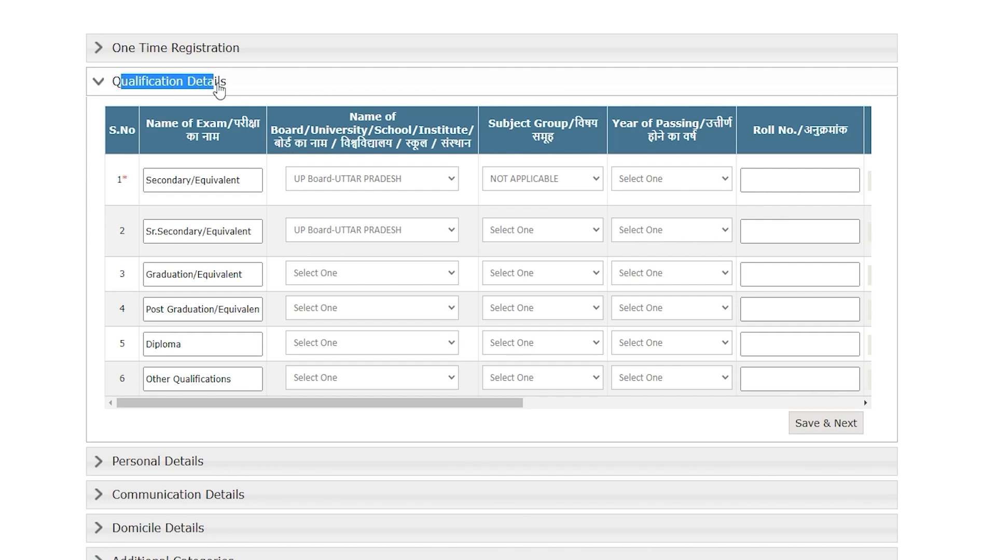
Set the Secondary row to UP Board-UTTAR PRADESH, NOT APPLICABLE subject group and passing year 2010
{"action": "left_click", "coordinate": [222, 176]}
{"action": "left_click", "coordinate": [355, 182]}
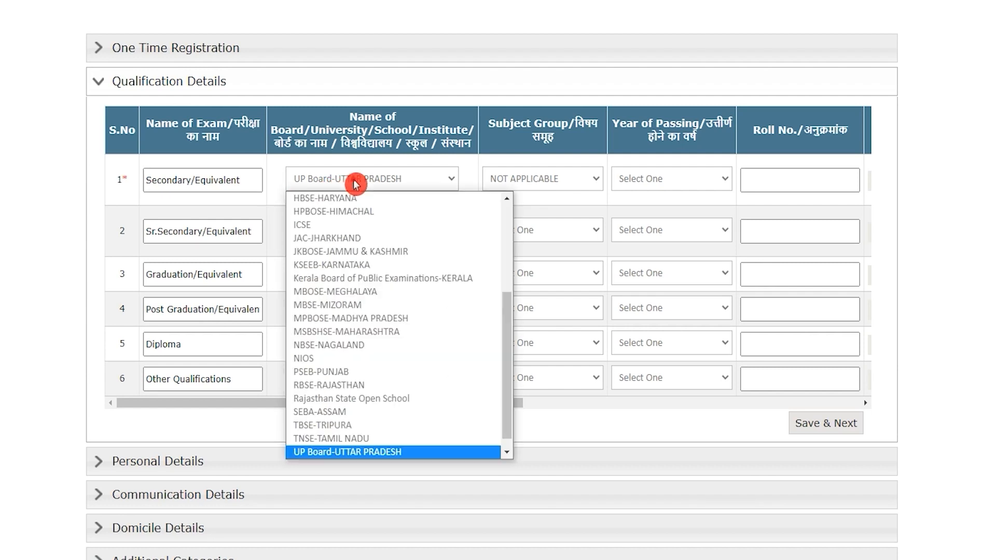
{"action": "scroll", "coordinate": [332, 332], "scroll_direction": "down", "scroll_amount": 1}
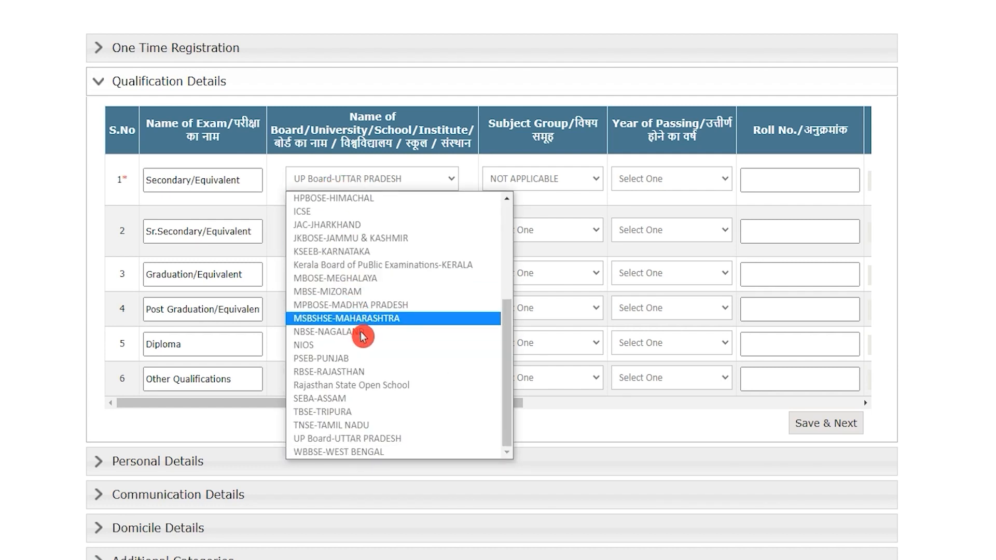
{"action": "left_click", "coordinate": [367, 439]}
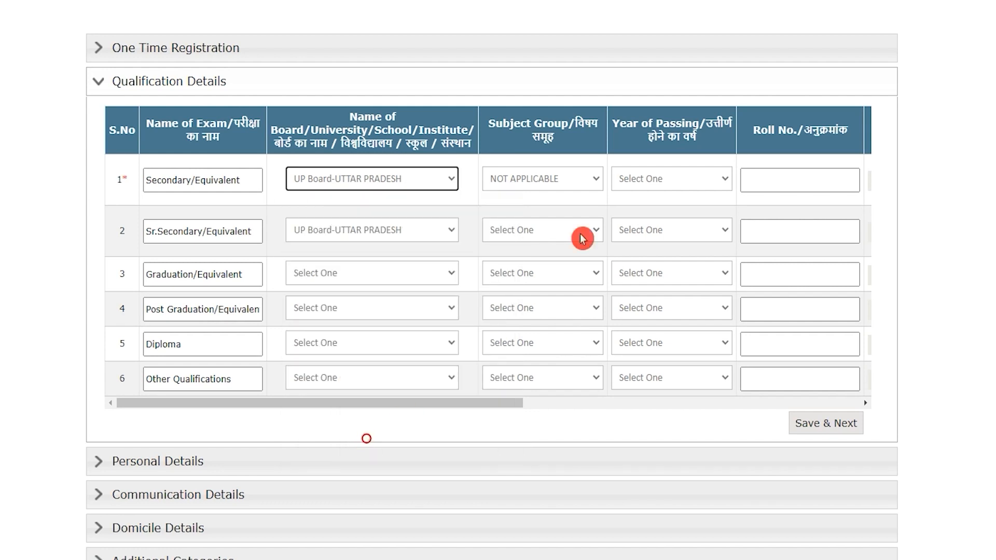
{"action": "left_click", "coordinate": [559, 179]}
{"action": "left_click", "coordinate": [557, 202]}
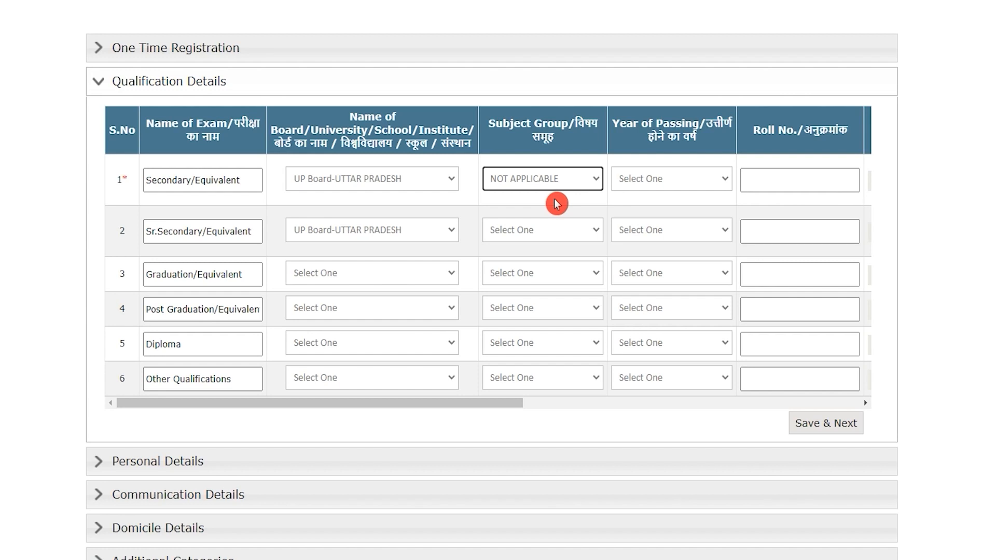
{"action": "left_click", "coordinate": [556, 182]}
{"action": "left_click", "coordinate": [556, 203]}
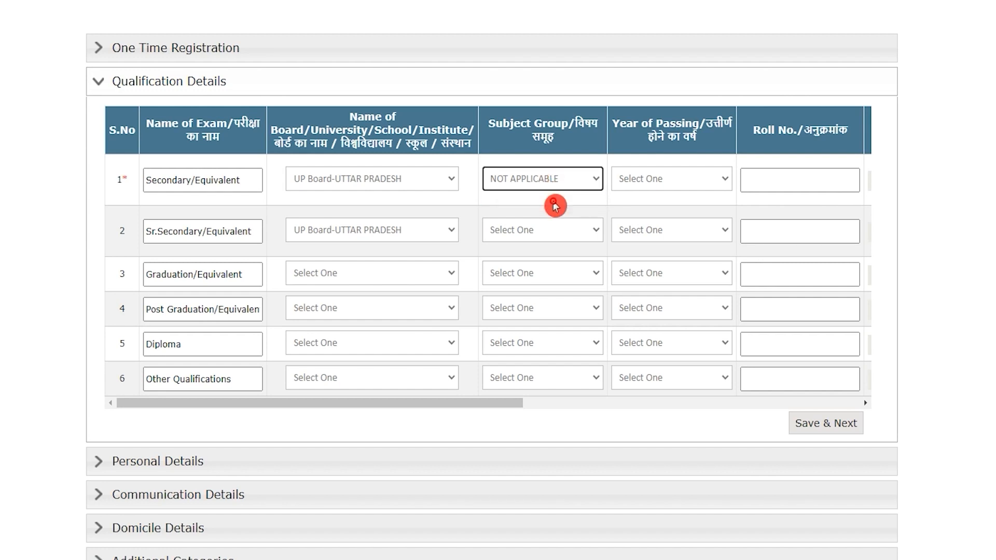
{"action": "left_click", "coordinate": [687, 183]}
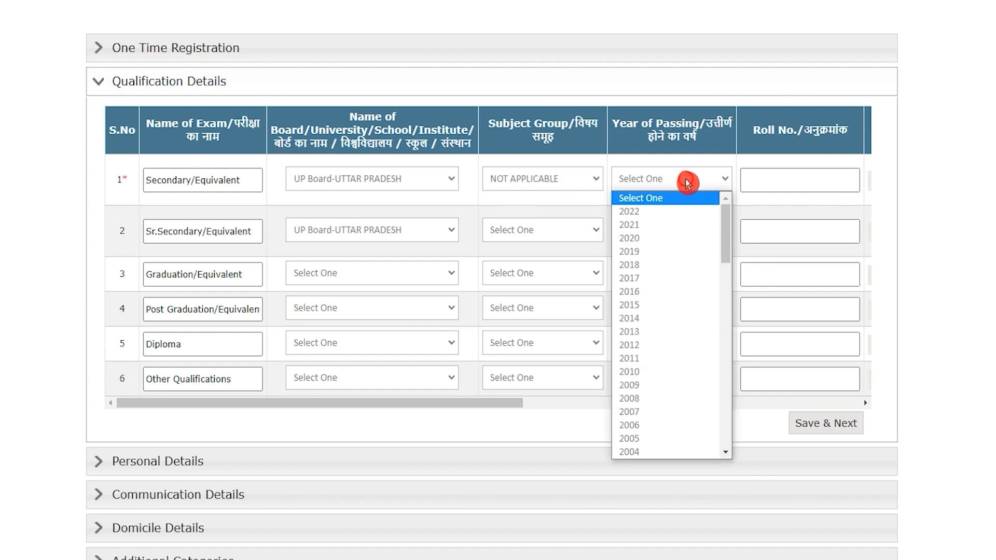
{"action": "left_click", "coordinate": [672, 373]}
{"action": "scroll", "coordinate": [756, 278], "scroll_direction": "down", "scroll_amount": 3}
{"action": "scroll", "coordinate": [760, 276], "scroll_direction": "up", "scroll_amount": 3}
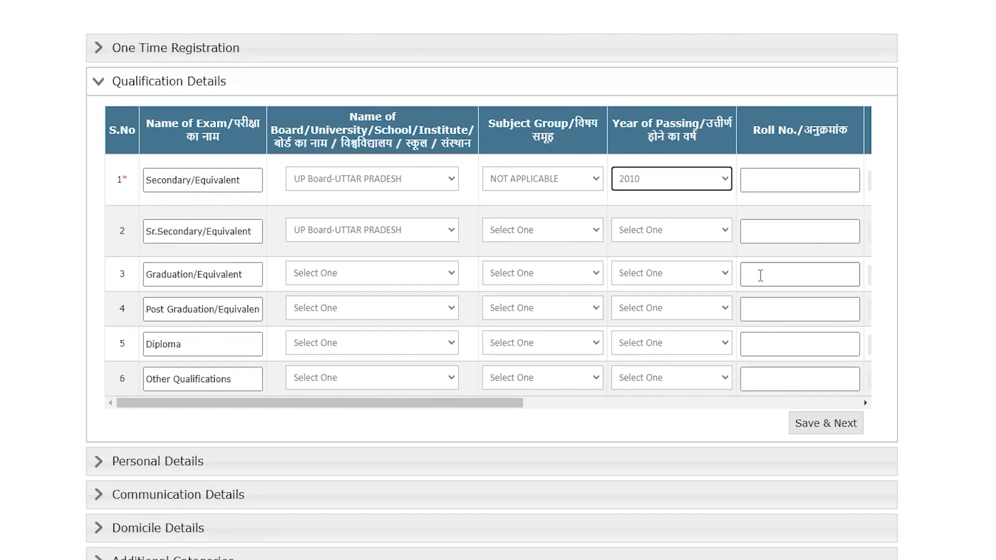
Choose Percentage result type and enter 600 maximum marks, 365 obtained and the roll number
{"action": "left_click", "coordinate": [783, 178]}
{"action": "left_click", "coordinate": [410, 405]}
{"action": "left_click_drag", "start_coordinate": [413, 406], "coordinate": [610, 408]}
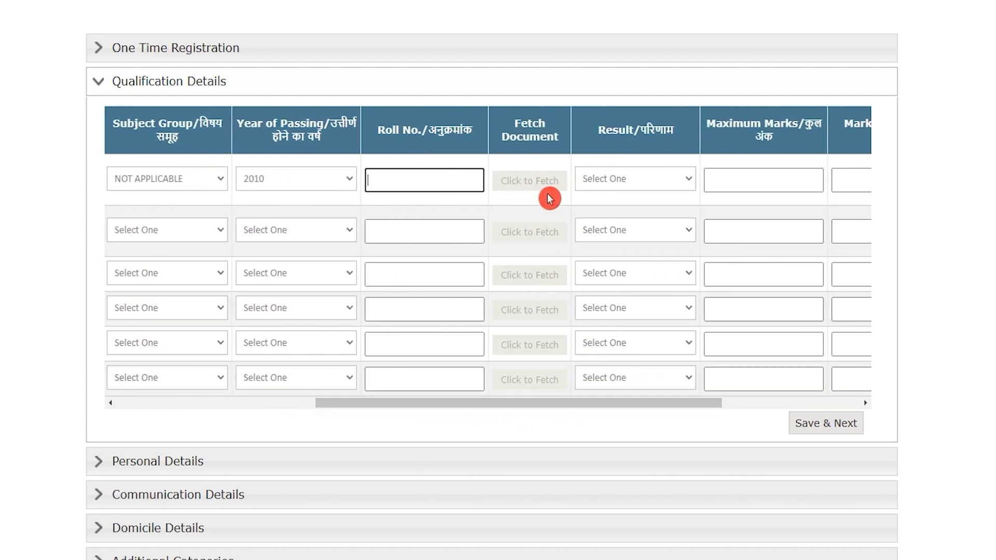
{"action": "left_click_drag", "start_coordinate": [625, 406], "coordinate": [684, 410]}
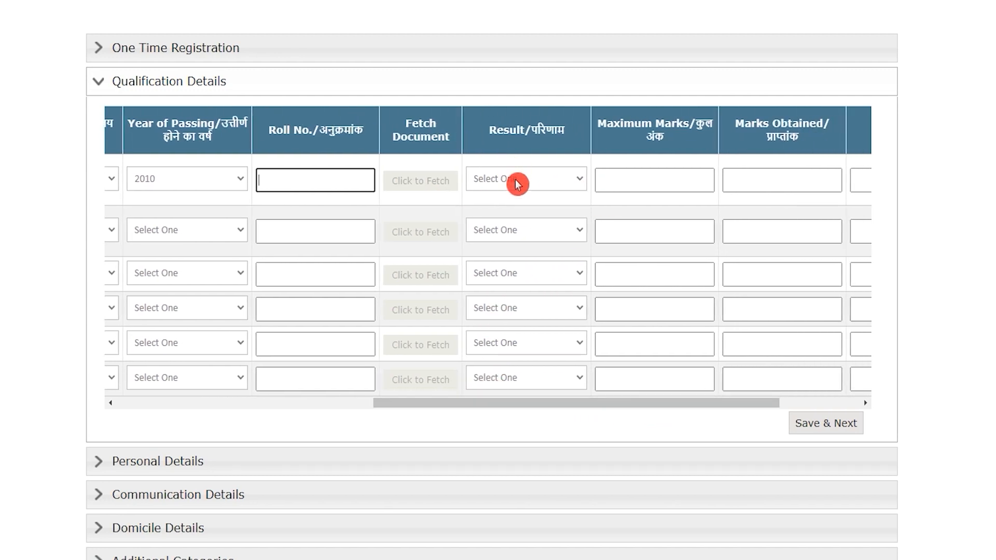
{"action": "left_click", "coordinate": [514, 179]}
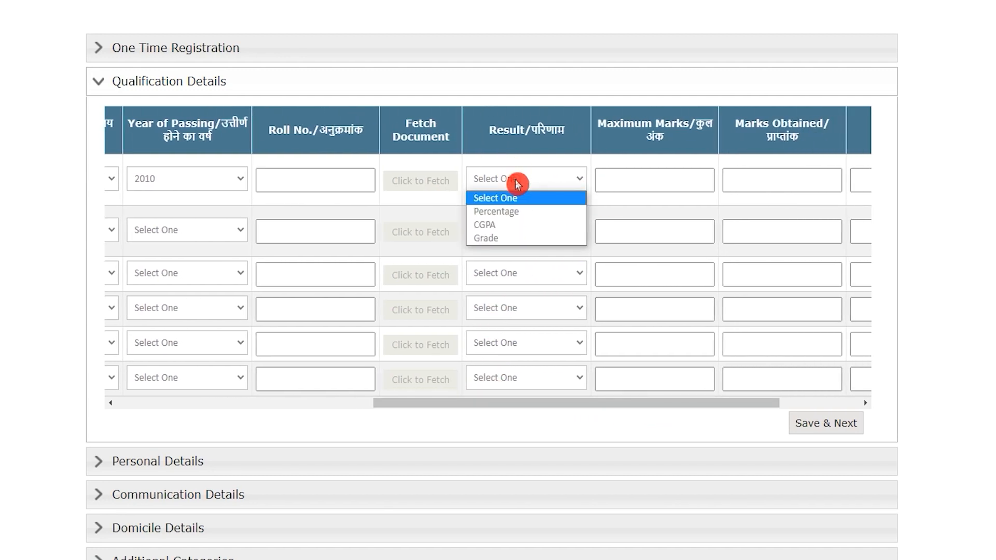
{"action": "left_click", "coordinate": [508, 217]}
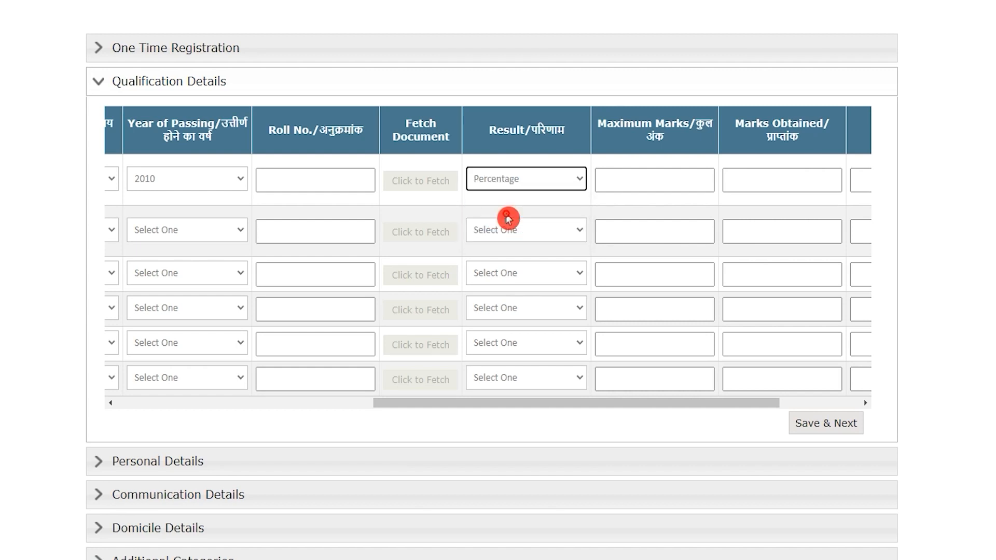
{"action": "left_click", "coordinate": [673, 180]}
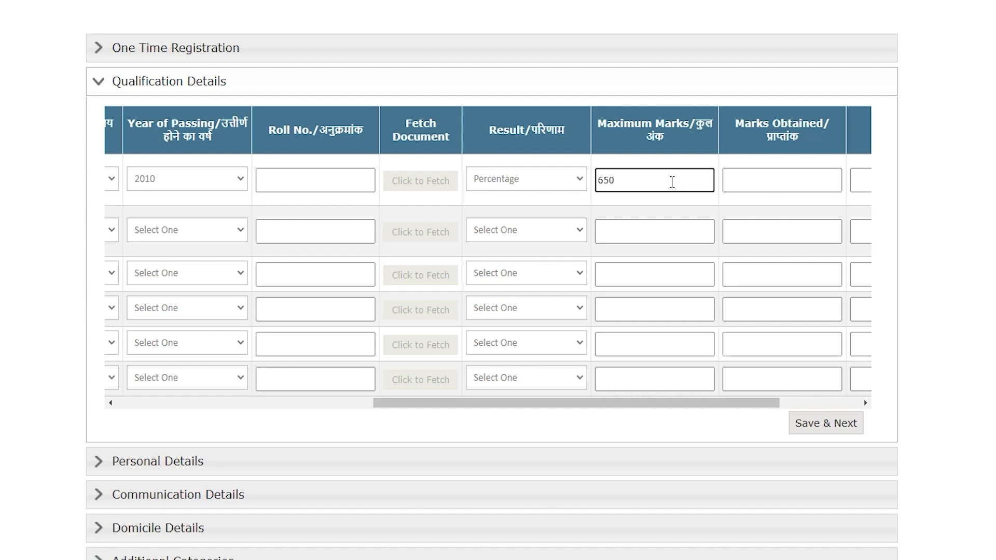
{"action": "left_click", "coordinate": [795, 177]}
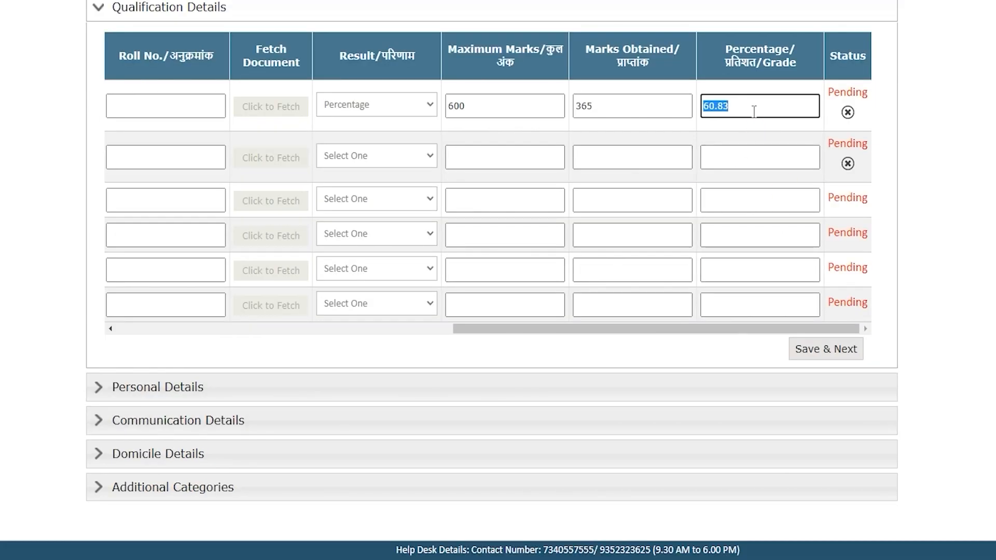
{"action": "left_click_drag", "start_coordinate": [494, 329], "coordinate": [369, 336]}
{"action": "left_click", "coordinate": [376, 107]}
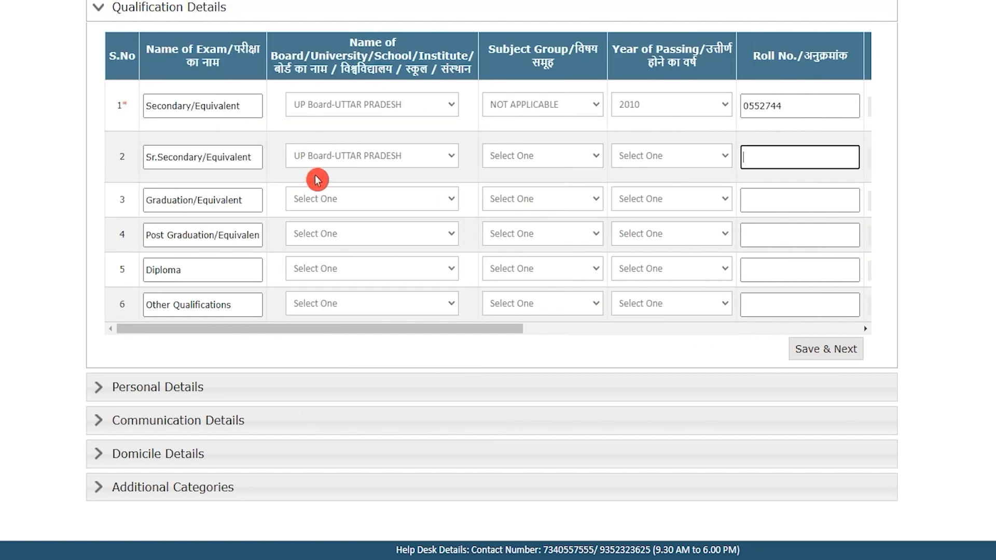
Set the Sr.Secondary row to UP Board-UTTAR PRADESH, subject group ARTS, passing year 2012
{"action": "left_click", "coordinate": [193, 154]}
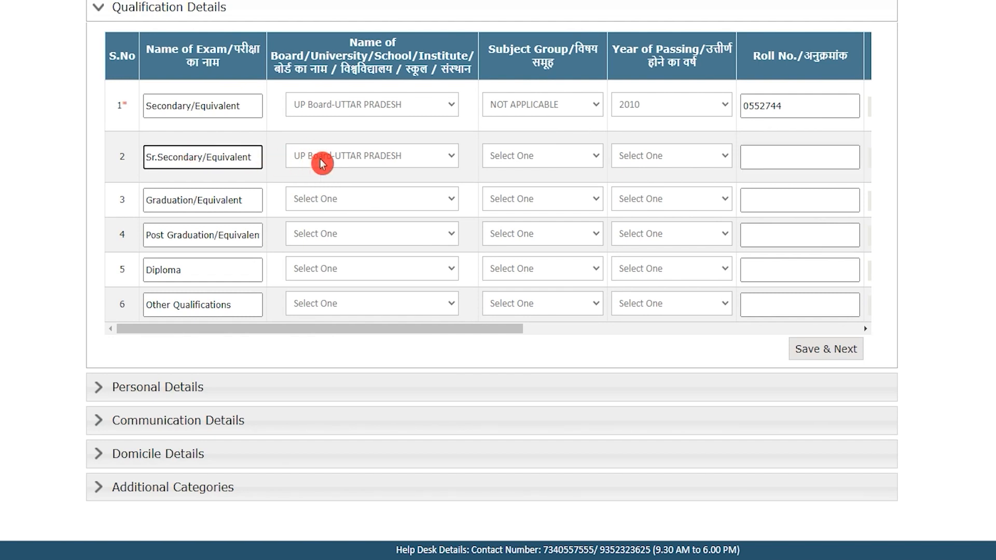
{"action": "left_click", "coordinate": [379, 157]}
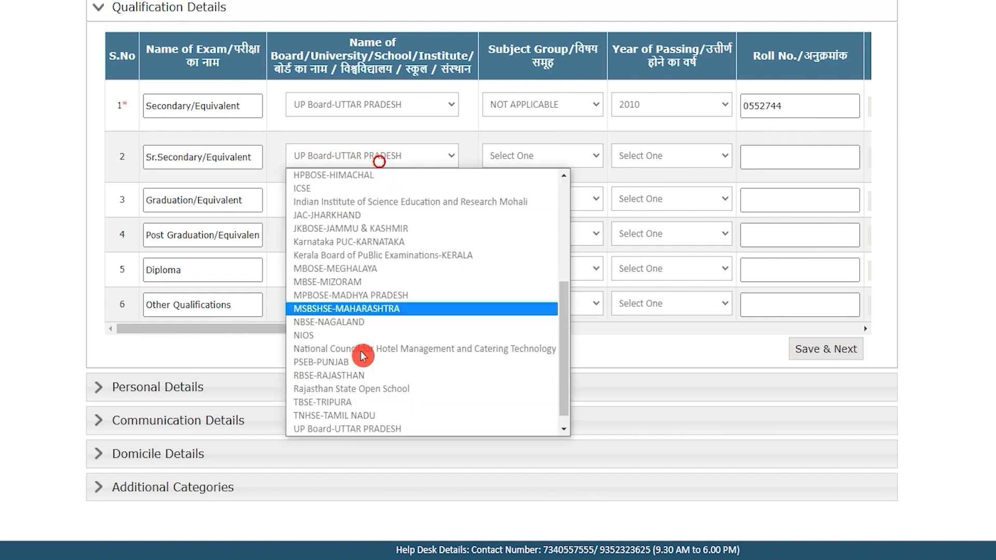
{"action": "left_click", "coordinate": [362, 429]}
{"action": "left_click", "coordinate": [565, 161]}
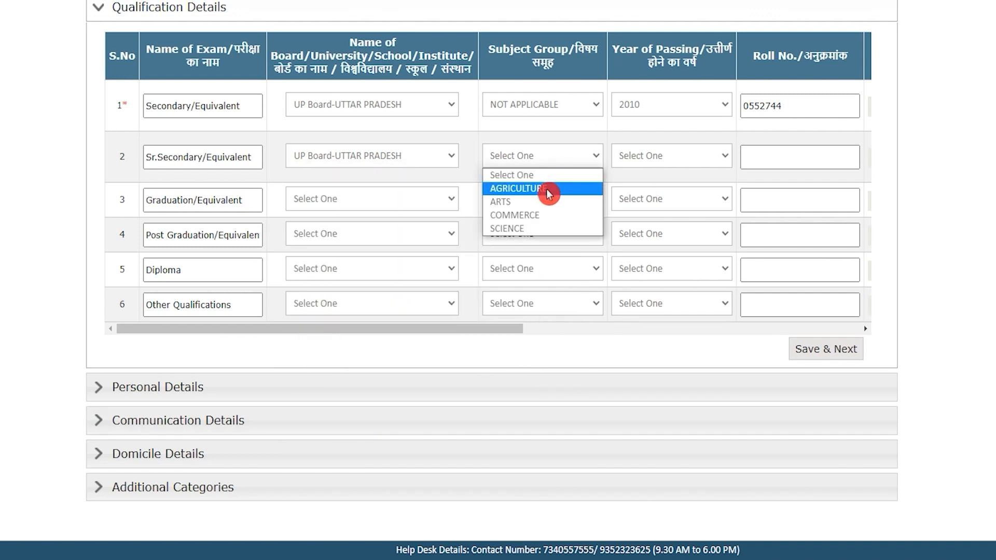
{"action": "left_click", "coordinate": [517, 229]}
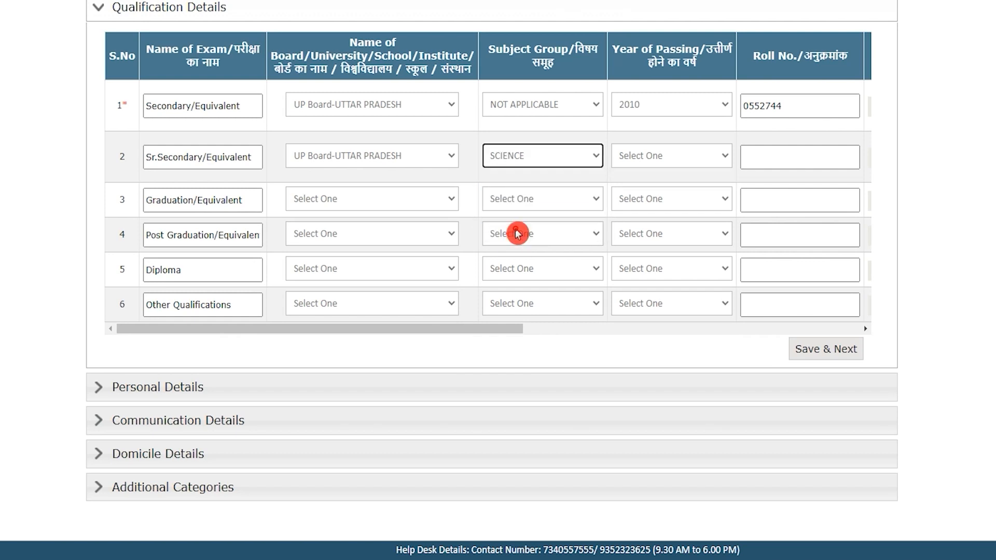
{"action": "left_click", "coordinate": [518, 156]}
{"action": "left_click", "coordinate": [520, 206]}
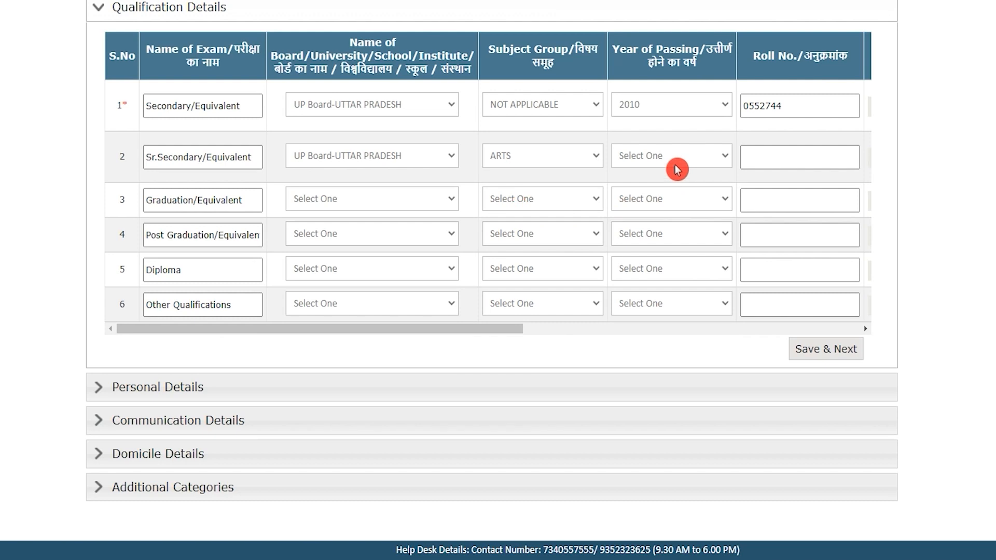
{"action": "left_click", "coordinate": [676, 164]}
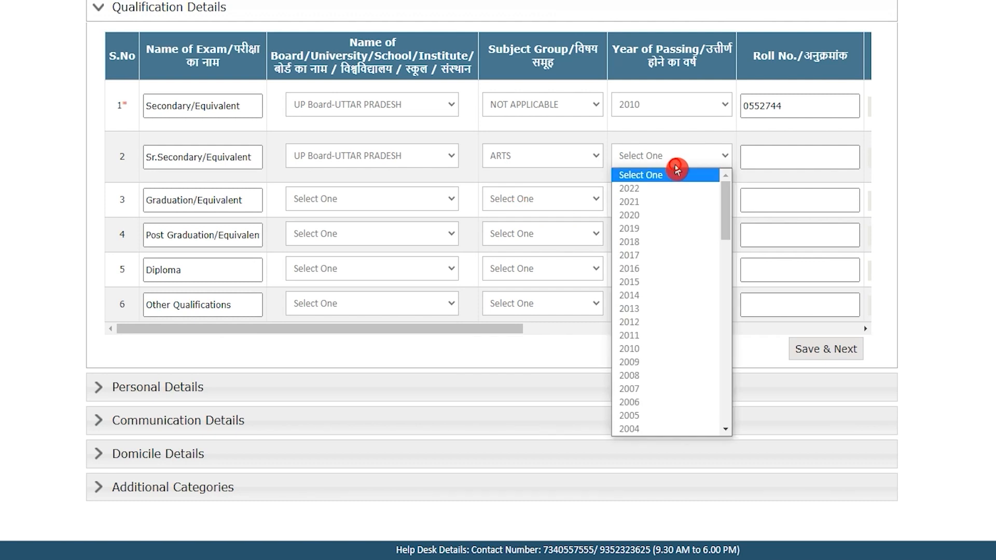
{"action": "left_click", "coordinate": [652, 327]}
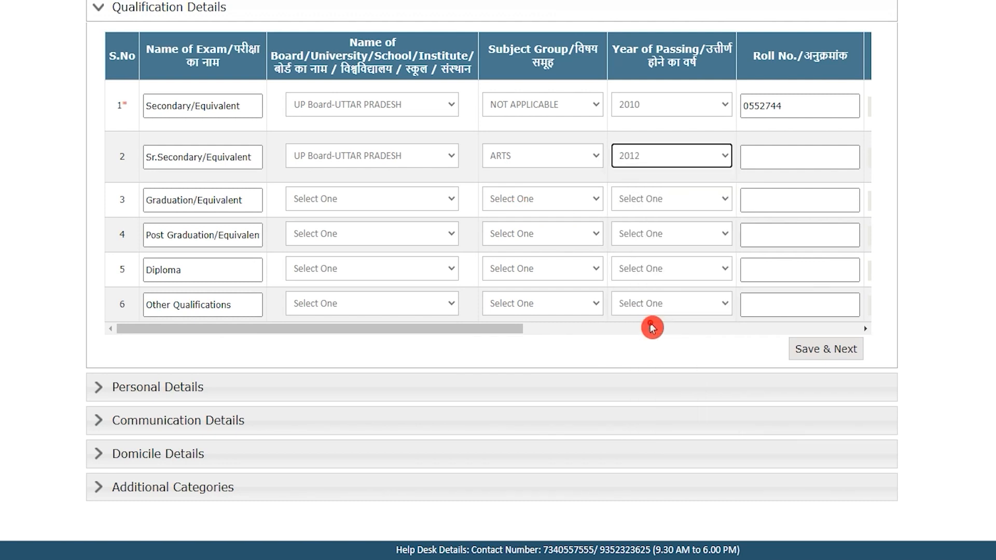
Enter the Sr.Secondary roll number, Percentage result and marks, then save the education details
{"action": "left_click_drag", "start_coordinate": [414, 332], "coordinate": [674, 341]}
{"action": "left_click", "coordinate": [516, 158]}
{"action": "left_click", "coordinate": [416, 156]}
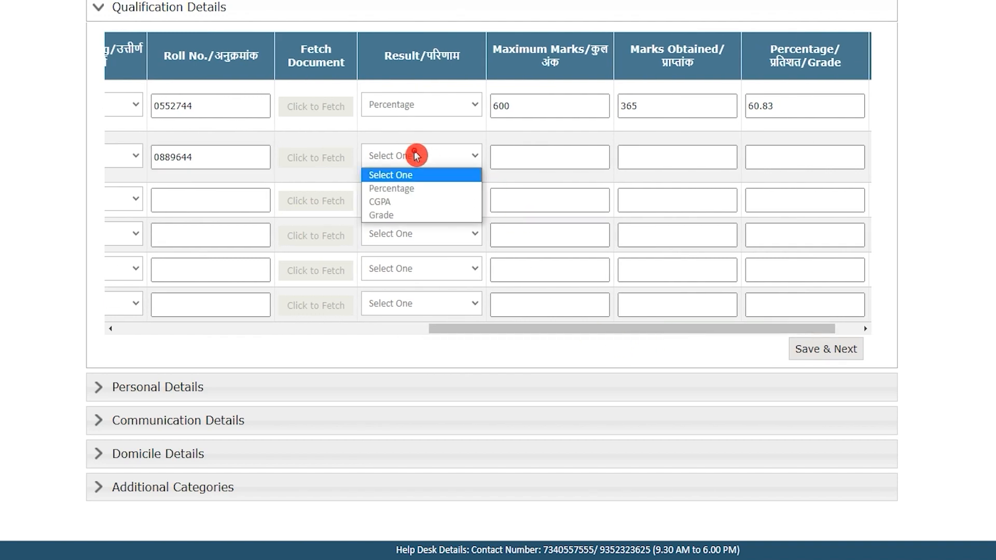
{"action": "left_click", "coordinate": [409, 190]}
{"action": "left_click", "coordinate": [547, 155]}
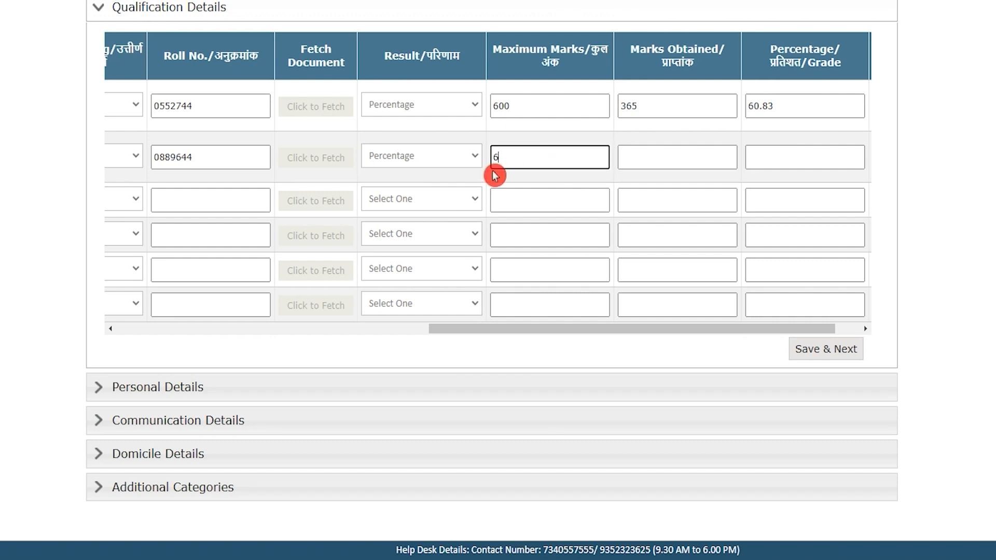
{"action": "type", "text": "6"}
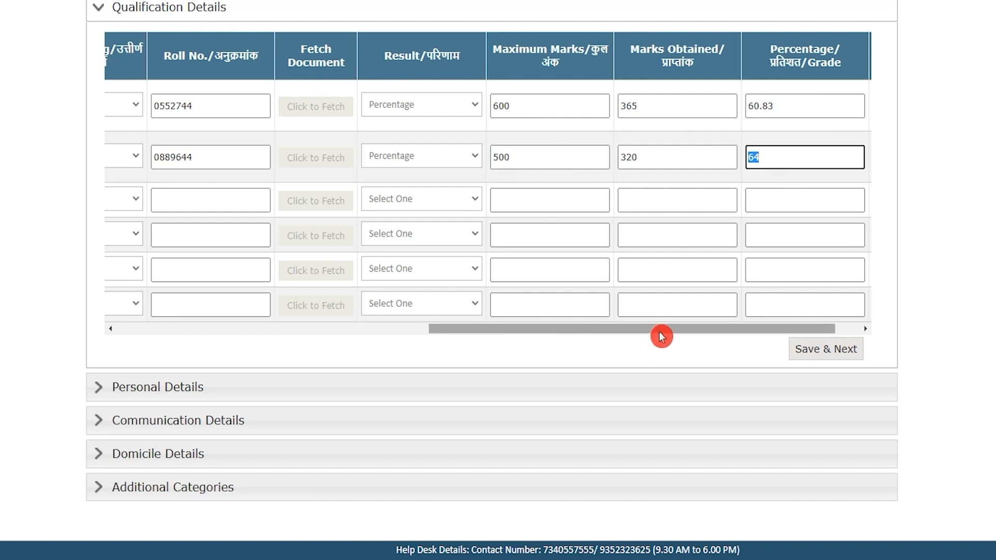
{"action": "left_click_drag", "start_coordinate": [661, 330], "coordinate": [714, 334]}
{"action": "left_click_drag", "start_coordinate": [607, 330], "coordinate": [207, 340]}
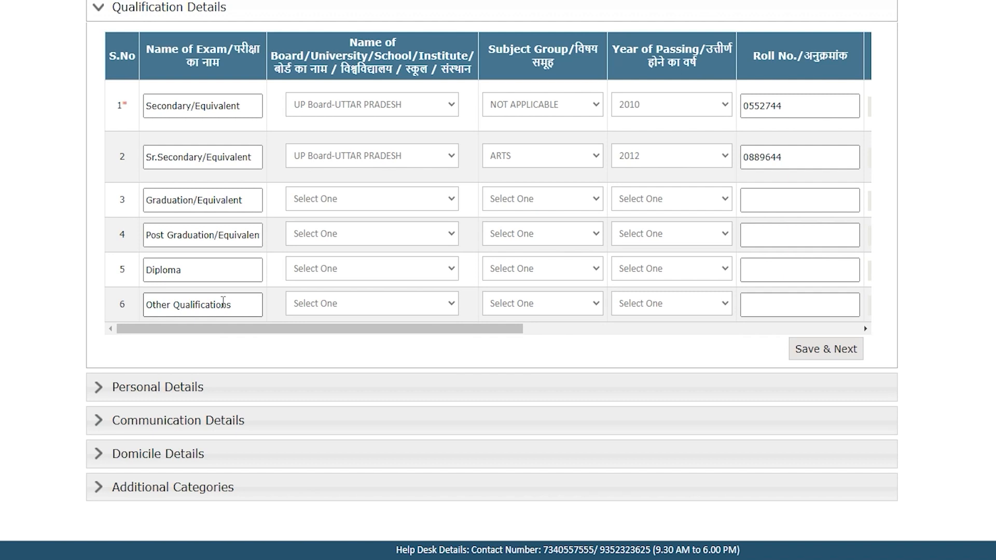
{"action": "left_click", "coordinate": [832, 354]}
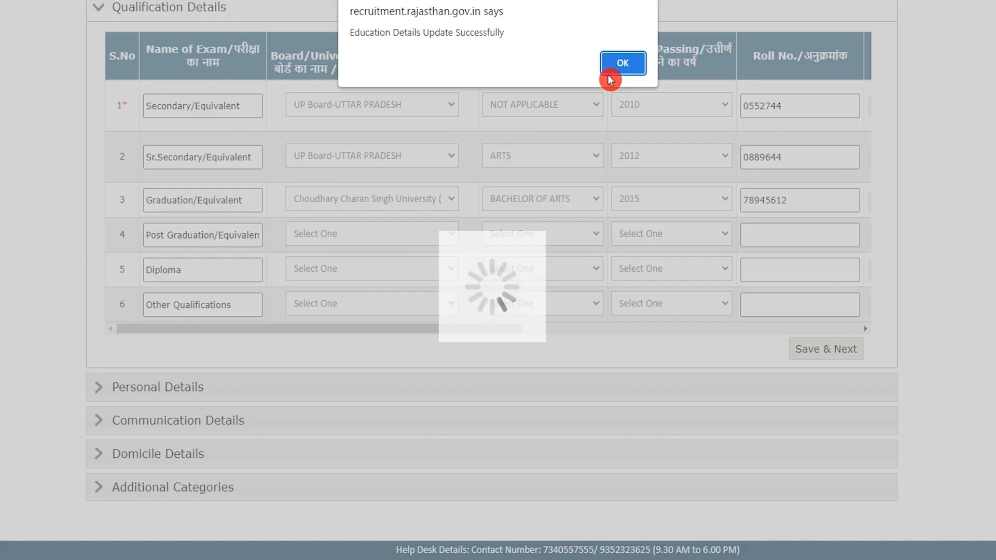
{"action": "left_click", "coordinate": [612, 71]}
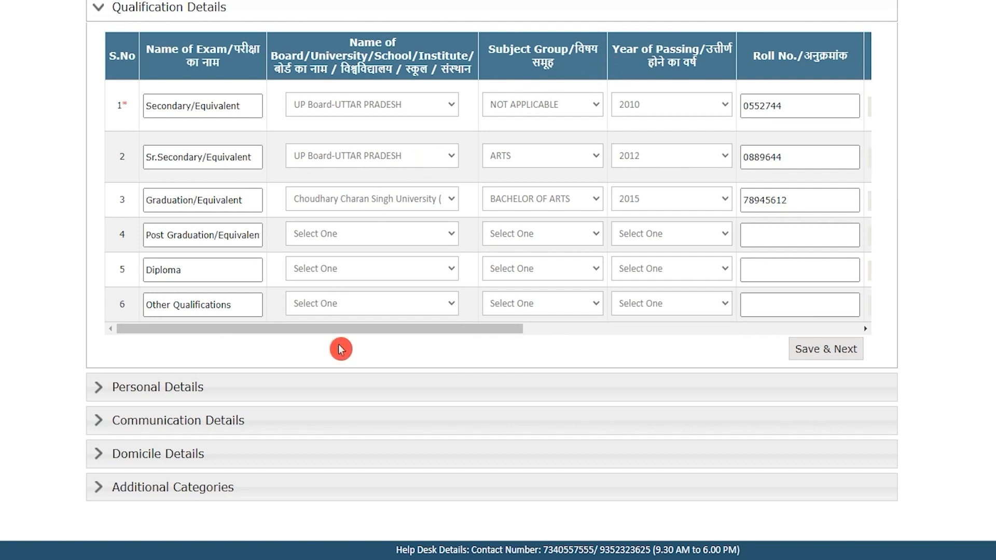
Open Personal Details, leaving the candidate's, father's and mother's Hindi name fields blank
{"action": "left_click", "coordinate": [218, 388]}
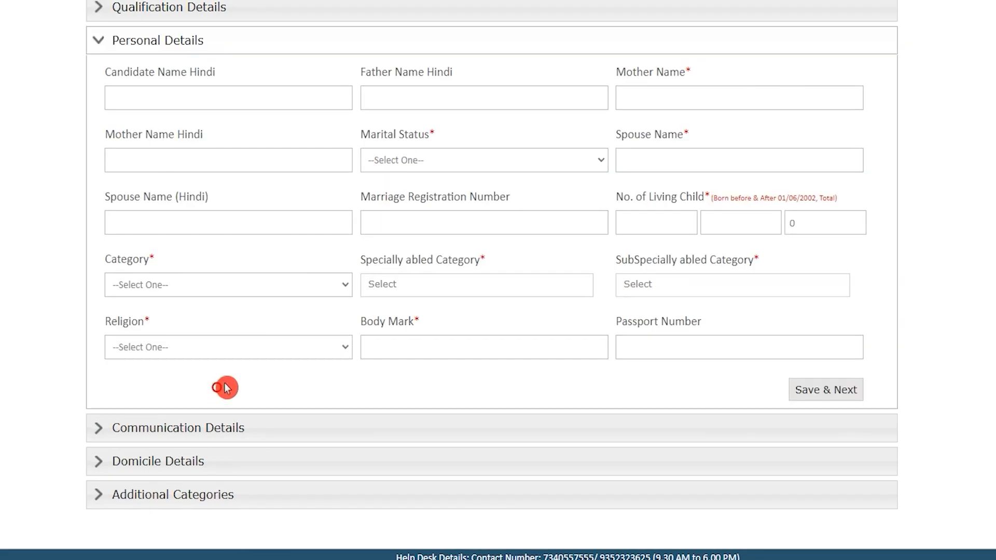
{"action": "scroll", "coordinate": [376, 346], "scroll_direction": "up", "scroll_amount": 1}
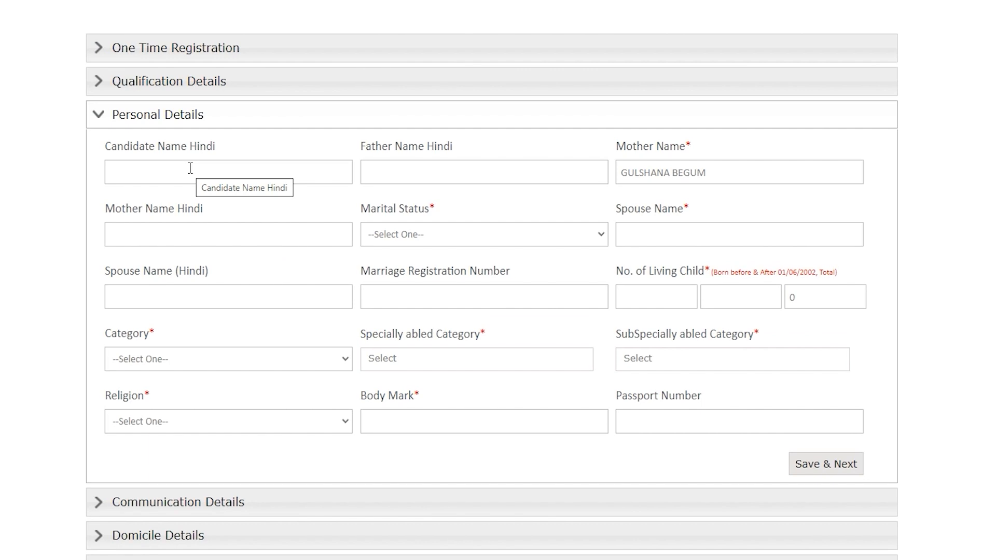
{"action": "left_click", "coordinate": [190, 168]}
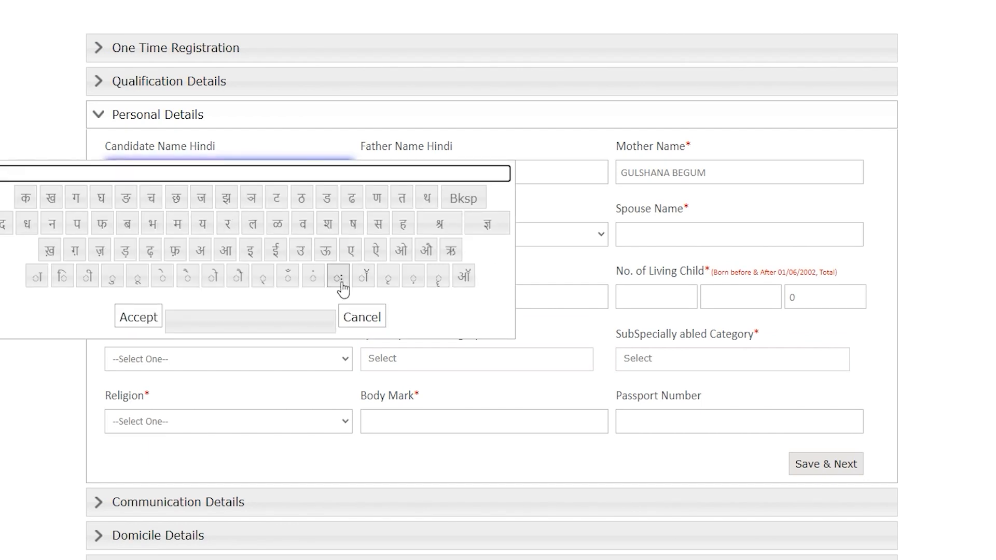
{"action": "left_click", "coordinate": [361, 317]}
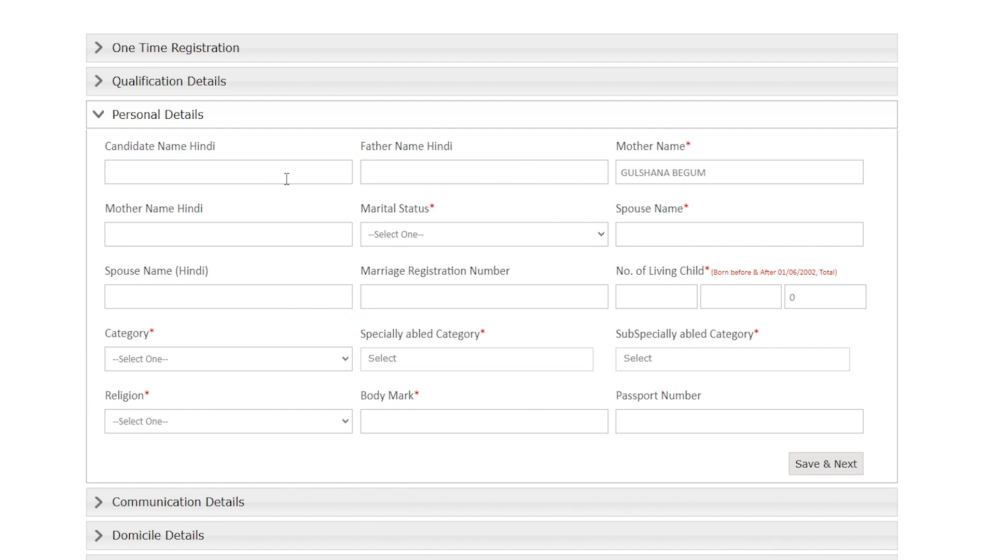
{"action": "left_click", "coordinate": [429, 176]}
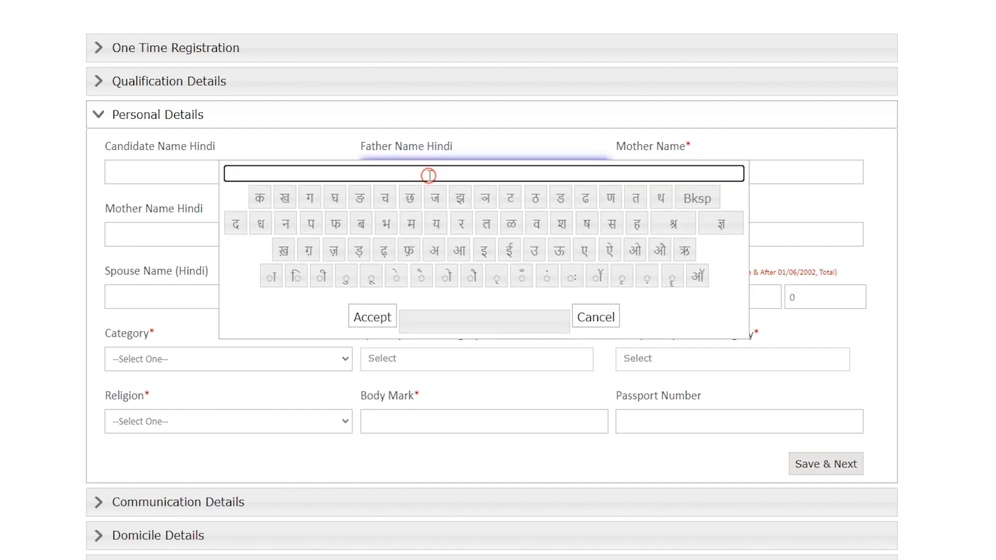
{"action": "left_click", "coordinate": [594, 319]}
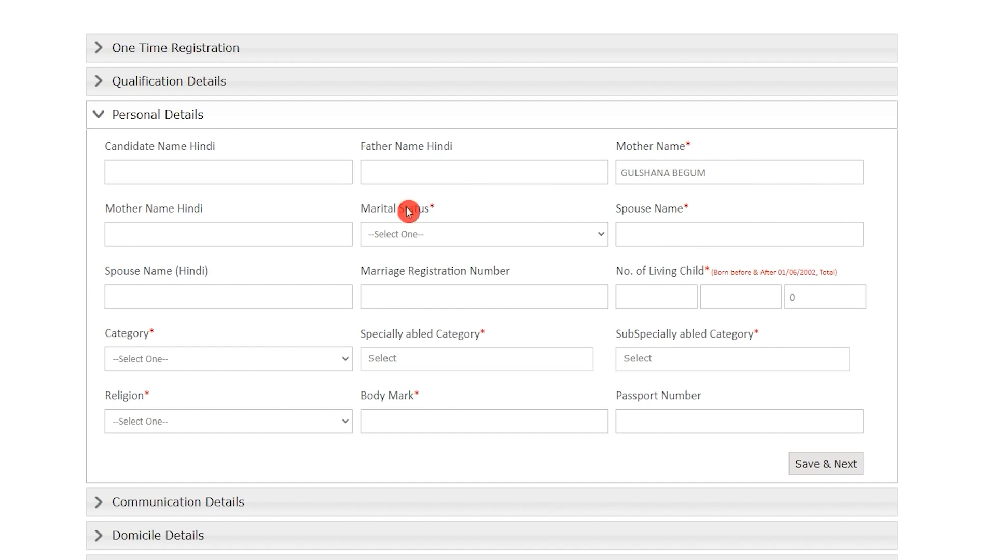
{"action": "left_click", "coordinate": [717, 173]}
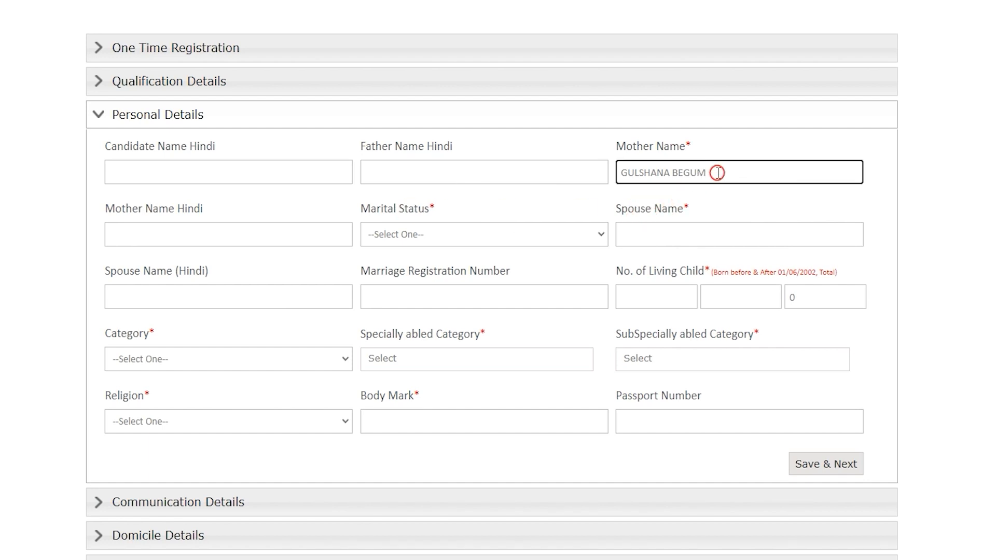
{"action": "left_click", "coordinate": [197, 232]}
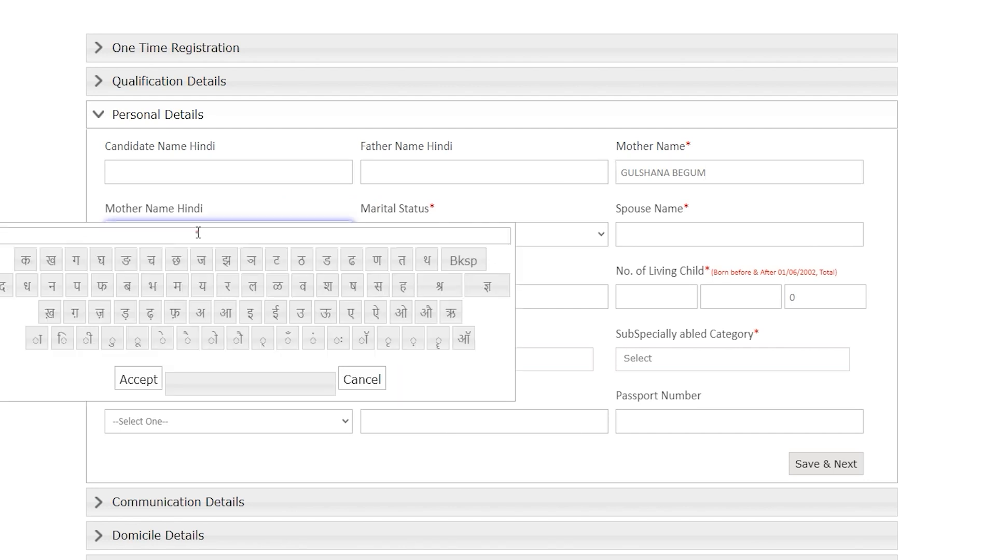
{"action": "left_click", "coordinate": [362, 382]}
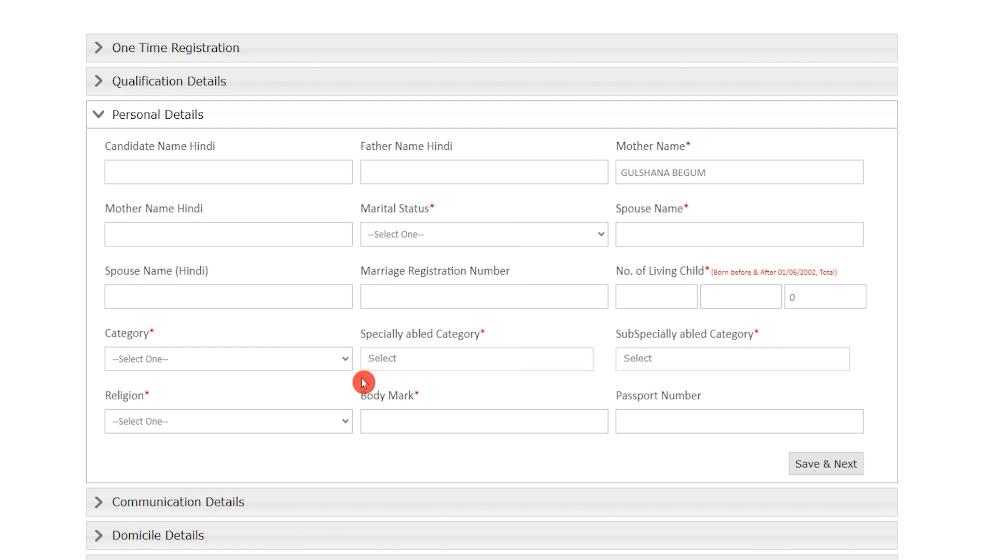
{"action": "left_click", "coordinate": [458, 239]}
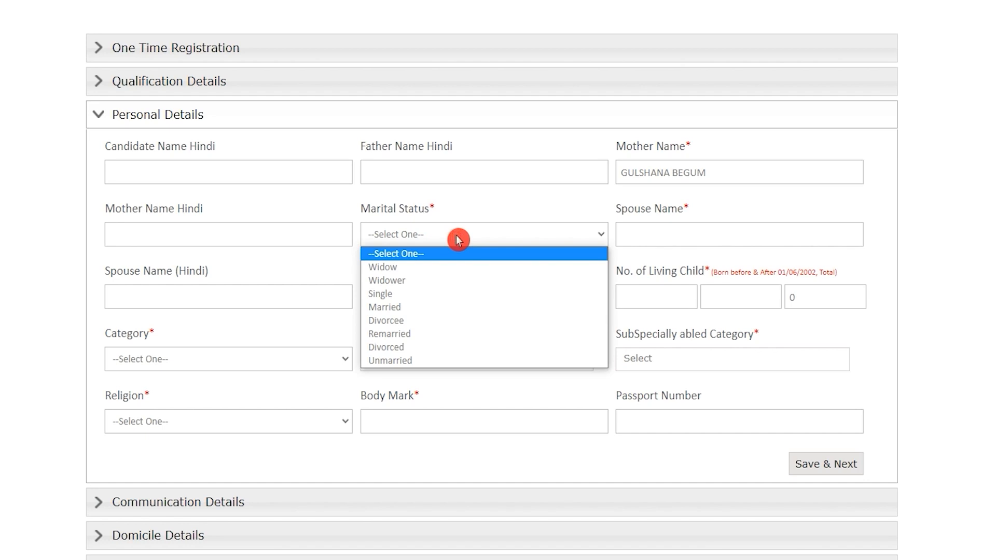
Set marital status to Unmarried and enter 1 in the first living-child count
{"action": "left_click", "coordinate": [411, 360]}
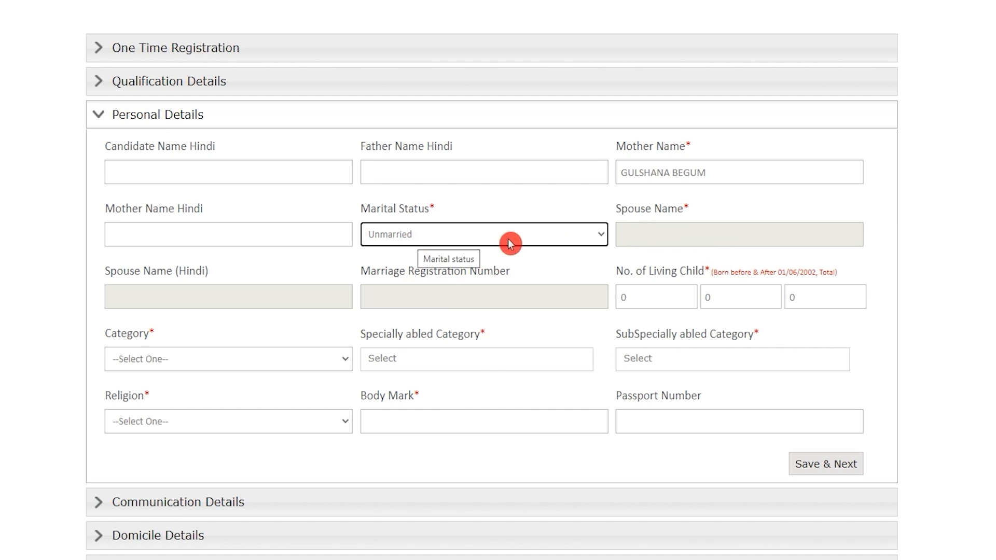
{"action": "left_click", "coordinate": [656, 238]}
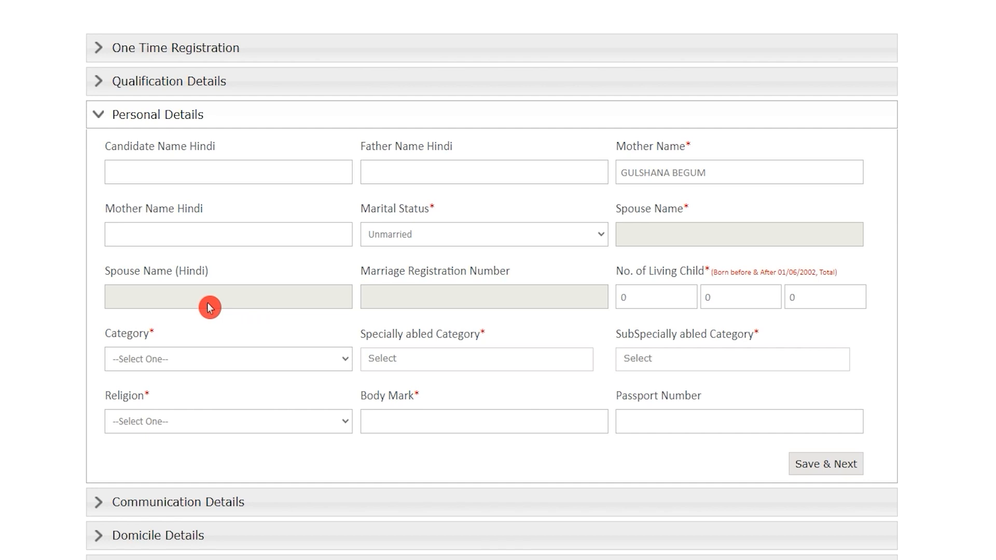
{"action": "left_click", "coordinate": [223, 301]}
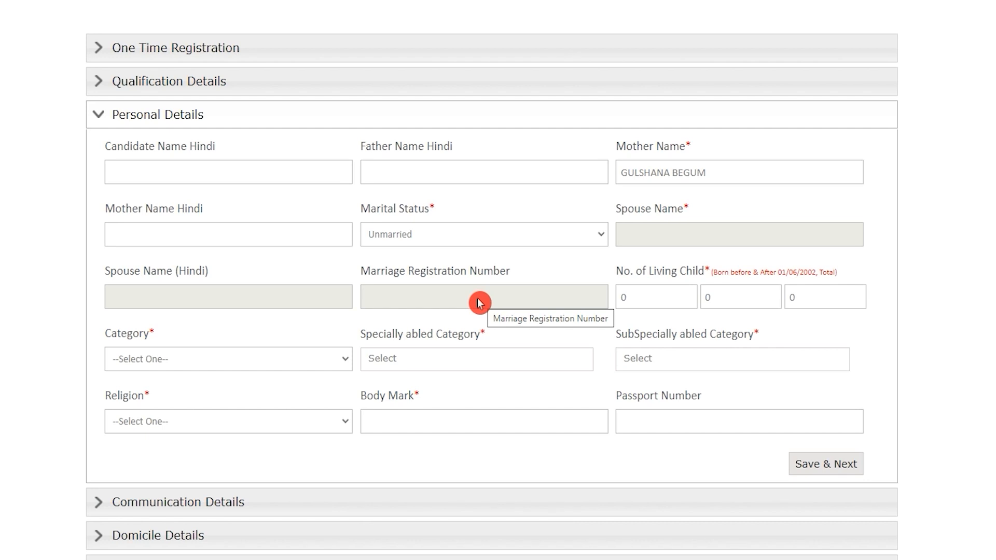
{"action": "key", "text": "Tab"}
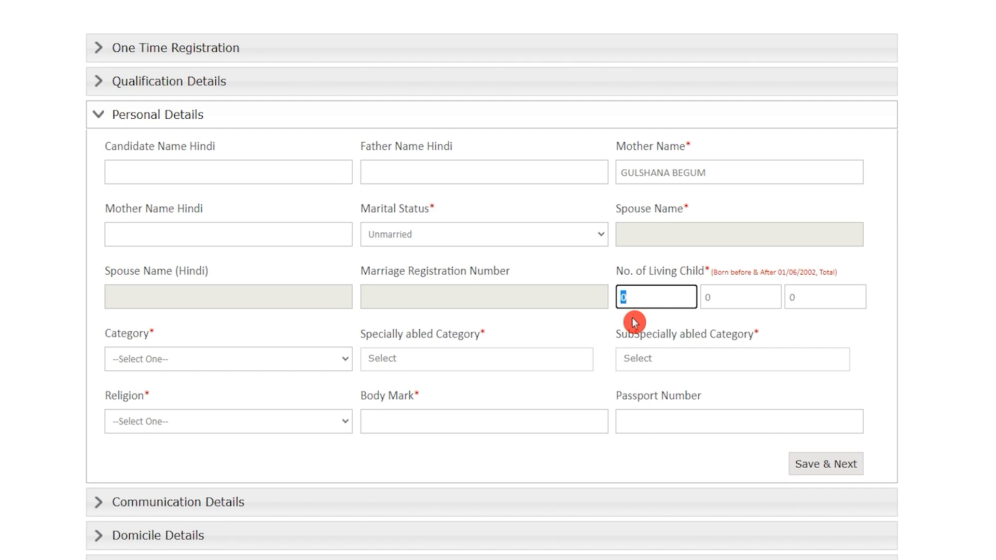
{"action": "type", "text": "1"}
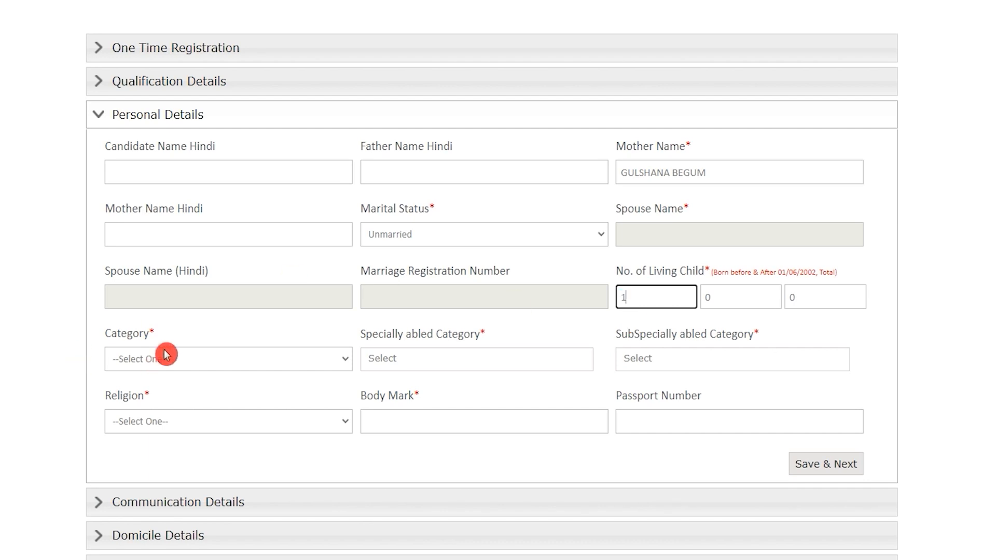
{"action": "left_click", "coordinate": [213, 362]}
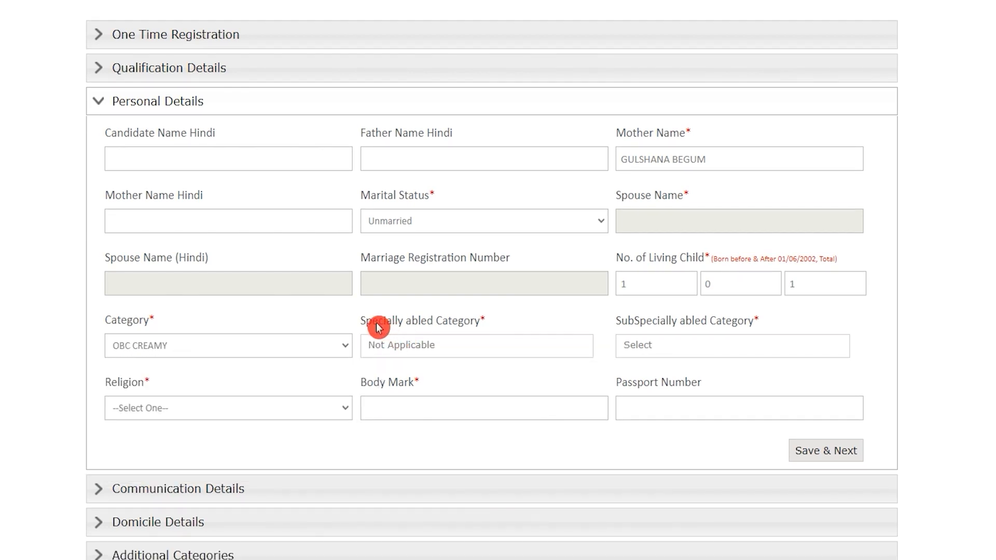
Check the Specially abled and SubSpecially abled Category fields for the OBC CREAMY category
{"action": "left_click_drag", "start_coordinate": [378, 327], "coordinate": [462, 327]}
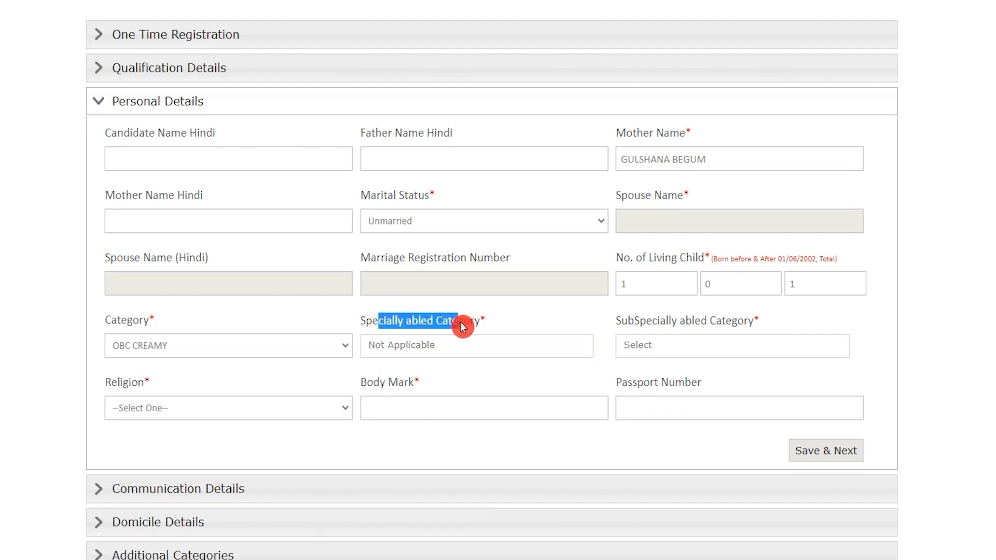
{"action": "left_click_drag", "start_coordinate": [629, 325], "coordinate": [745, 329]}
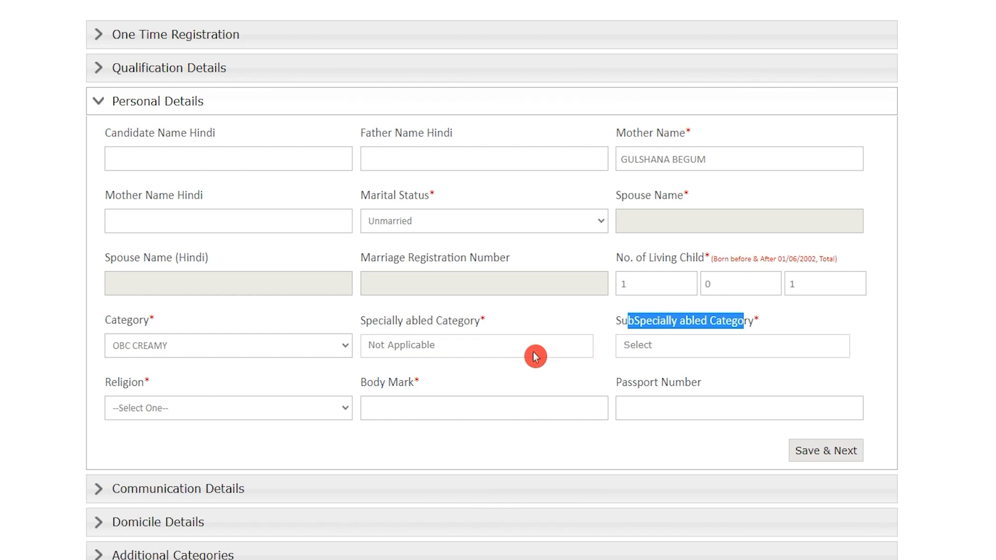
{"action": "left_click", "coordinate": [642, 324]}
{"action": "left_click_drag", "start_coordinate": [639, 324], "coordinate": [731, 324]}
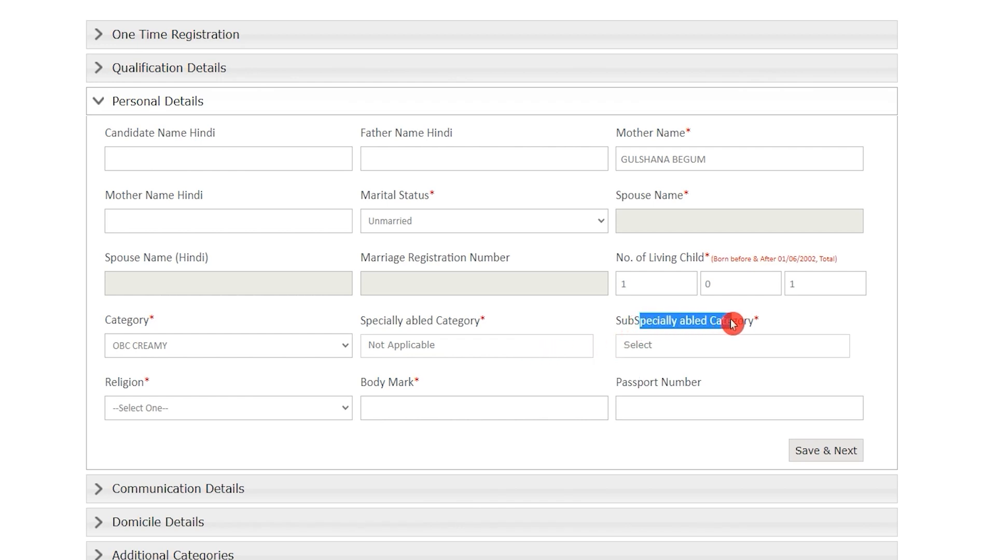
{"action": "left_click", "coordinate": [691, 345]}
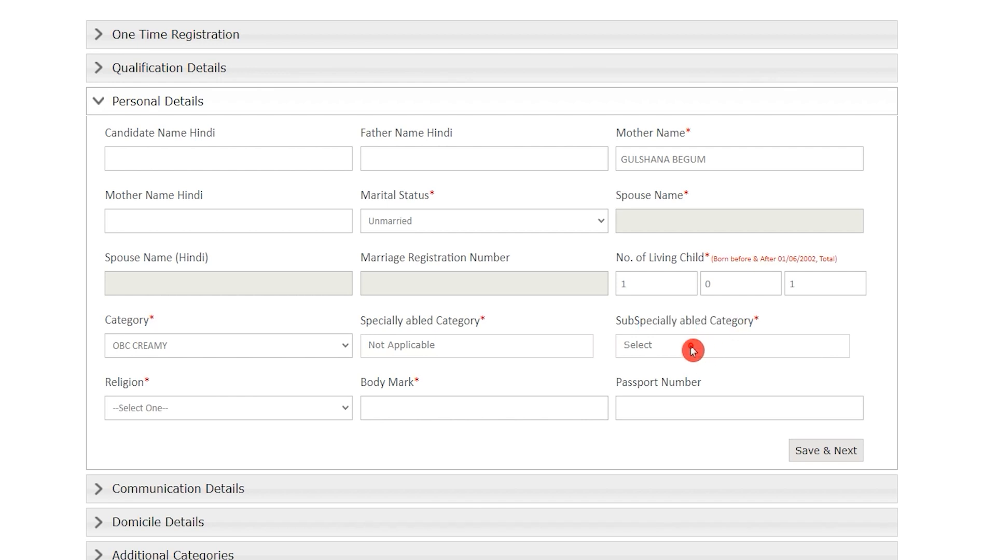
Set religion to MUSLIM, enter body mark Neck, and save the personal details
{"action": "left_click", "coordinate": [315, 414]}
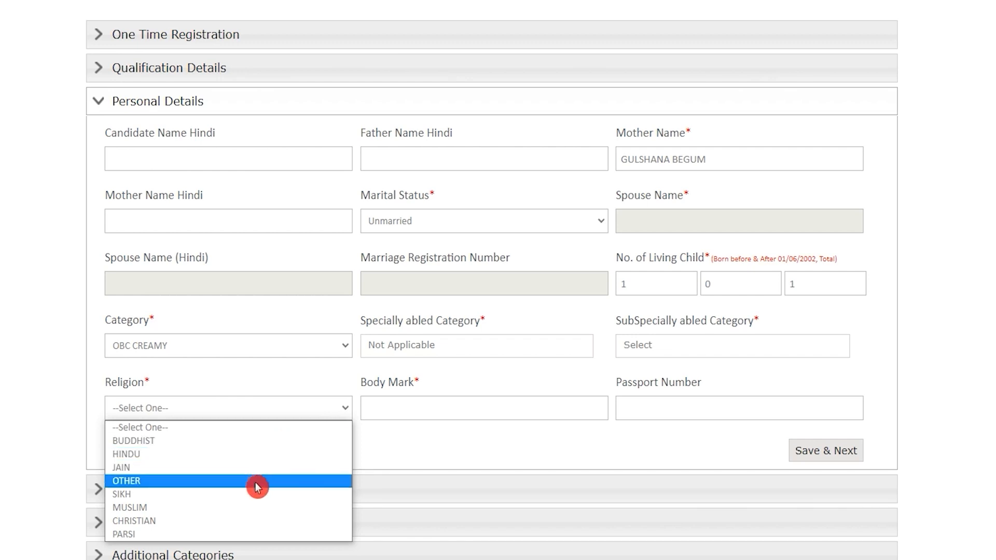
{"action": "left_click", "coordinate": [249, 508]}
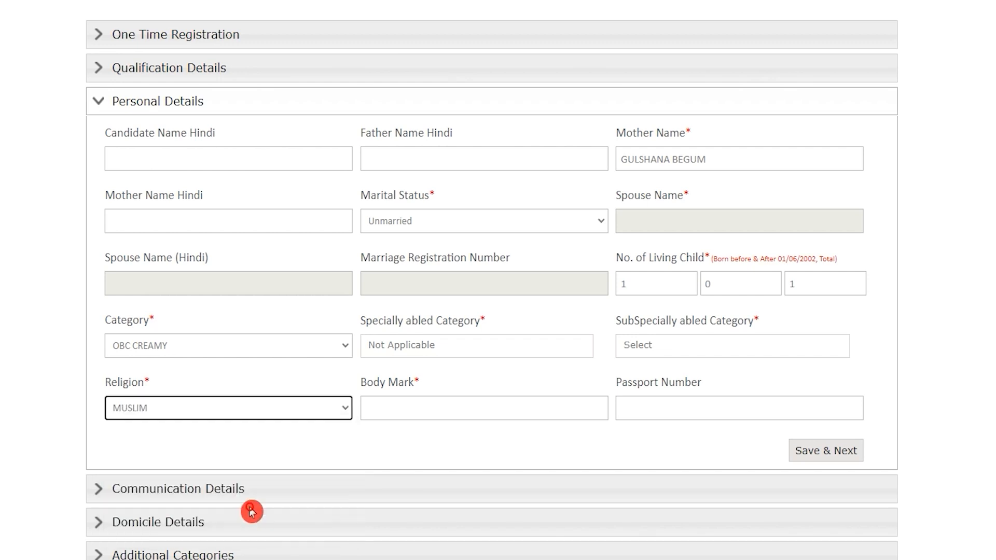
{"action": "left_click", "coordinate": [406, 406]}
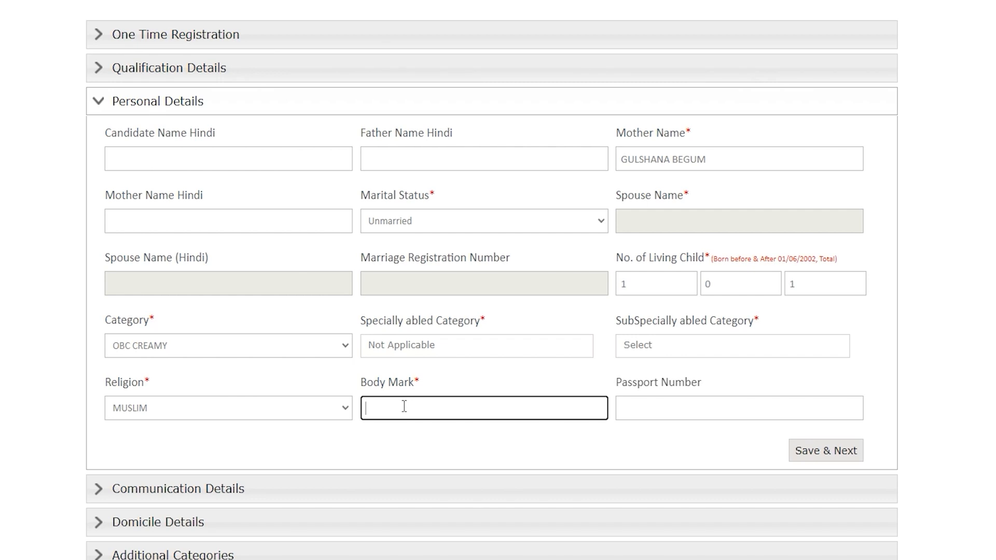
{"action": "key", "text": "Tab"}
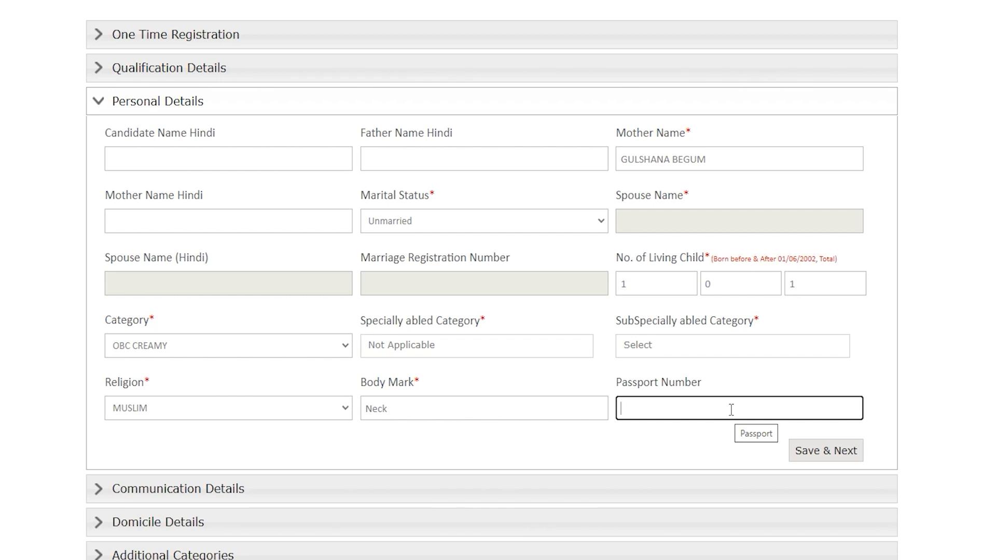
{"action": "left_click", "coordinate": [705, 443]}
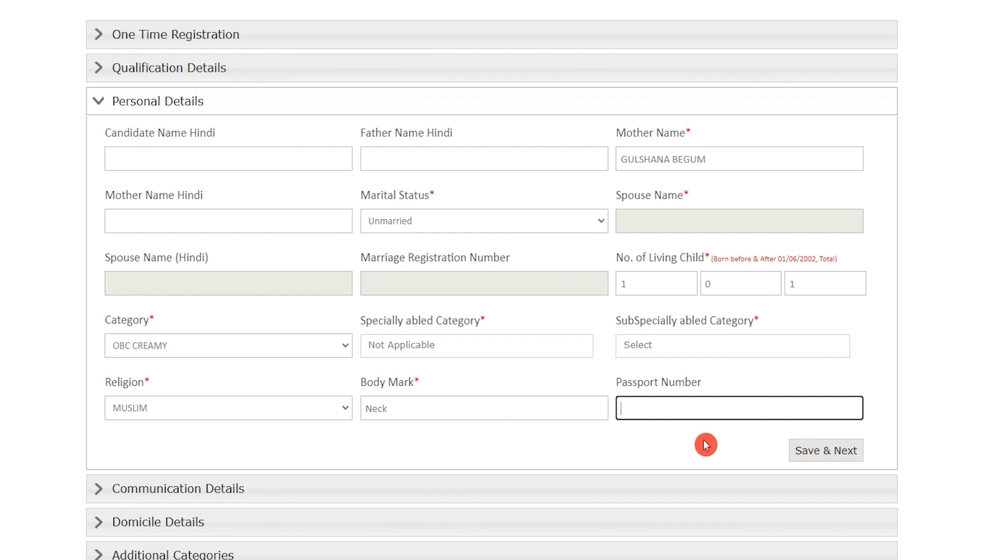
{"action": "left_click", "coordinate": [841, 458]}
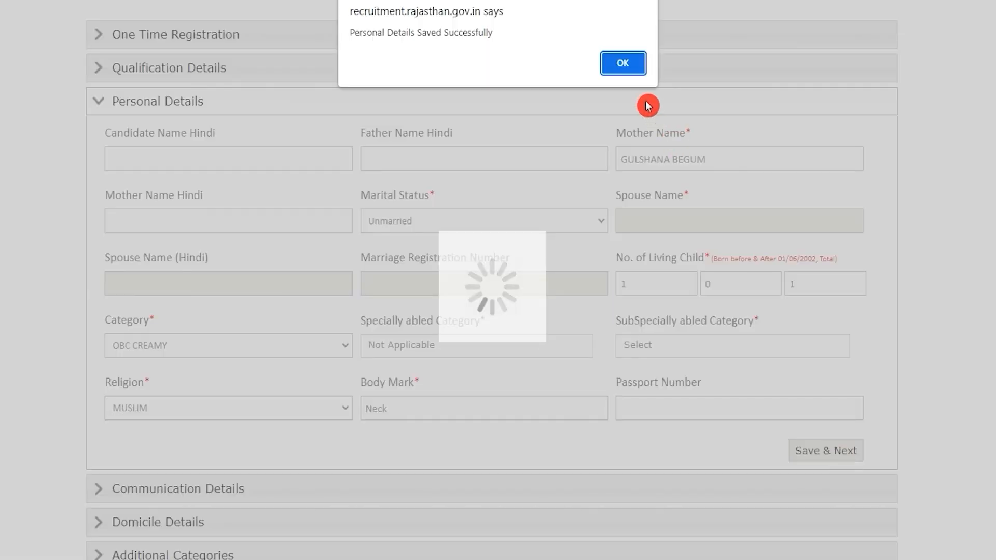
Acknowledge the Personal Details saved alert and open the Communication Details section
{"action": "left_click", "coordinate": [623, 63]}
{"action": "scroll", "coordinate": [402, 389], "scroll_direction": "down", "scroll_amount": 2}
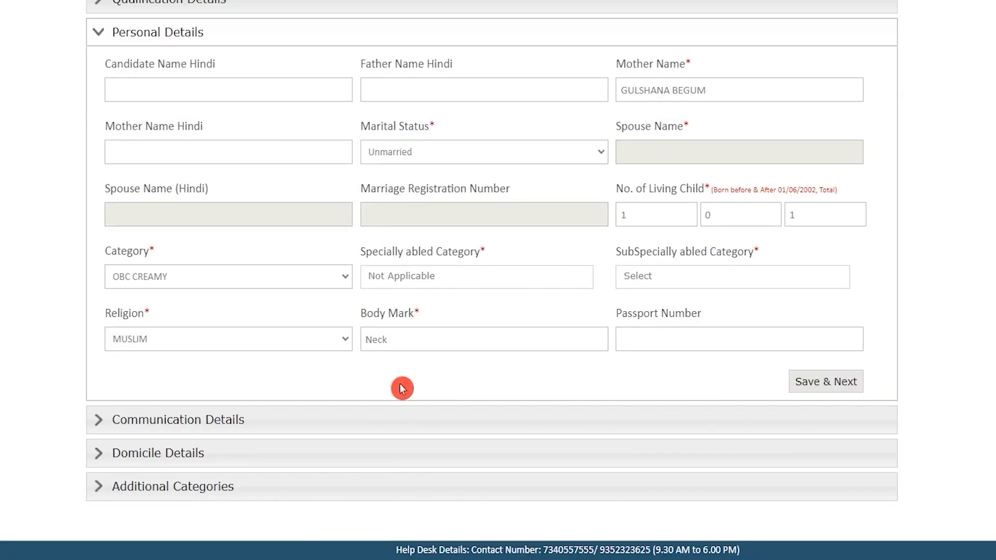
{"action": "left_click", "coordinate": [217, 420]}
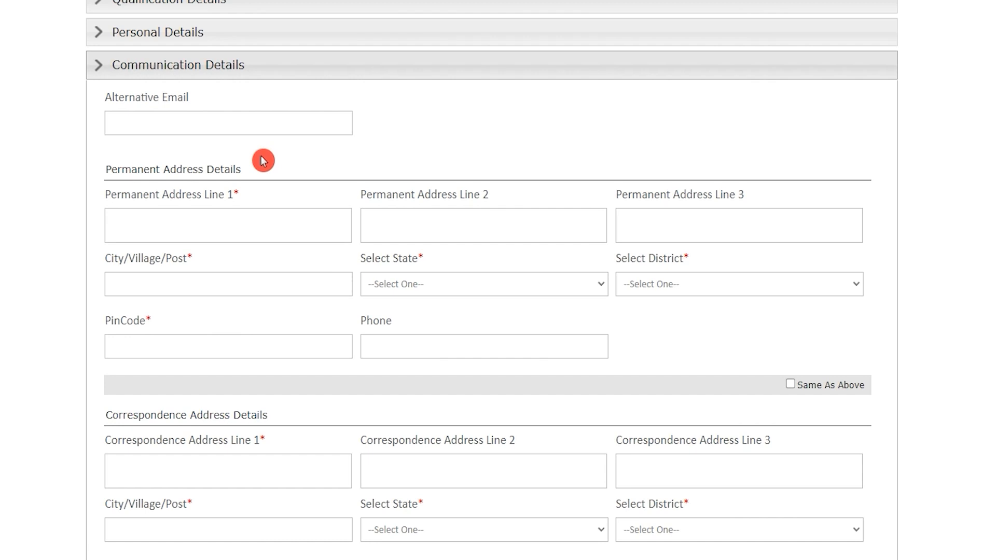
Review the alternative email, Permanent Address and Correspondence Address fields
{"action": "left_click", "coordinate": [259, 121]}
{"action": "left_click", "coordinate": [410, 127]}
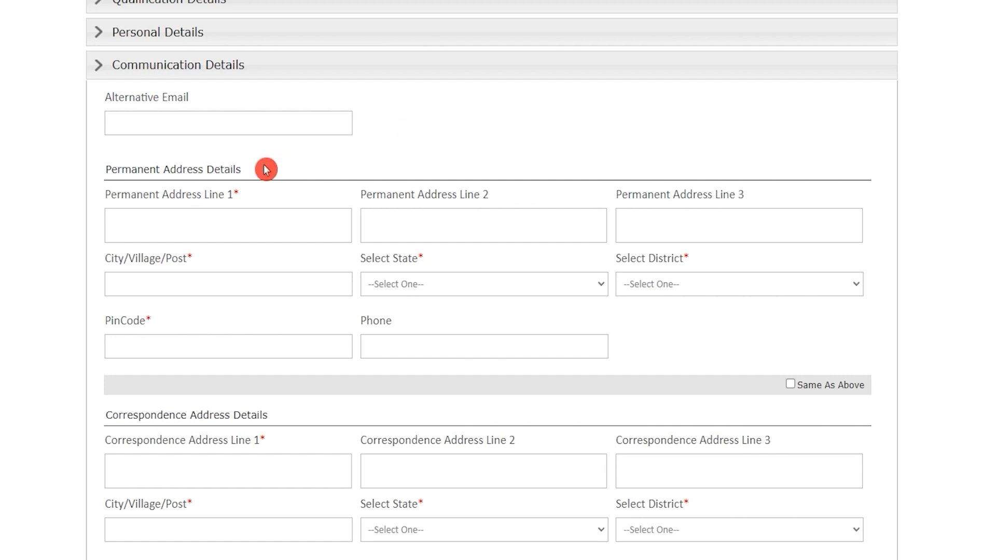
{"action": "left_click_drag", "start_coordinate": [122, 169], "coordinate": [213, 167]}
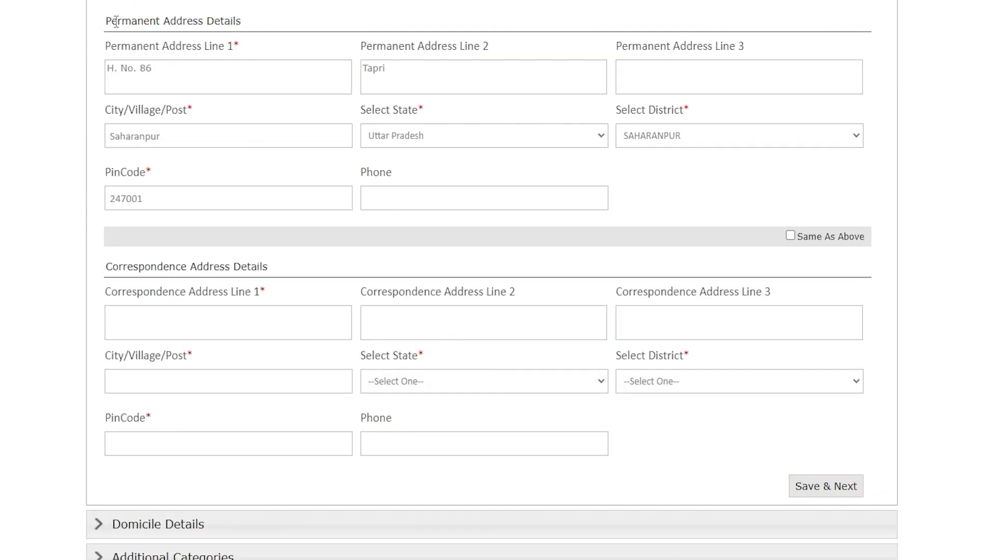
{"action": "left_click_drag", "start_coordinate": [115, 21], "coordinate": [230, 16]}
{"action": "left_click_drag", "start_coordinate": [118, 266], "coordinate": [253, 261]}
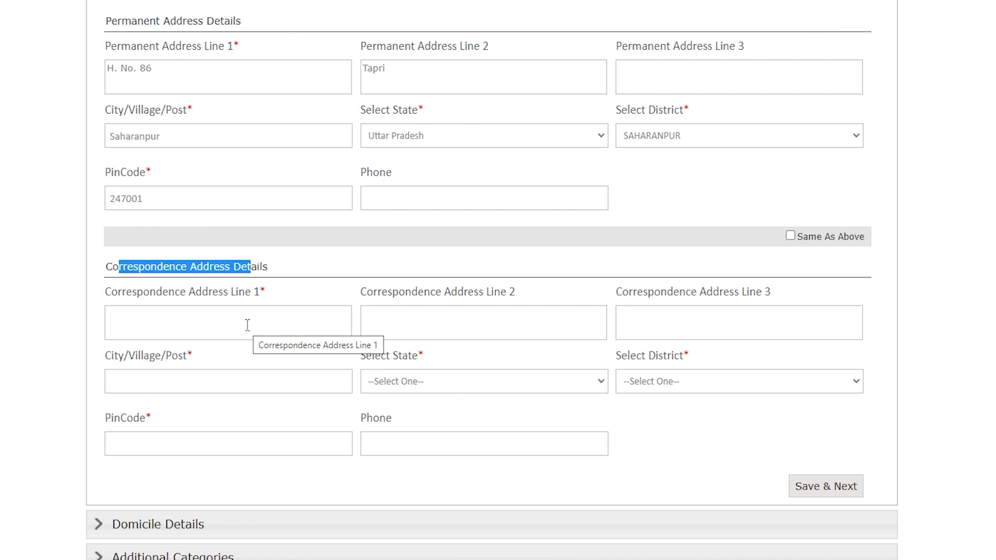
Copy the permanent address into the correspondence address, save, and confirm the success alert
{"action": "left_click", "coordinate": [791, 238]}
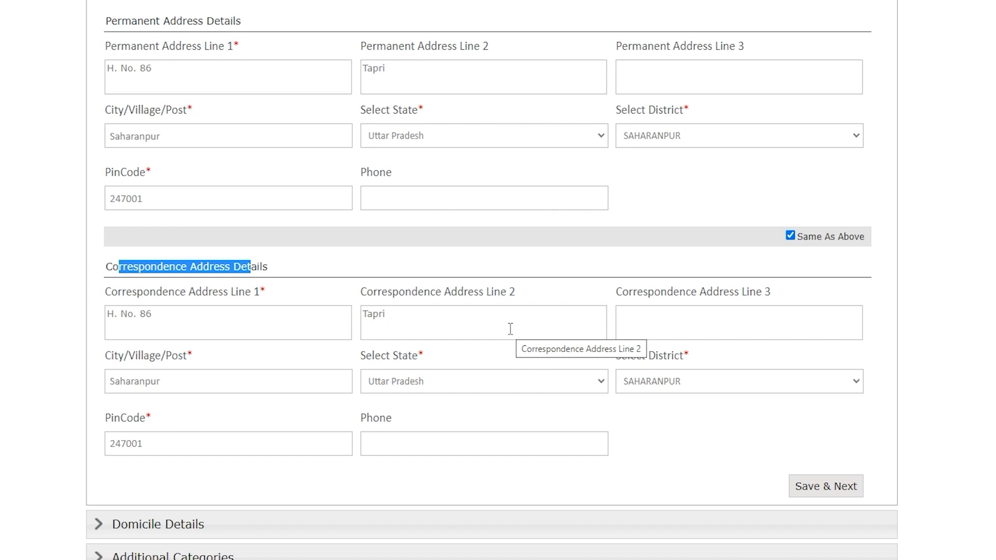
{"action": "left_click", "coordinate": [817, 493]}
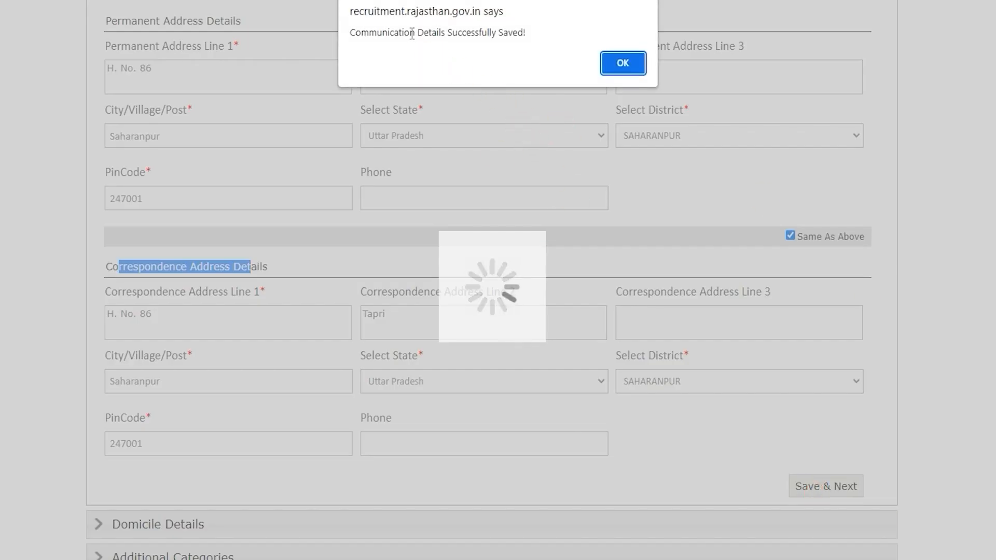
{"action": "left_click", "coordinate": [625, 66]}
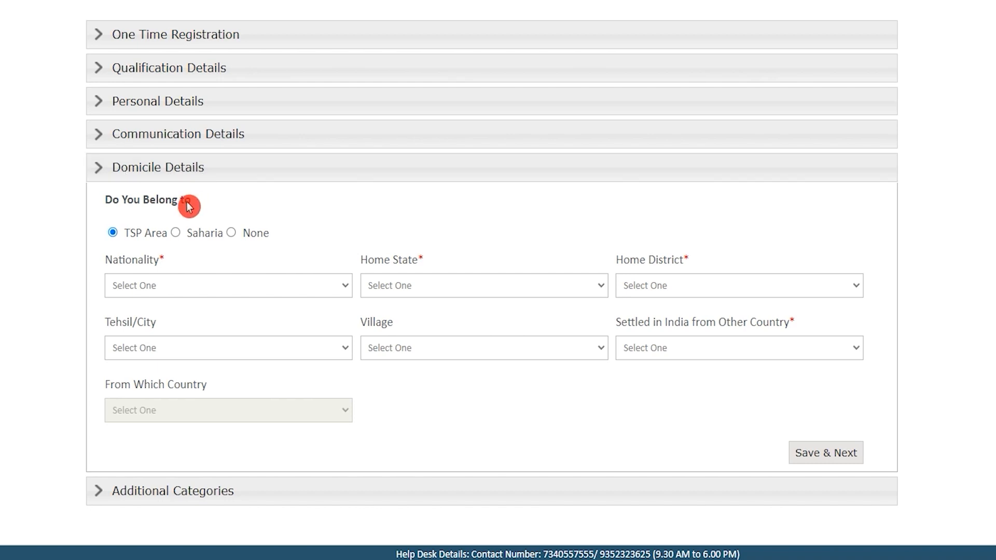
Initially mark TSP Area, Indian nationality and Rajasthan as home state
{"action": "left_click_drag", "start_coordinate": [123, 202], "coordinate": [165, 203]}
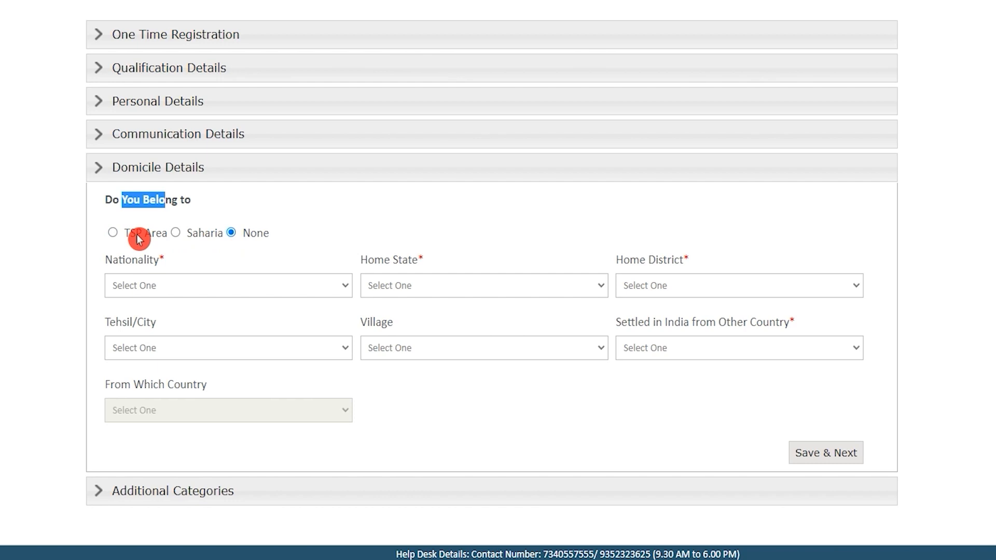
{"action": "left_click", "coordinate": [114, 235]}
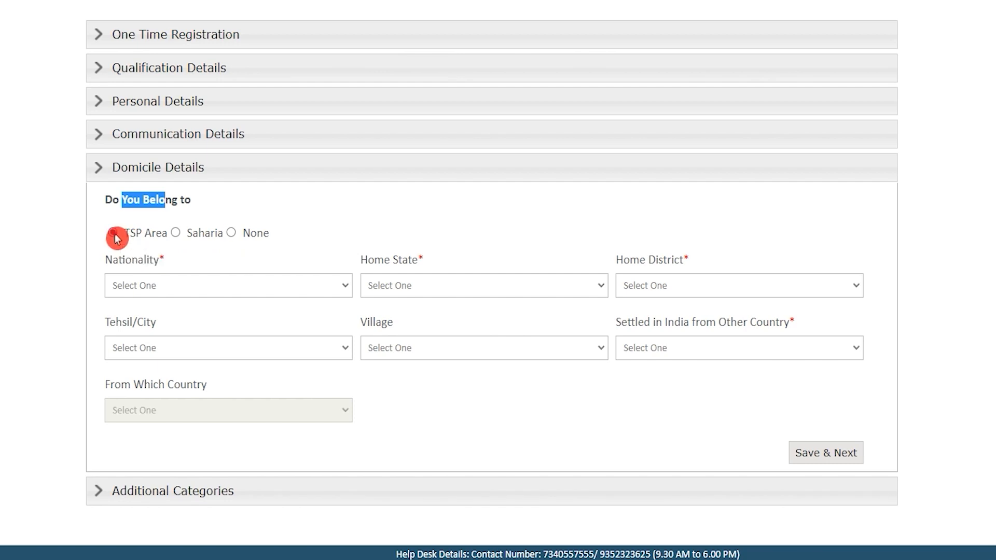
{"action": "left_click", "coordinate": [200, 289]}
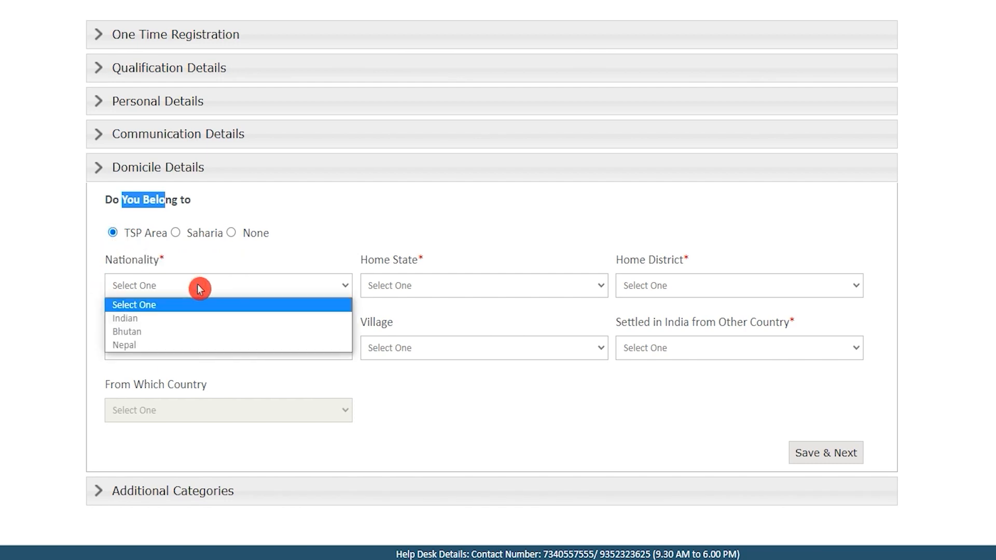
{"action": "left_click", "coordinate": [171, 319]}
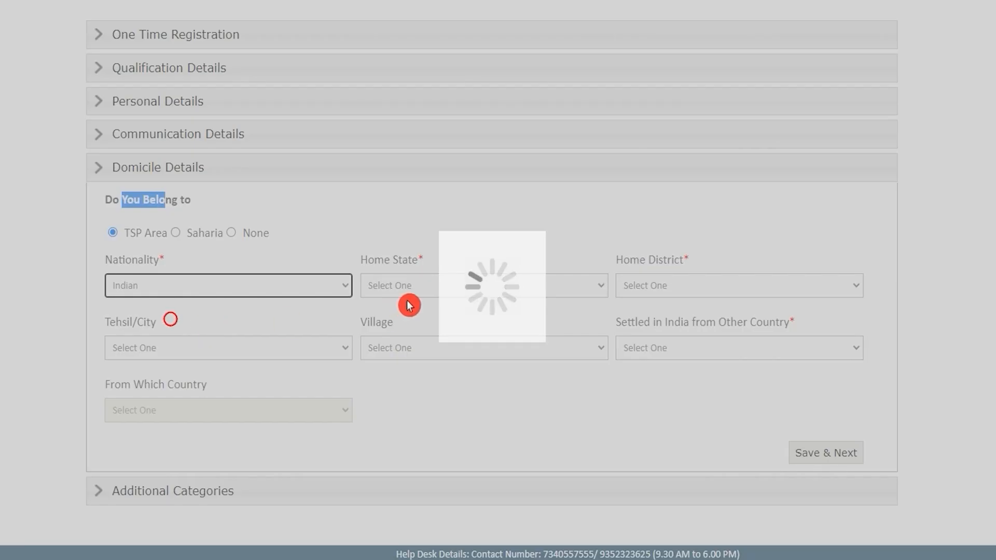
{"action": "left_click", "coordinate": [429, 295]}
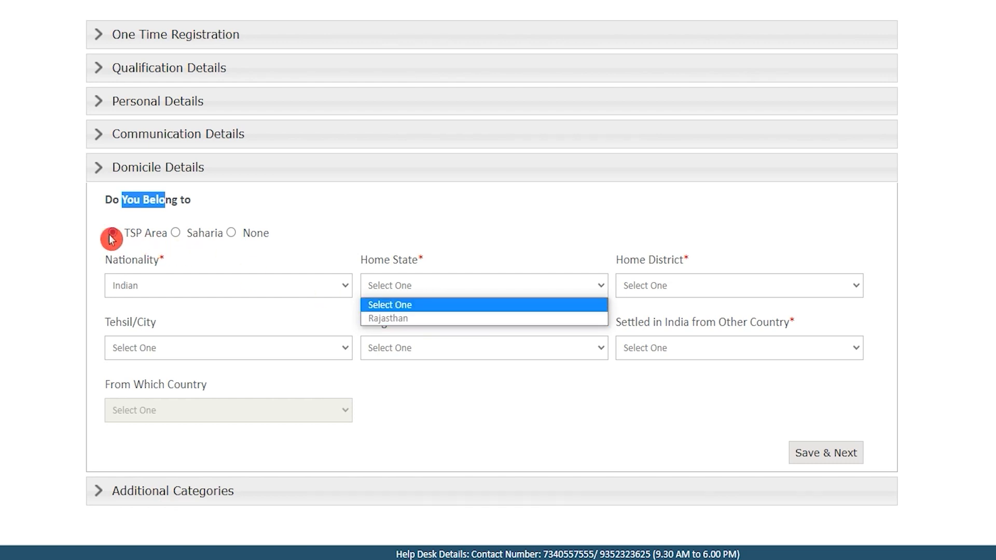
{"action": "left_click", "coordinate": [414, 319]}
{"action": "left_click", "coordinate": [415, 296]}
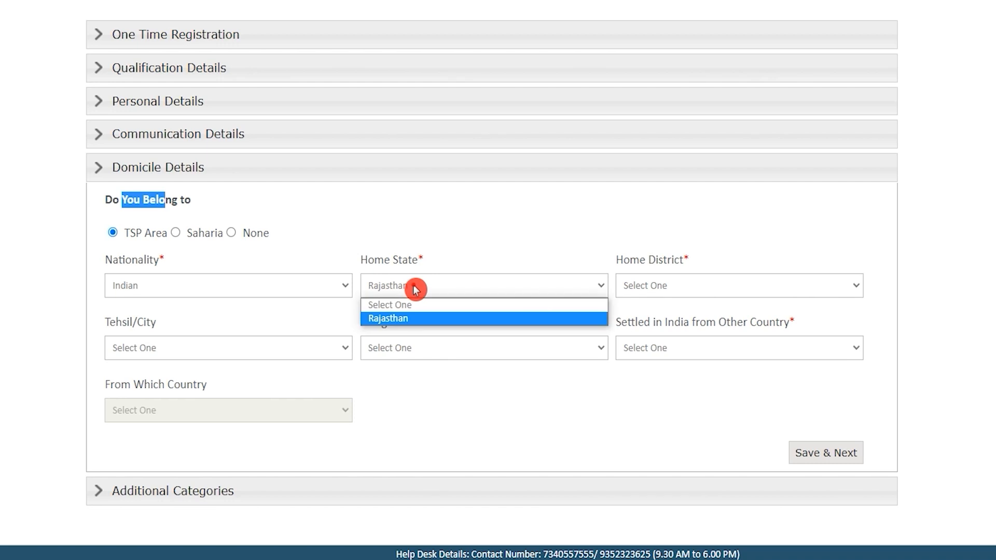
{"action": "left_click", "coordinate": [415, 318]}
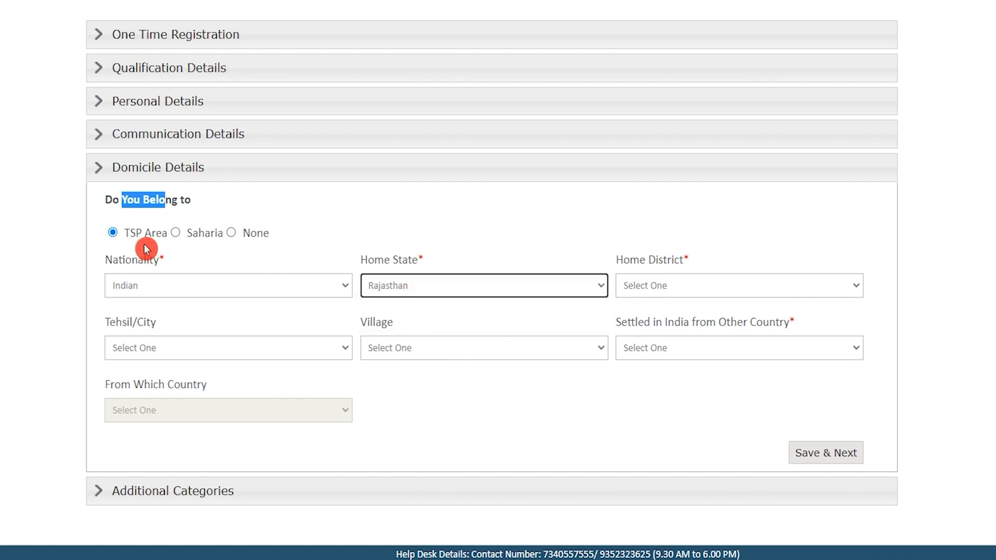
Switch the area category to None, keep Indian, and set Uttar Pradesh with district SAHARANPUR
{"action": "left_click", "coordinate": [234, 236]}
{"action": "left_click", "coordinate": [289, 283]}
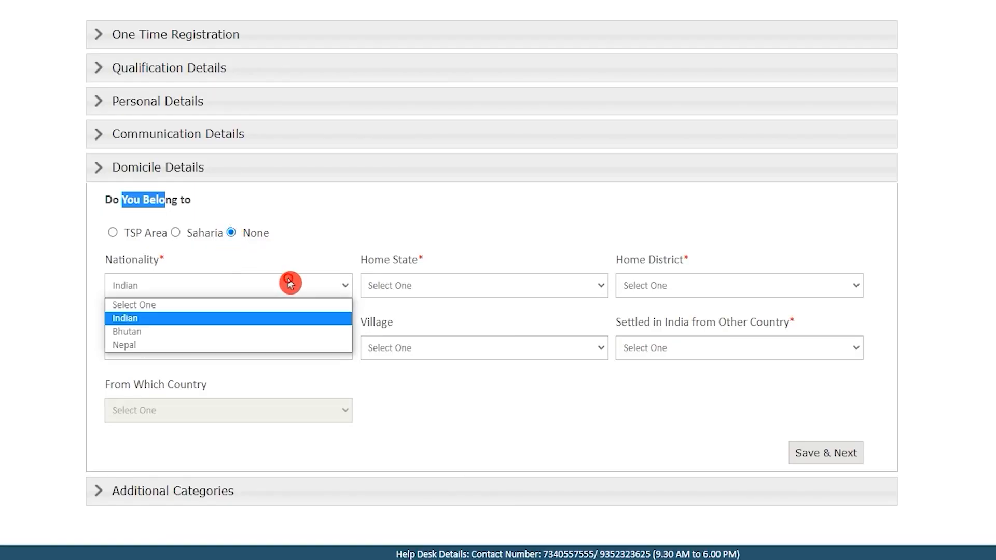
{"action": "left_click", "coordinate": [221, 318]}
{"action": "left_click", "coordinate": [390, 286]}
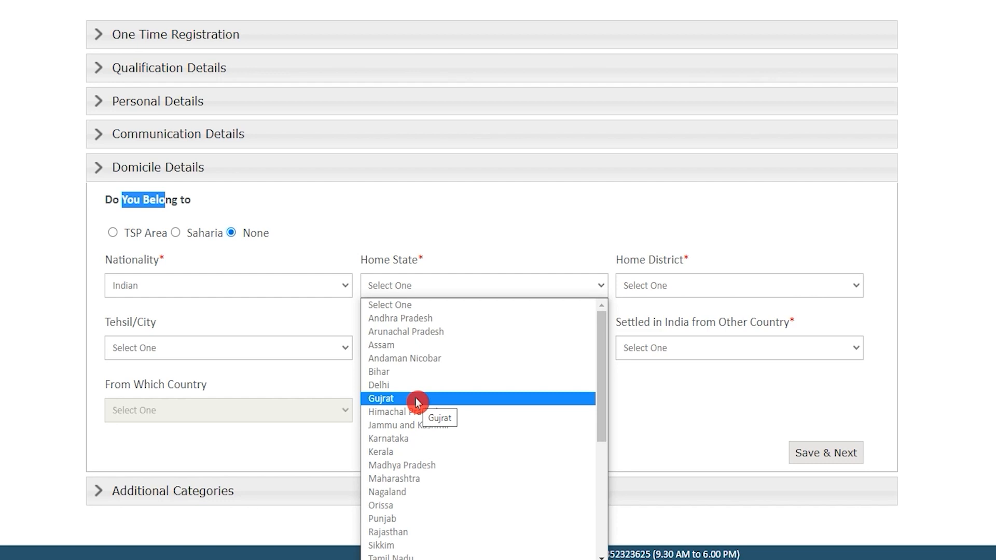
{"action": "scroll", "coordinate": [416, 402], "scroll_direction": "down", "scroll_amount": 5}
{"action": "key", "text": "u"}
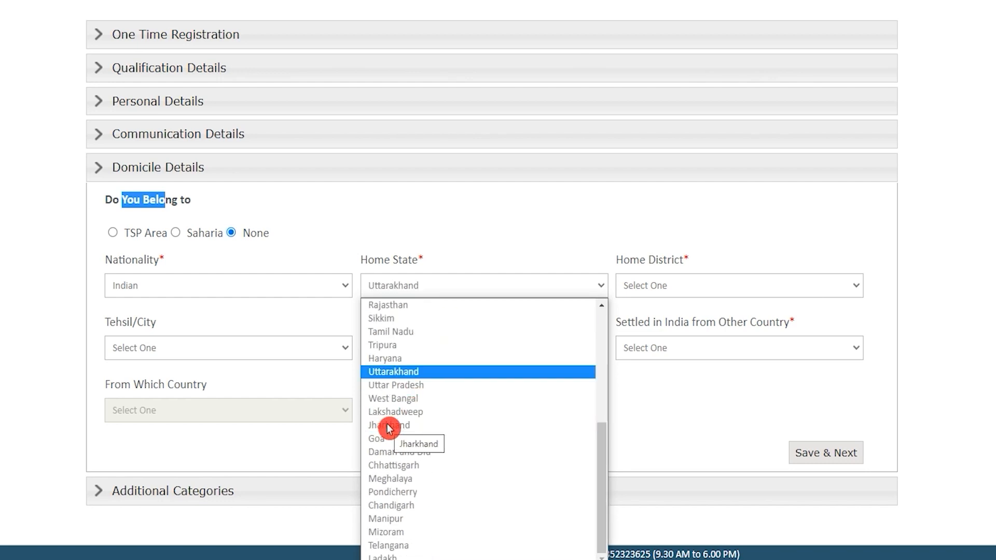
{"action": "left_click", "coordinate": [395, 386]}
{"action": "left_click", "coordinate": [719, 287]}
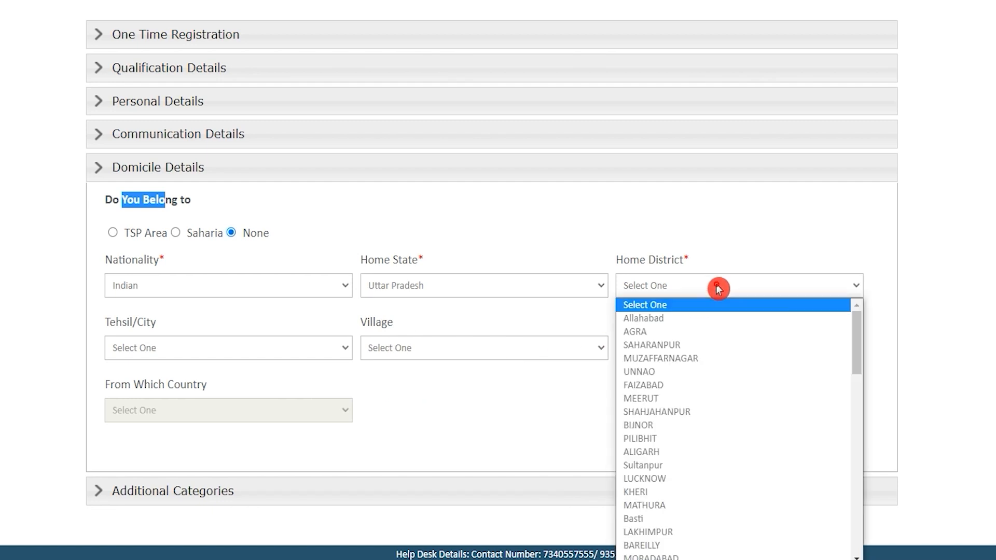
{"action": "key", "text": "s"}
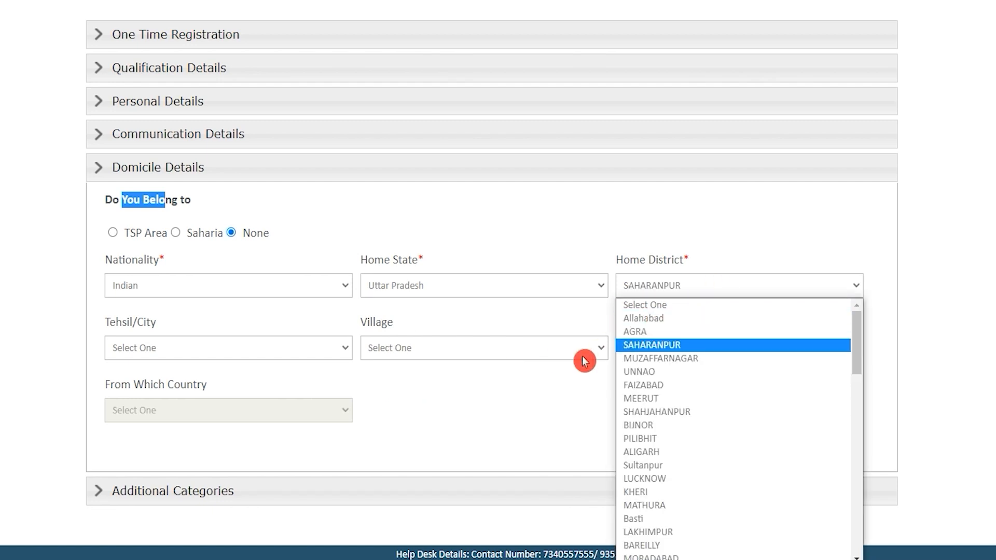
{"action": "key", "text": "Return"}
{"action": "key", "text": "Tab"}
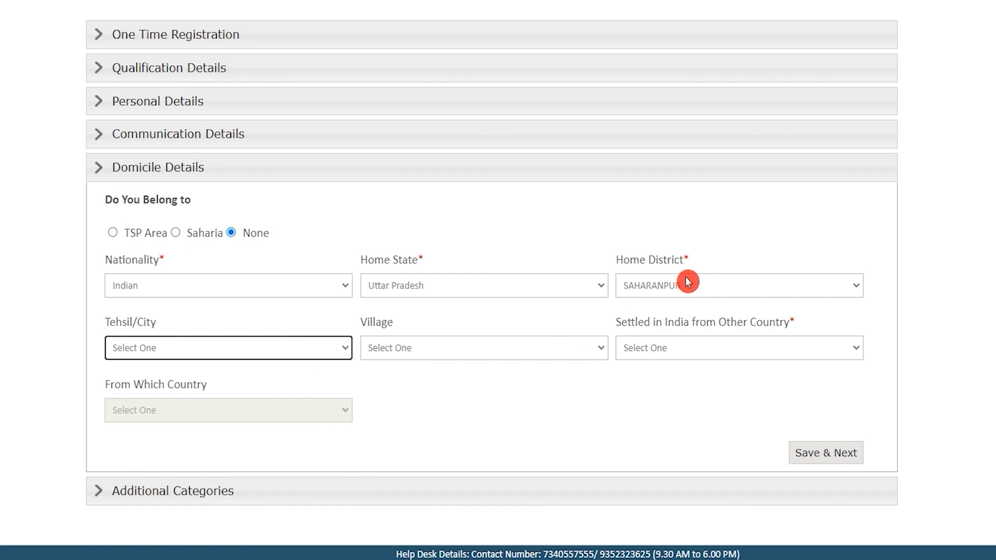
Leave Tehsil/City unset and try answers to the Settled in India from Other Country question
{"action": "left_click", "coordinate": [122, 326]}
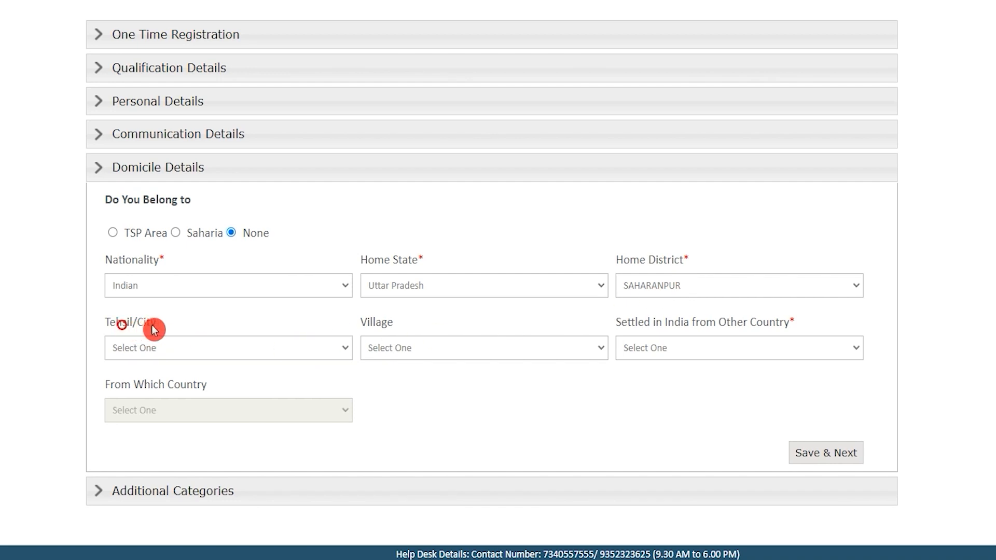
{"action": "left_click", "coordinate": [275, 358]}
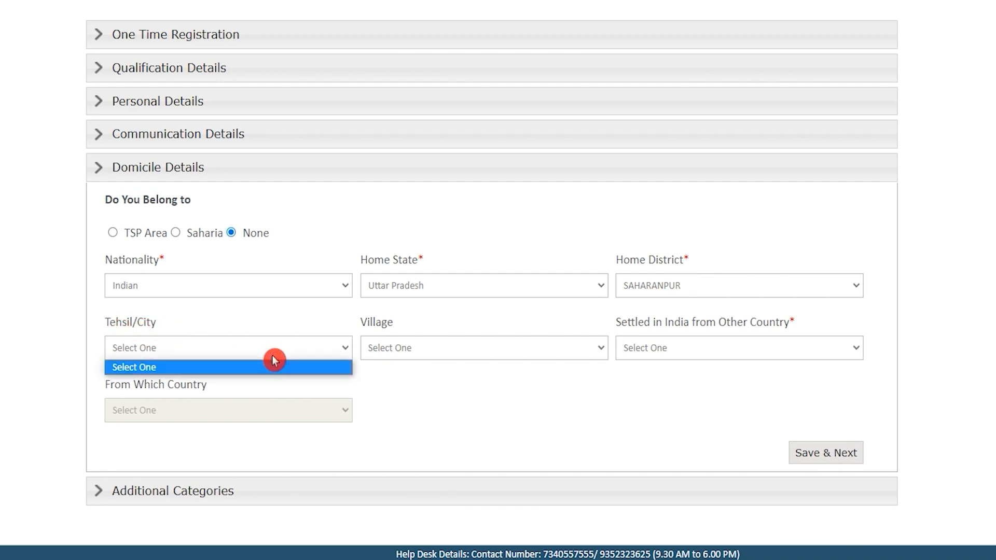
{"action": "left_click", "coordinate": [273, 358]}
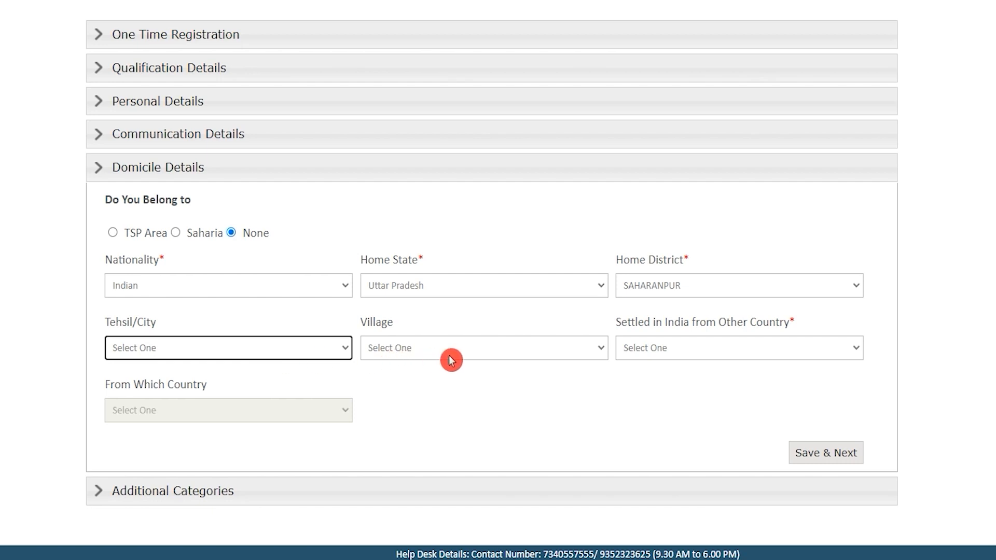
{"action": "left_click", "coordinate": [519, 407]}
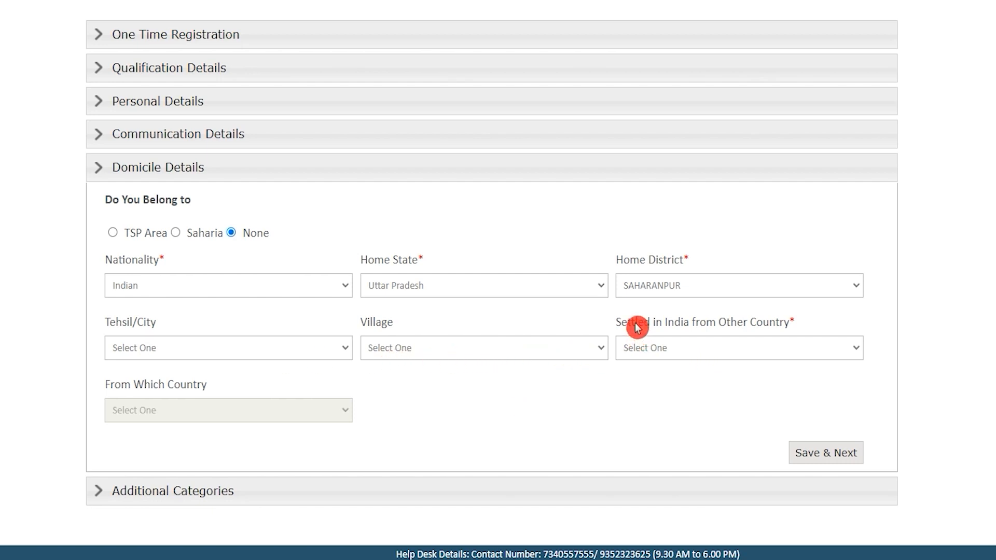
{"action": "left_click_drag", "start_coordinate": [637, 326], "coordinate": [778, 326]}
{"action": "left_click", "coordinate": [751, 352]}
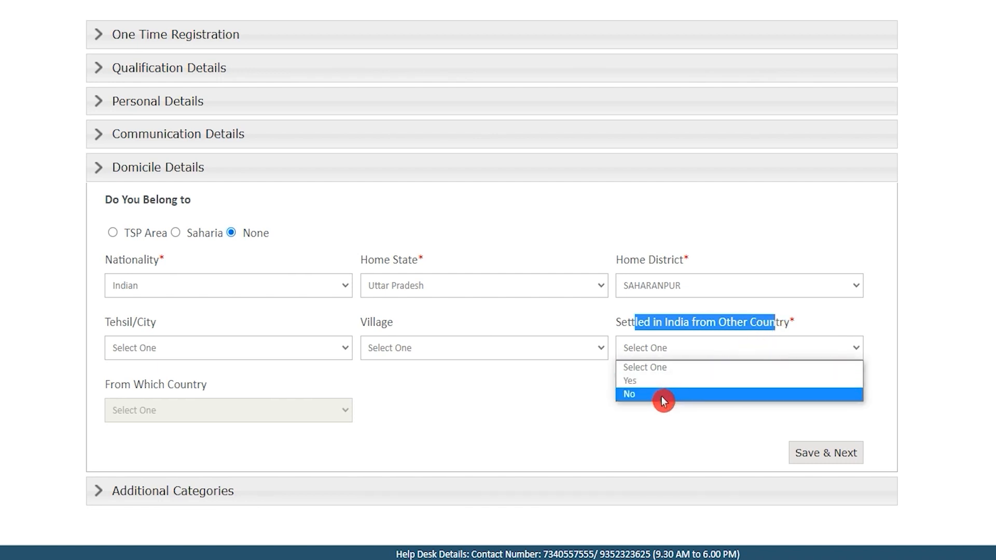
{"action": "left_click", "coordinate": [663, 400]}
{"action": "left_click", "coordinate": [667, 354]}
{"action": "left_click", "coordinate": [648, 381]}
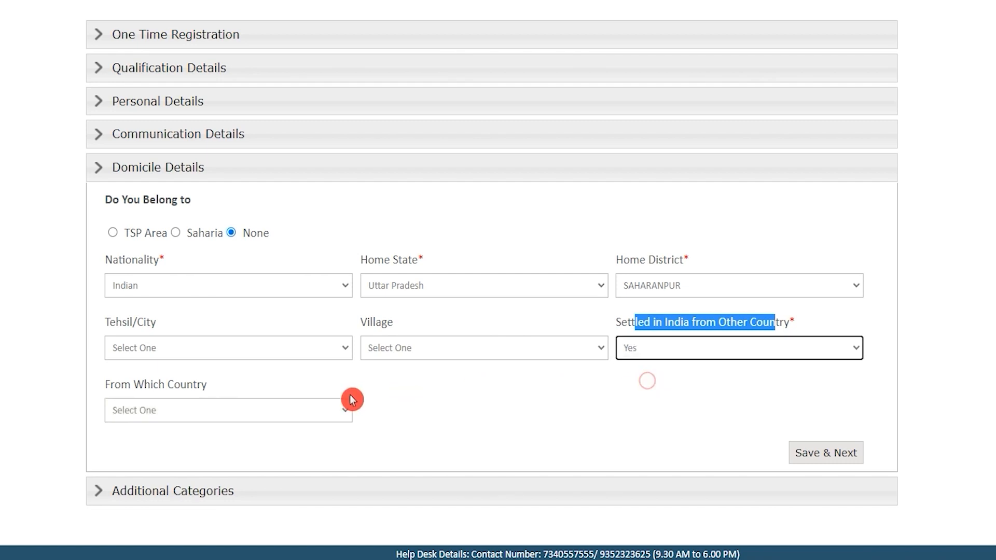
Set Settled in India from Other Country back to No and save the domicile details
{"action": "left_click", "coordinate": [235, 410]}
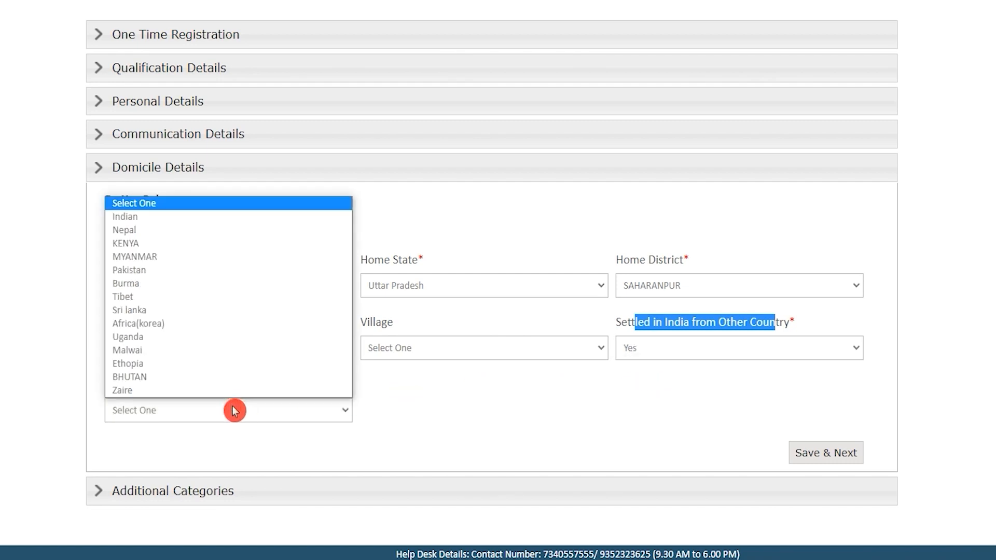
{"action": "left_click", "coordinate": [235, 411]}
{"action": "left_click", "coordinate": [659, 340]}
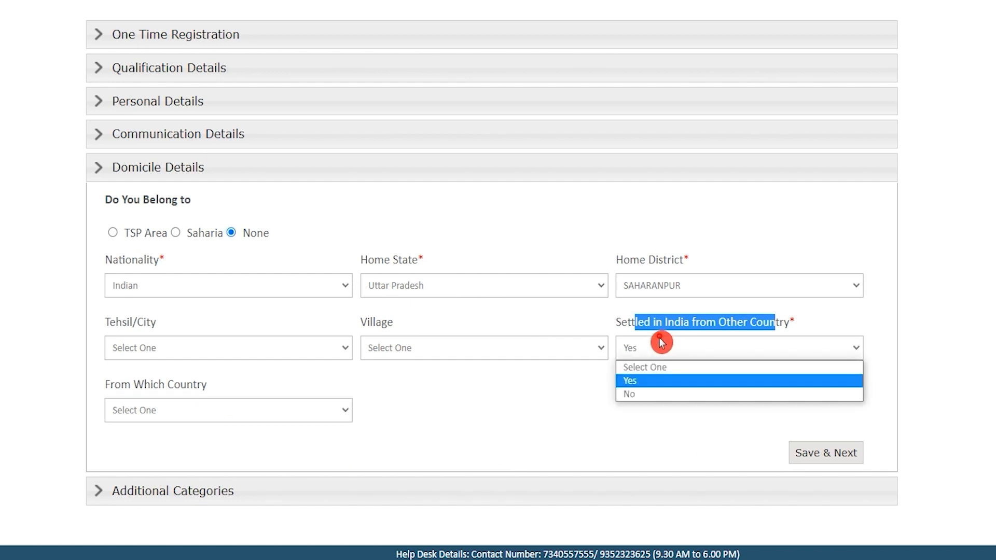
{"action": "left_click", "coordinate": [649, 393]}
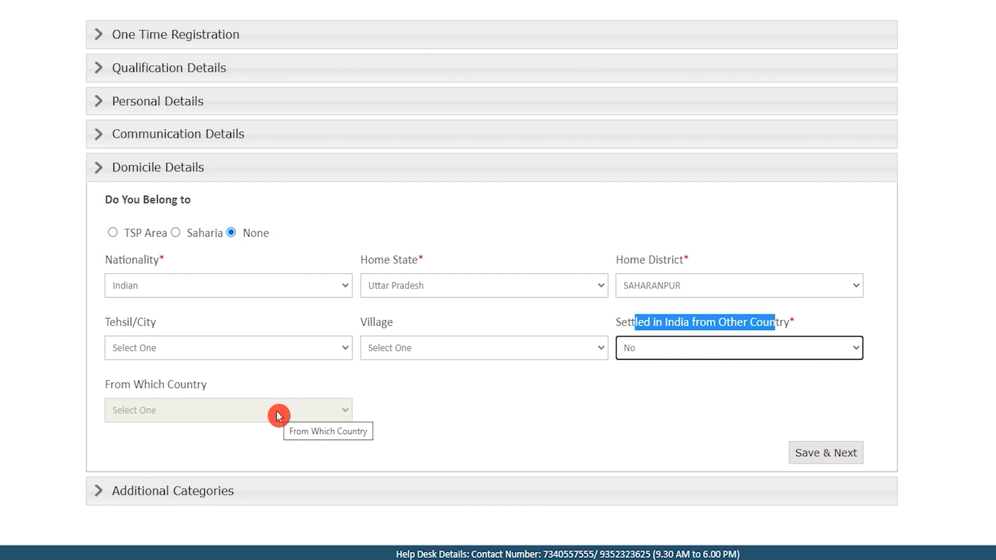
{"action": "left_click", "coordinate": [388, 415]}
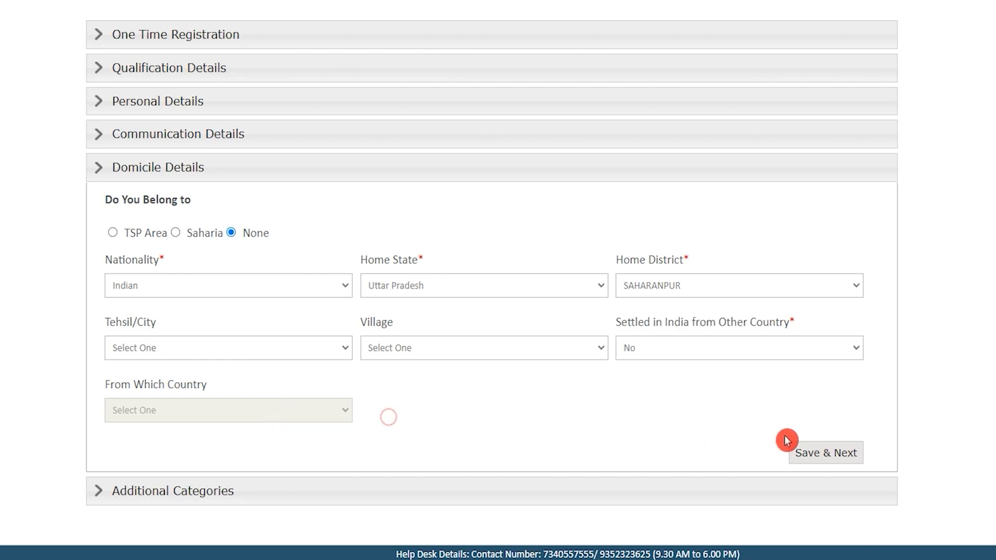
{"action": "left_click", "coordinate": [806, 454]}
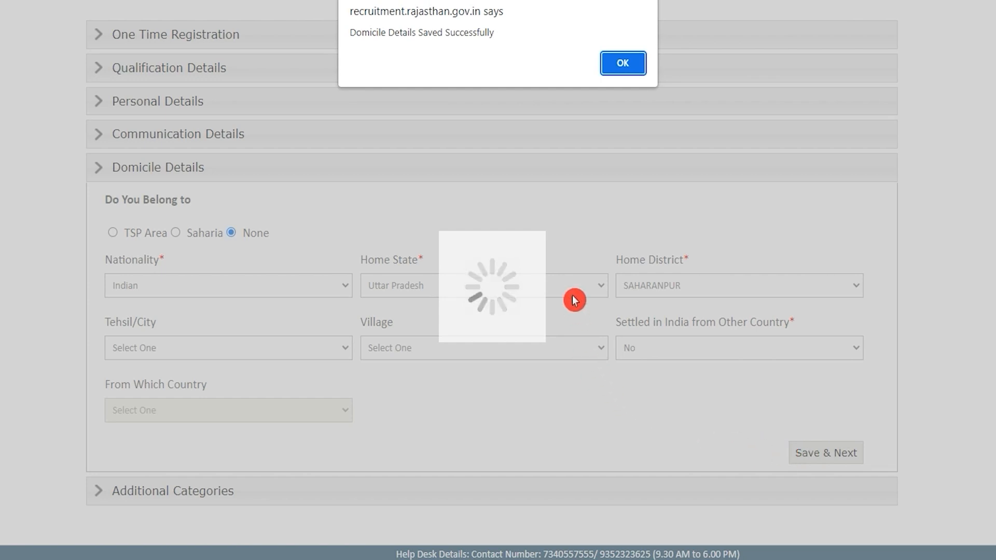
Dismiss the domicile-saved message and answer No to the Ex-Serviceman question
{"action": "left_click", "coordinate": [612, 64]}
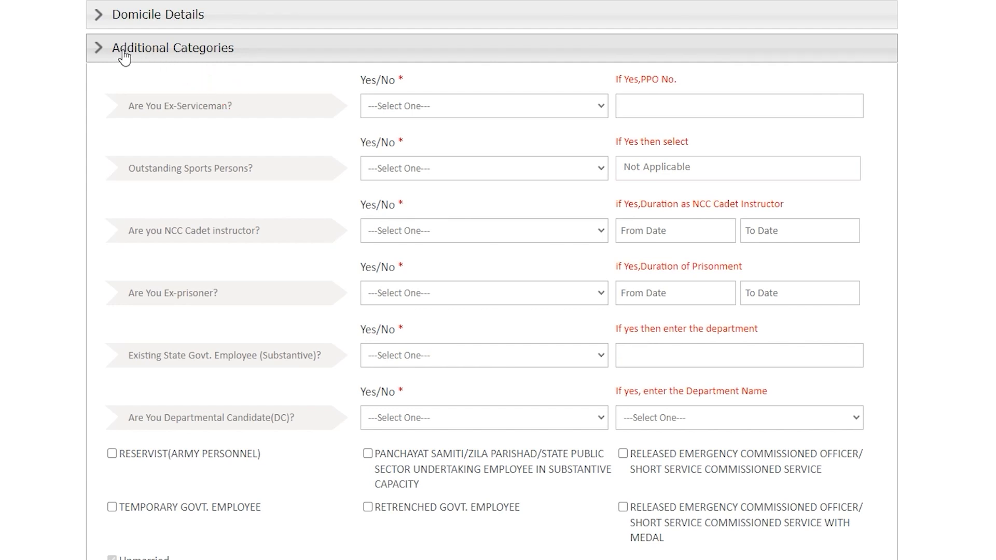
{"action": "left_click_drag", "start_coordinate": [119, 53], "coordinate": [224, 52]}
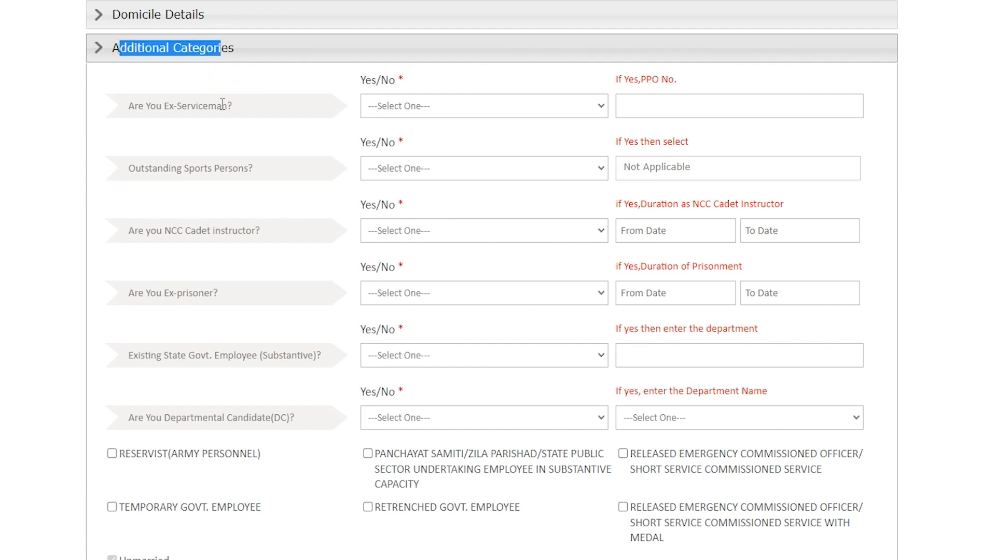
{"action": "left_click", "coordinate": [271, 210]}
{"action": "scroll", "coordinate": [271, 209], "scroll_direction": "down", "scroll_amount": 3}
{"action": "scroll", "coordinate": [191, 192], "scroll_direction": "up", "scroll_amount": 4}
{"action": "left_click_drag", "start_coordinate": [139, 190], "coordinate": [179, 191]}
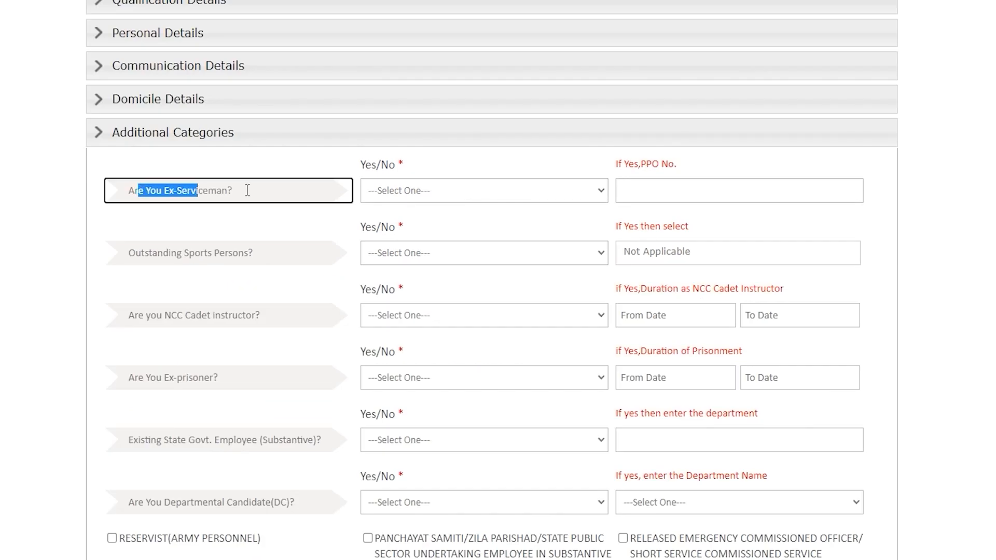
{"action": "left_click", "coordinate": [435, 190]}
{"action": "left_click", "coordinate": [424, 224]}
{"action": "left_click", "coordinate": [423, 192]}
{"action": "left_click", "coordinate": [404, 239]}
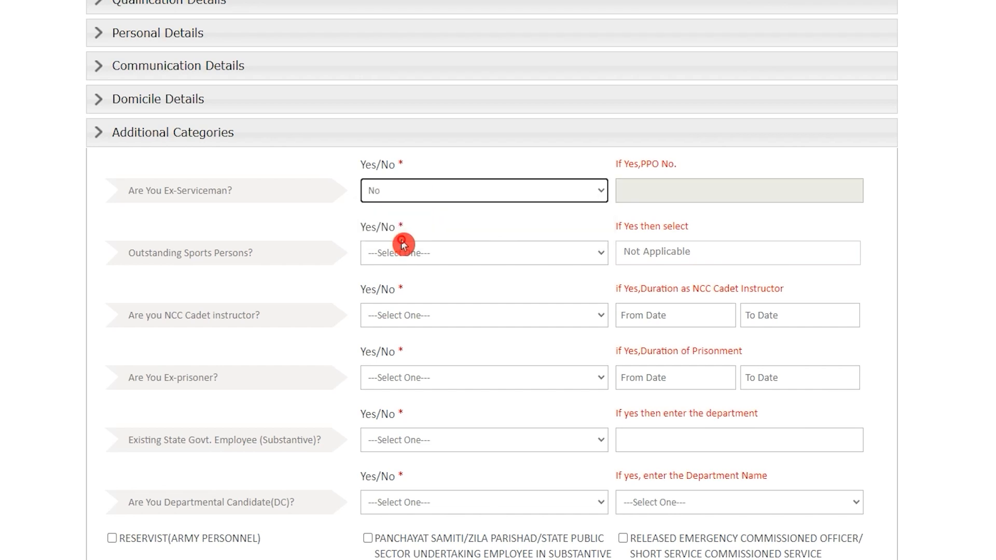
{"action": "left_click", "coordinate": [449, 195]}
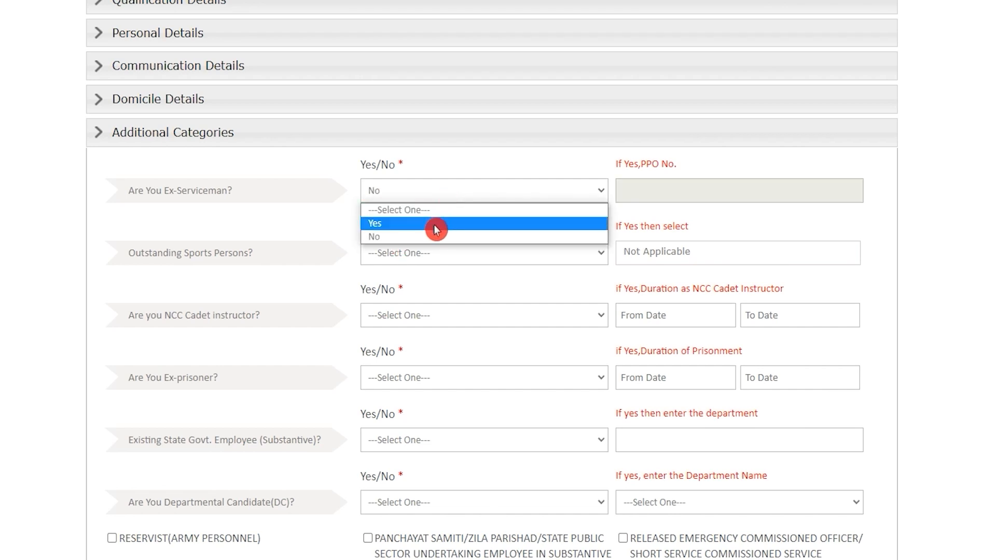
{"action": "left_click", "coordinate": [434, 224]}
{"action": "left_click", "coordinate": [655, 186]}
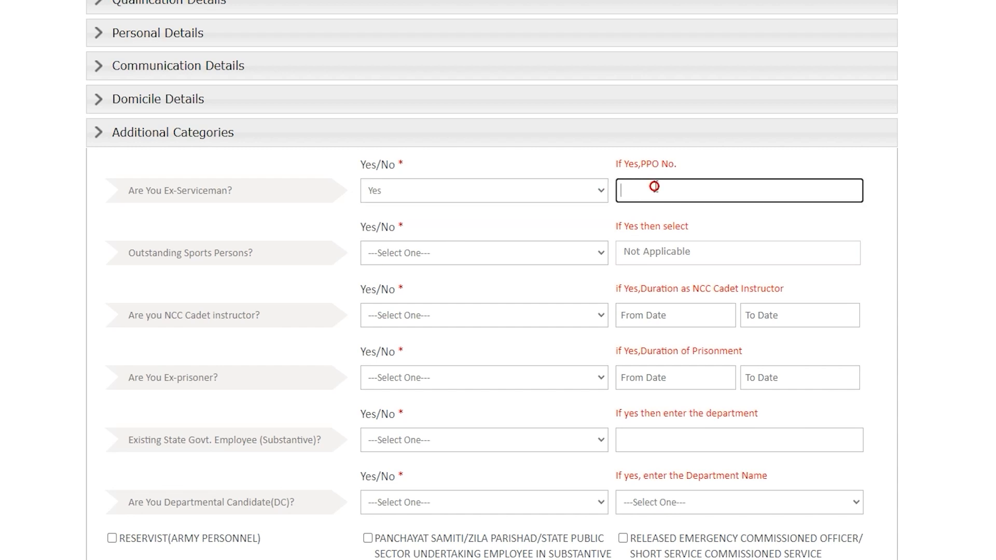
{"action": "left_click", "coordinate": [406, 193]}
{"action": "left_click", "coordinate": [400, 238]}
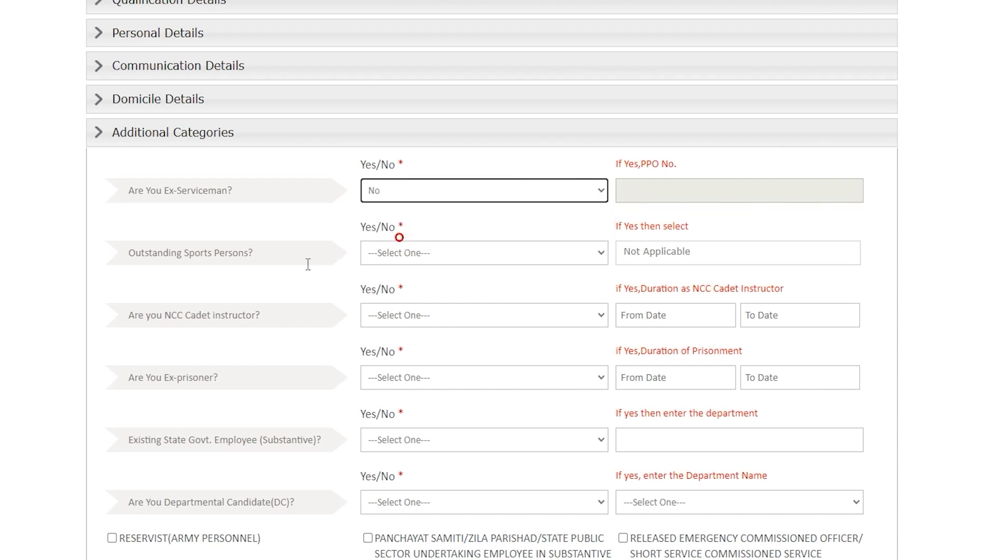
Answer No to the Outstanding Sports Persons question
{"action": "left_click_drag", "start_coordinate": [143, 255], "coordinate": [239, 253]}
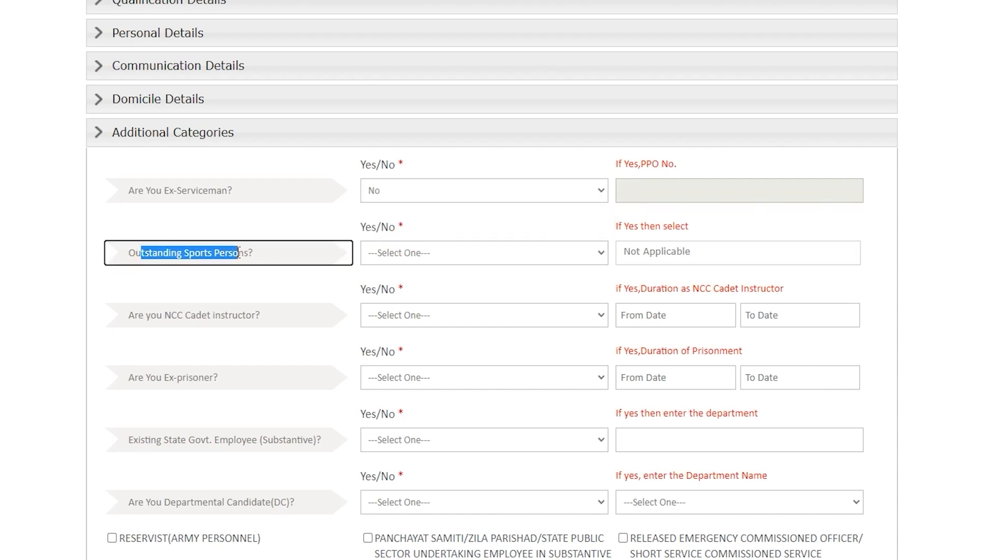
{"action": "left_click", "coordinate": [403, 254]}
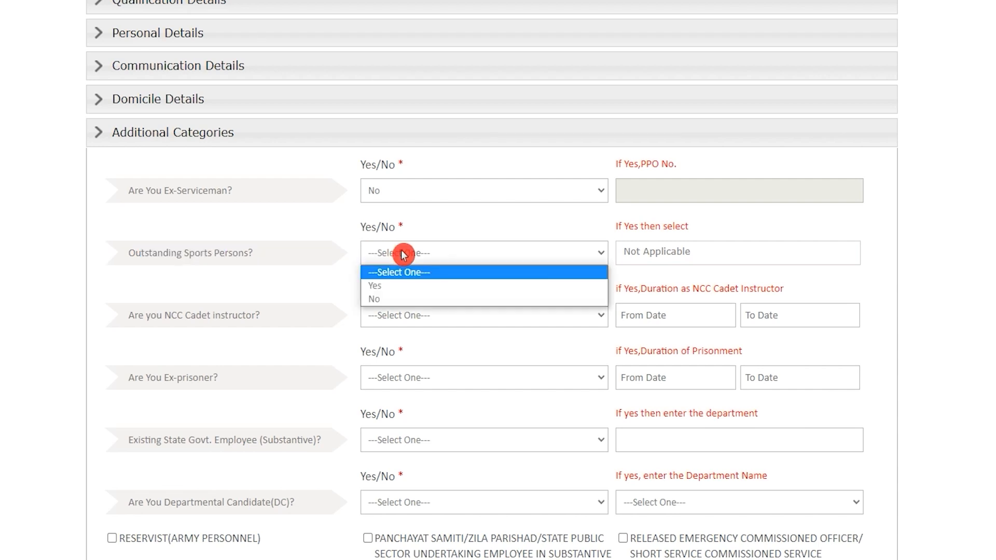
{"action": "left_click", "coordinate": [401, 286]}
{"action": "left_click", "coordinate": [680, 252]}
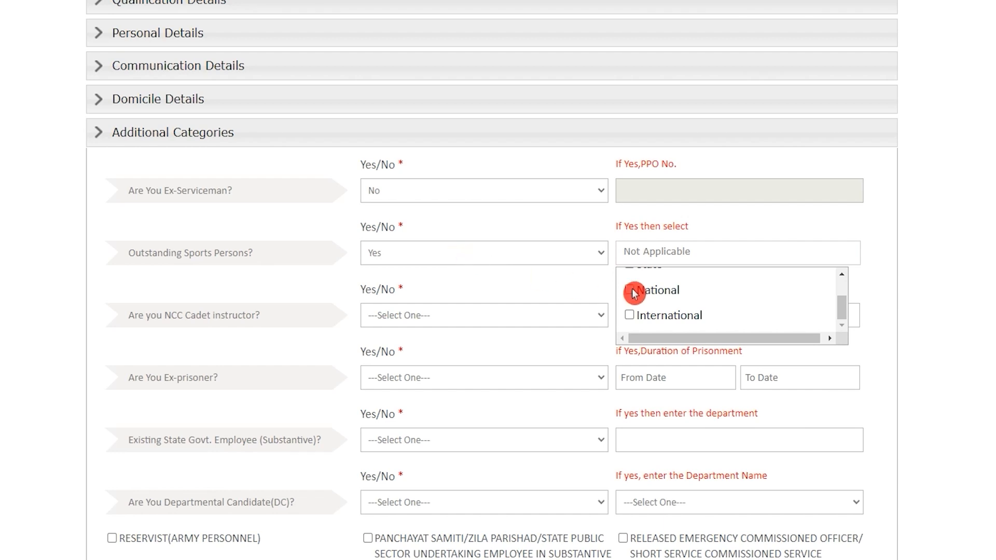
{"action": "scroll", "coordinate": [683, 305], "scroll_direction": "up", "scroll_amount": 2}
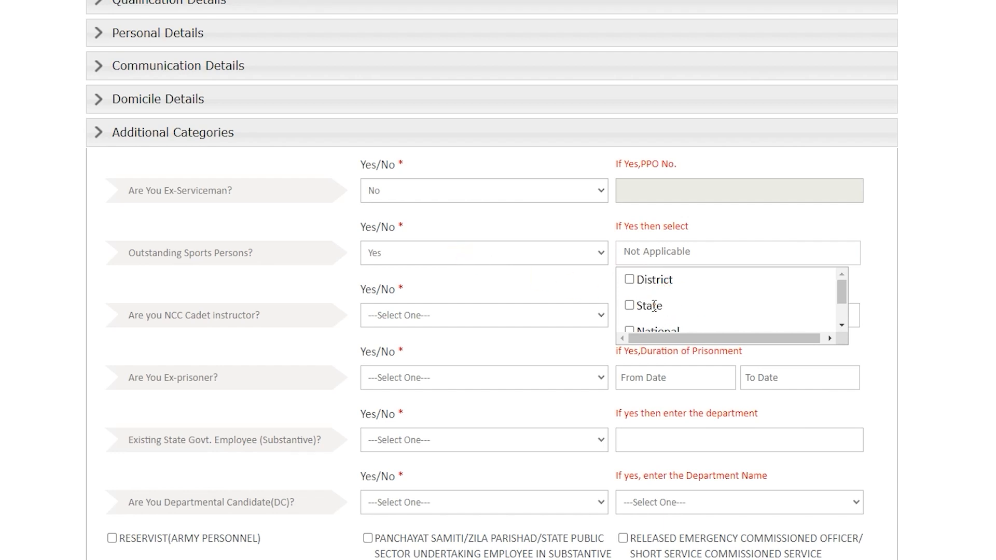
{"action": "scroll", "coordinate": [669, 296], "scroll_direction": "down", "scroll_amount": 2}
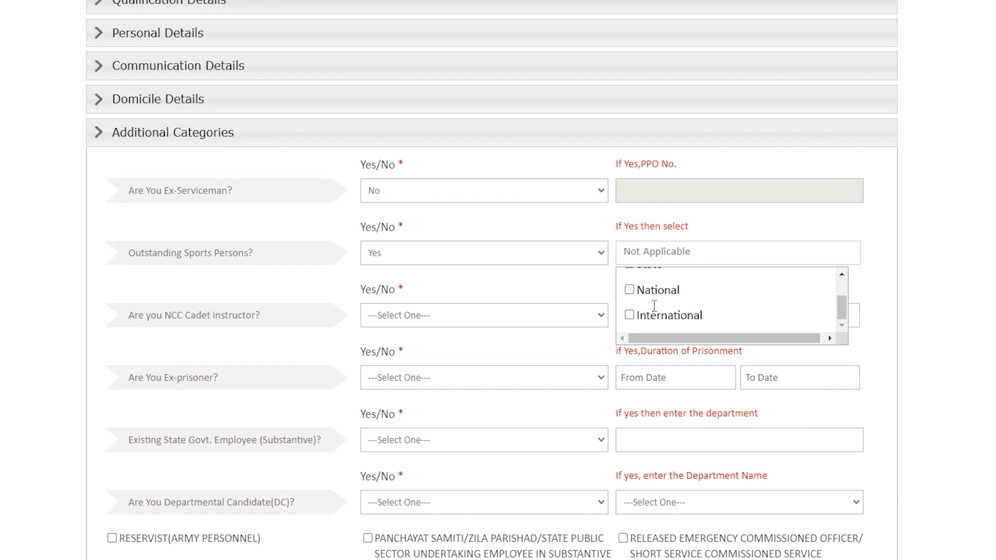
{"action": "left_click", "coordinate": [424, 254]}
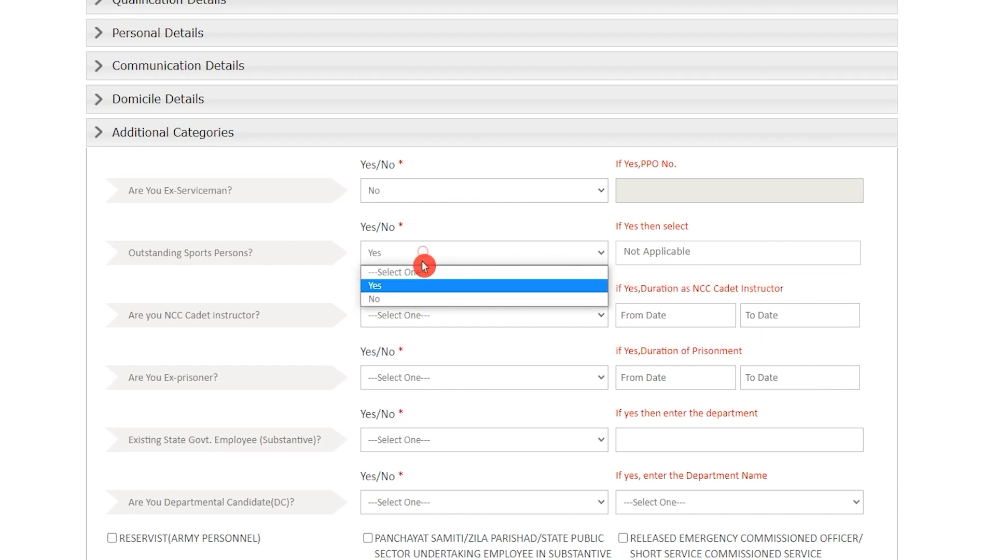
{"action": "left_click", "coordinate": [413, 300]}
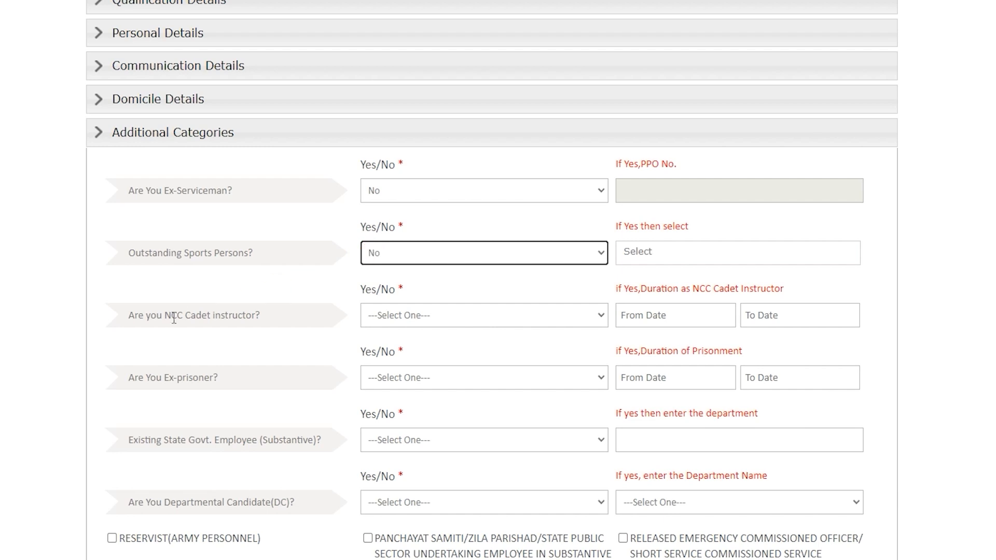
Answer No for NCC Cadet instructor, then save Additional Categories and dismiss the confirmation
{"action": "left_click_drag", "start_coordinate": [140, 316], "coordinate": [217, 316]}
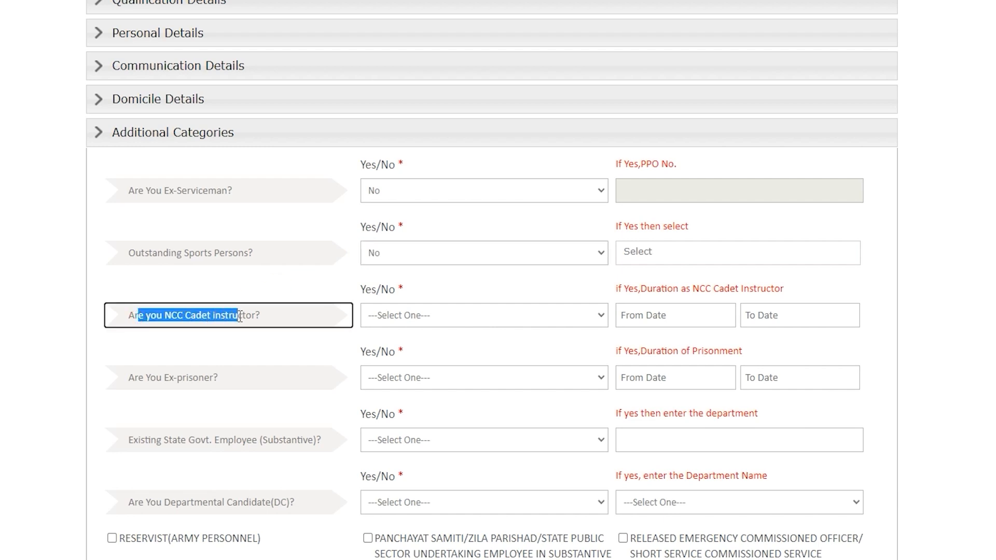
{"action": "left_click", "coordinate": [438, 326]}
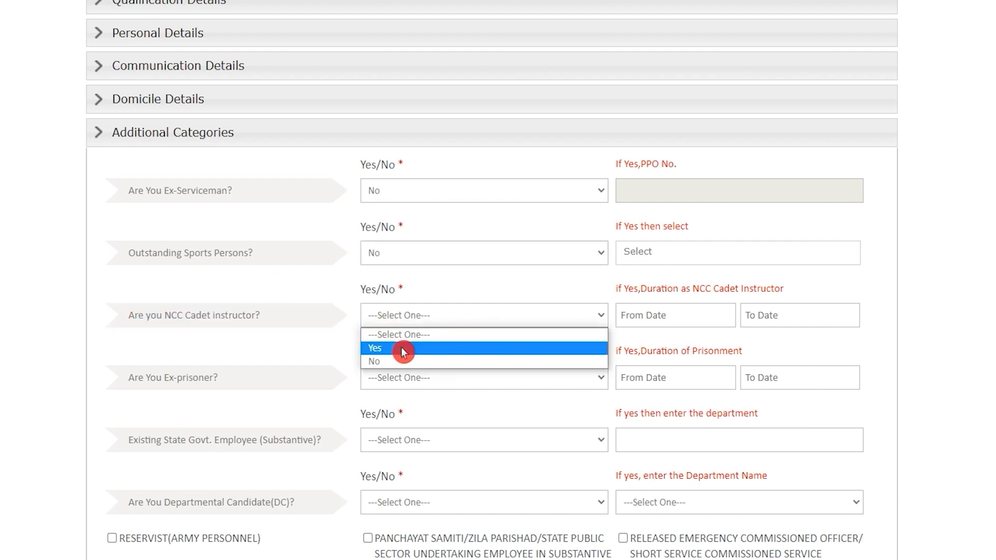
{"action": "left_click", "coordinate": [393, 362]}
{"action": "scroll", "coordinate": [265, 286], "scroll_direction": "down", "scroll_amount": 3}
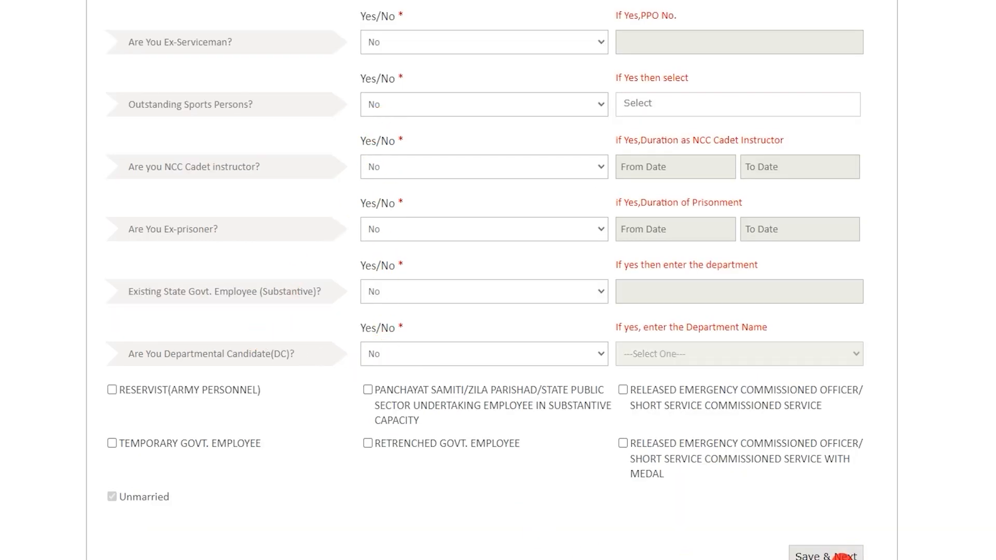
{"action": "left_click", "coordinate": [843, 555]}
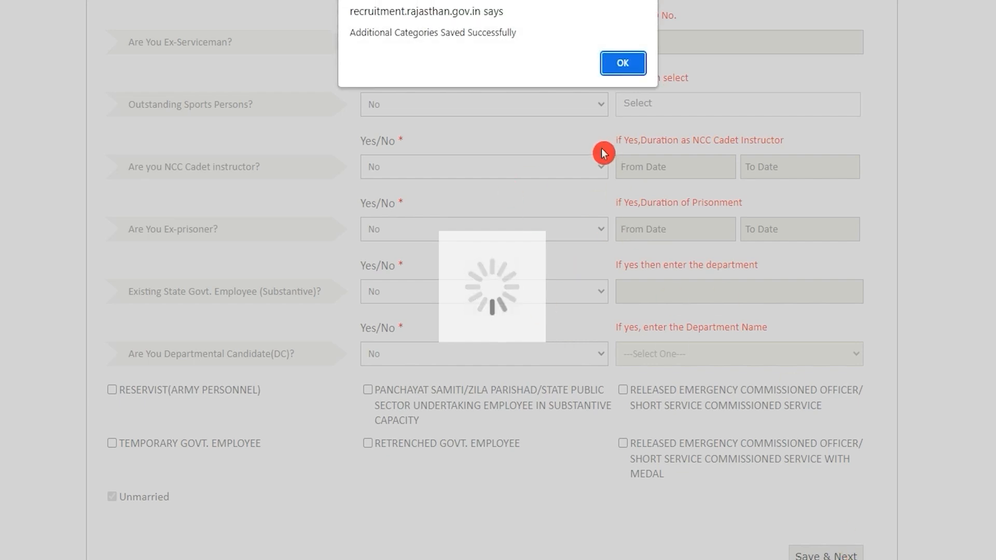
{"action": "left_click", "coordinate": [619, 63]}
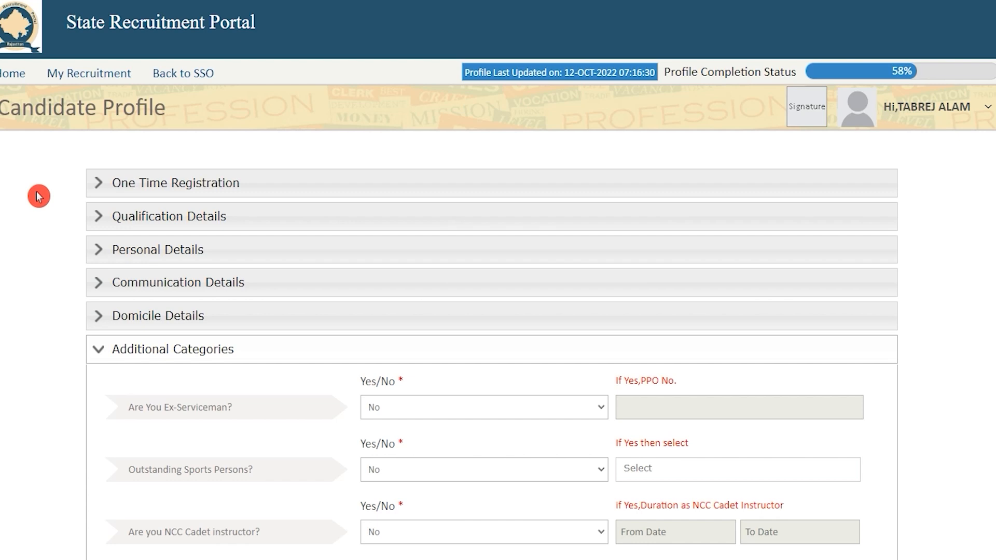
From My Recruitment, apply to the Assistant Teacher recruitment and choose ASSISTANT TEACHER - LEVEL 1 (TSP)
{"action": "left_click", "coordinate": [48, 77]}
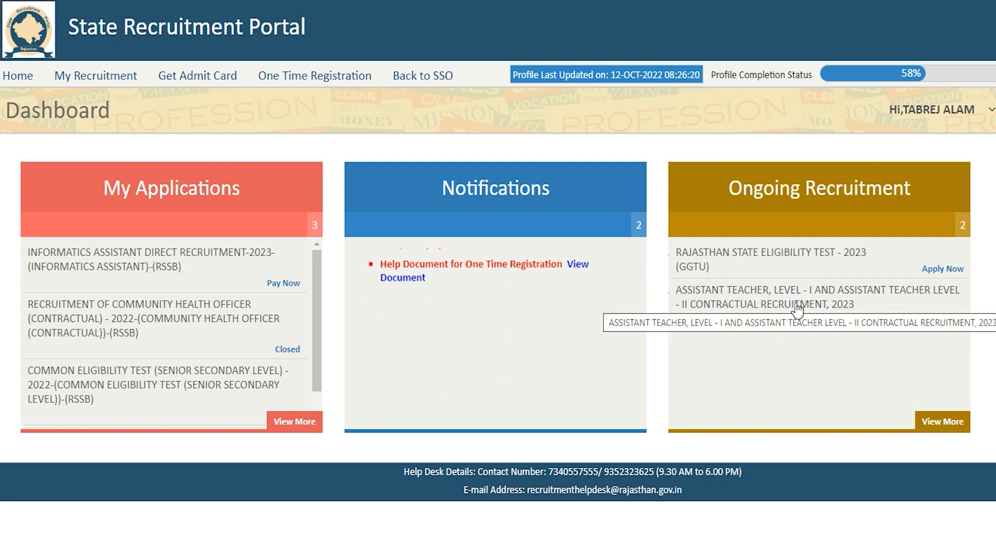
{"action": "left_click_drag", "start_coordinate": [758, 421], "coordinate": [861, 395]}
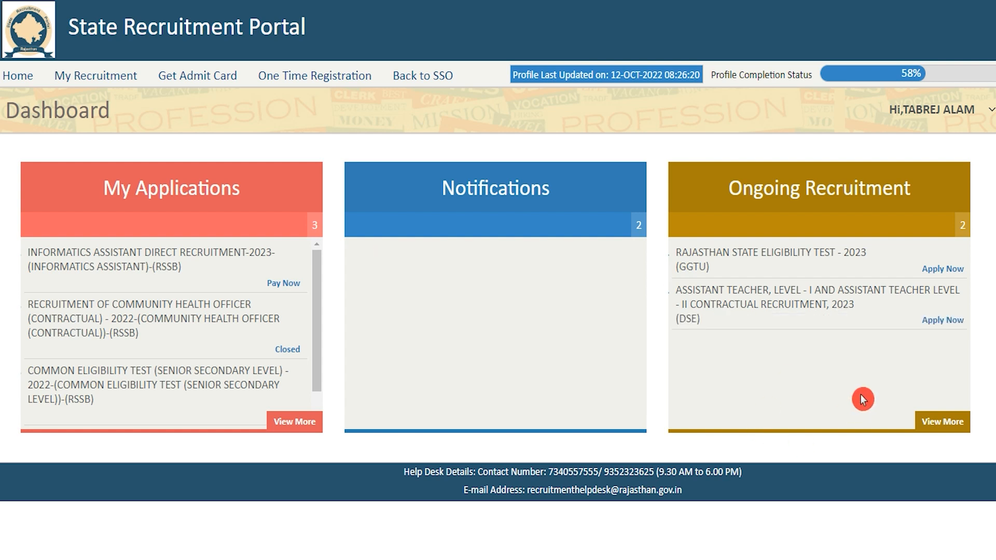
{"action": "left_click", "coordinate": [953, 323]}
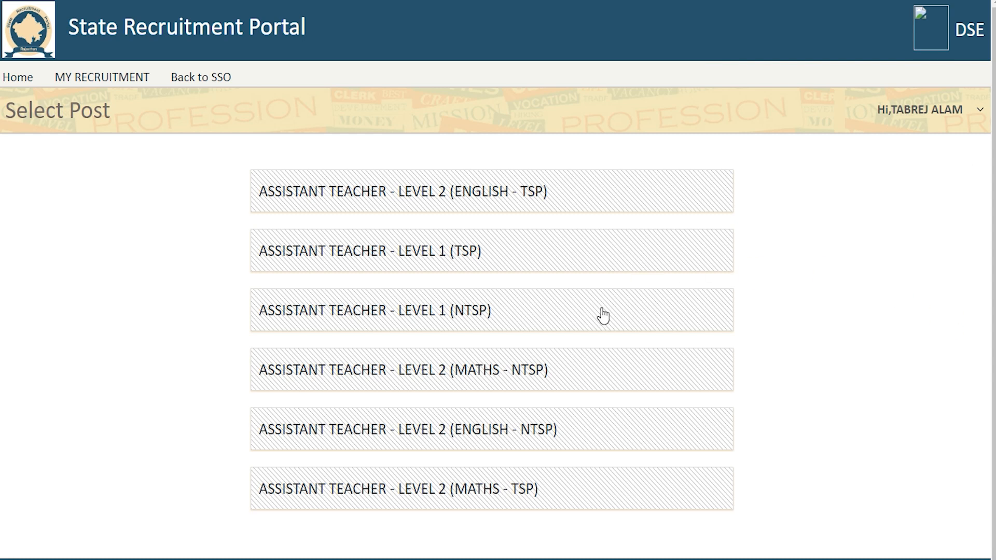
{"action": "scroll", "coordinate": [604, 315], "scroll_direction": "down", "scroll_amount": 1}
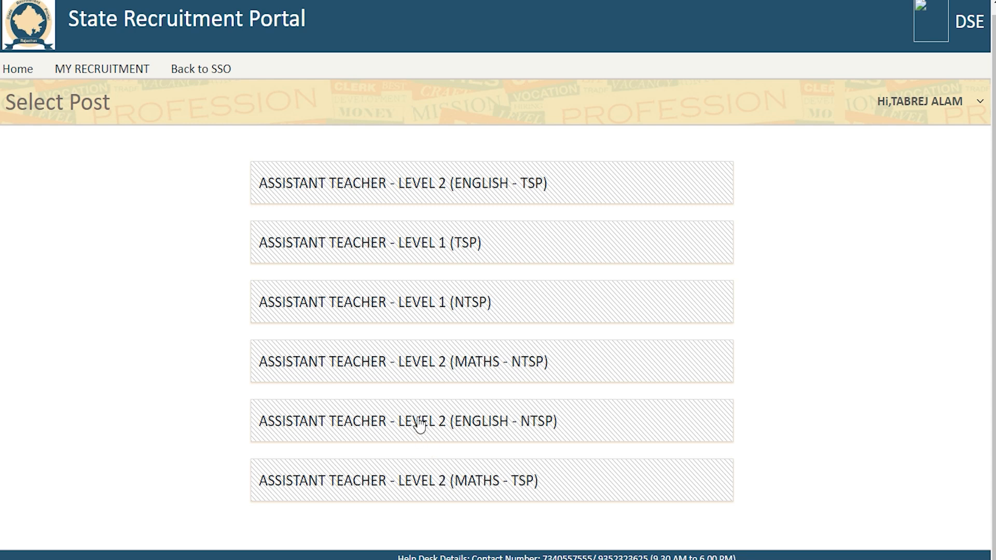
{"action": "left_click", "coordinate": [346, 241]}
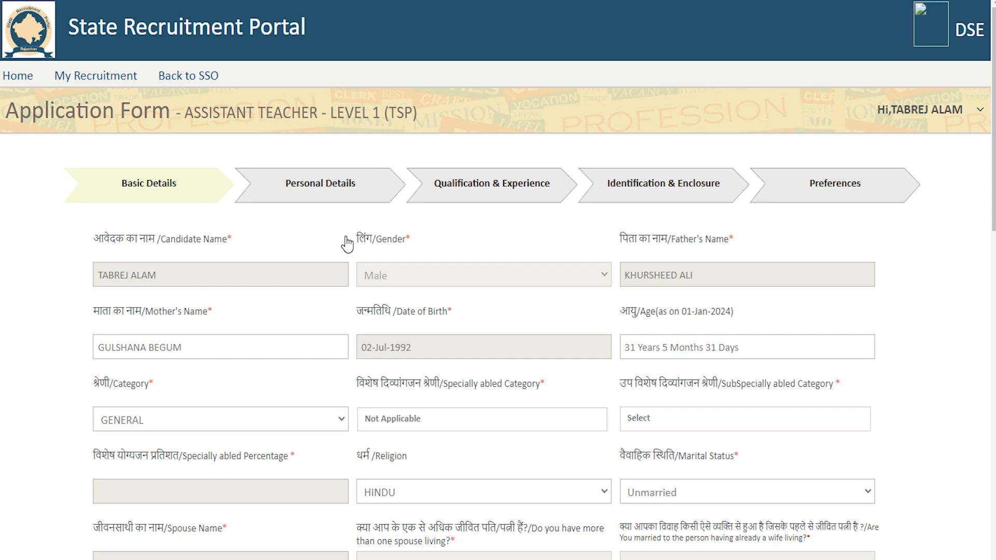
Answer Yes to belonging to the scheduled area and enter the TSP certificate number
{"action": "left_click", "coordinate": [413, 456]}
{"action": "left_click", "coordinate": [577, 529]}
{"action": "scroll", "coordinate": [498, 311], "scroll_direction": "down", "scroll_amount": 15}
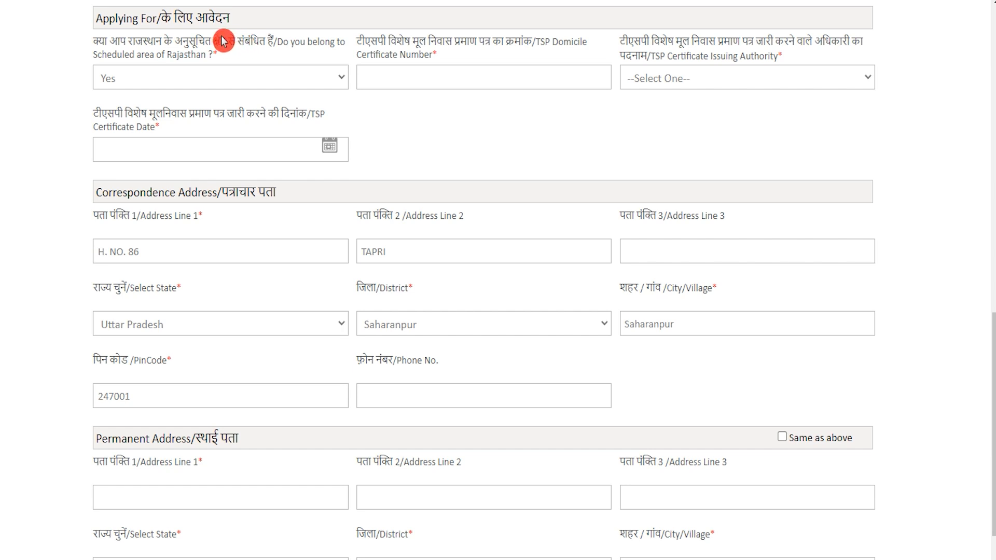
{"action": "left_click", "coordinate": [222, 84]}
{"action": "left_click", "coordinate": [212, 112]}
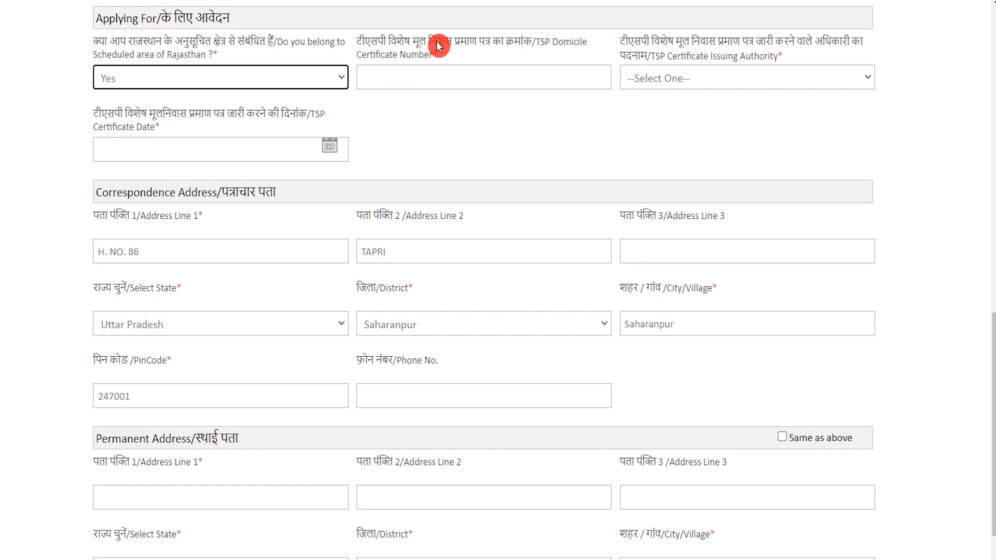
{"action": "left_click", "coordinate": [501, 78]}
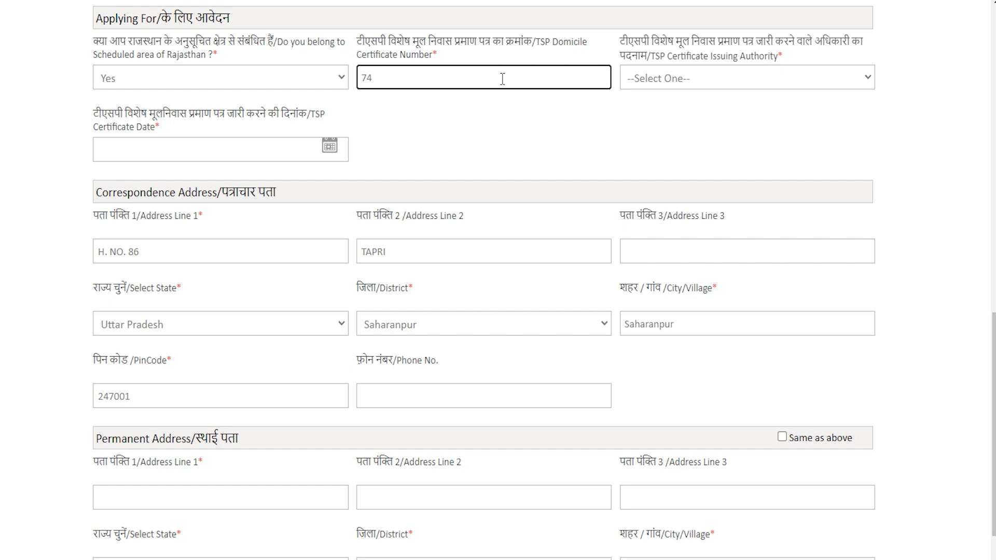
Set the certificate issuing authority to TEHSILDAR and the certificate date to 01-Jan-2023
{"action": "left_click", "coordinate": [652, 79]}
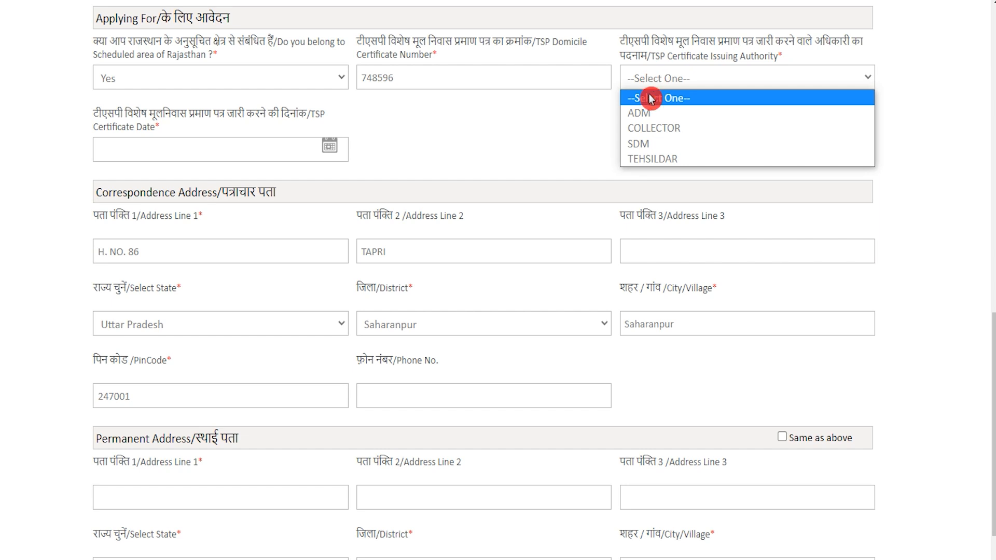
{"action": "left_click", "coordinate": [662, 162]}
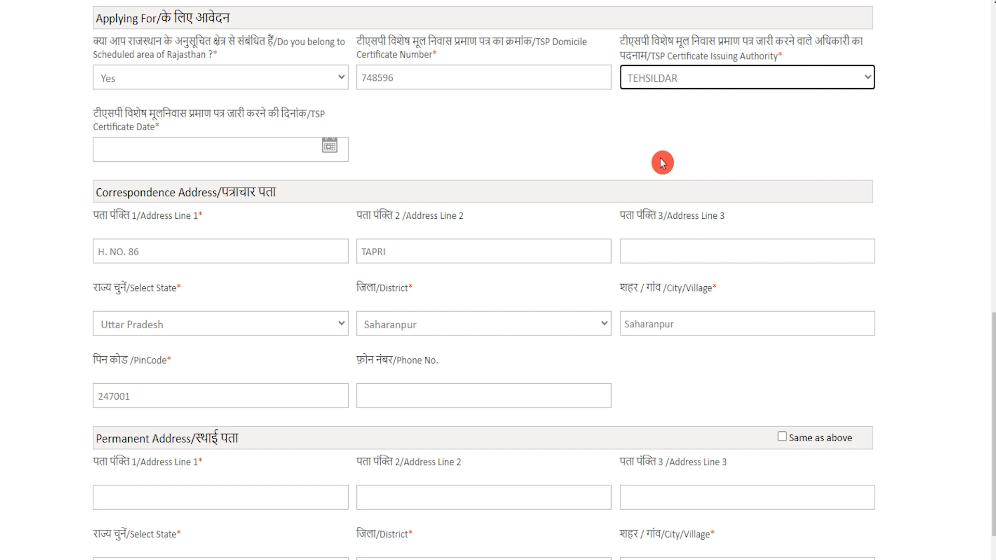
{"action": "left_click_drag", "start_coordinate": [109, 112], "coordinate": [291, 115]}
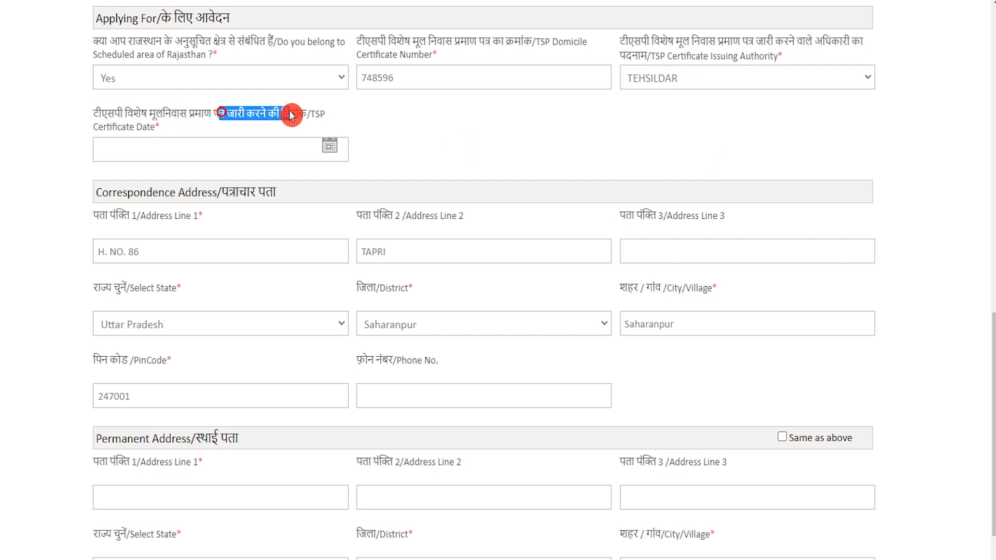
{"action": "left_click", "coordinate": [342, 151]}
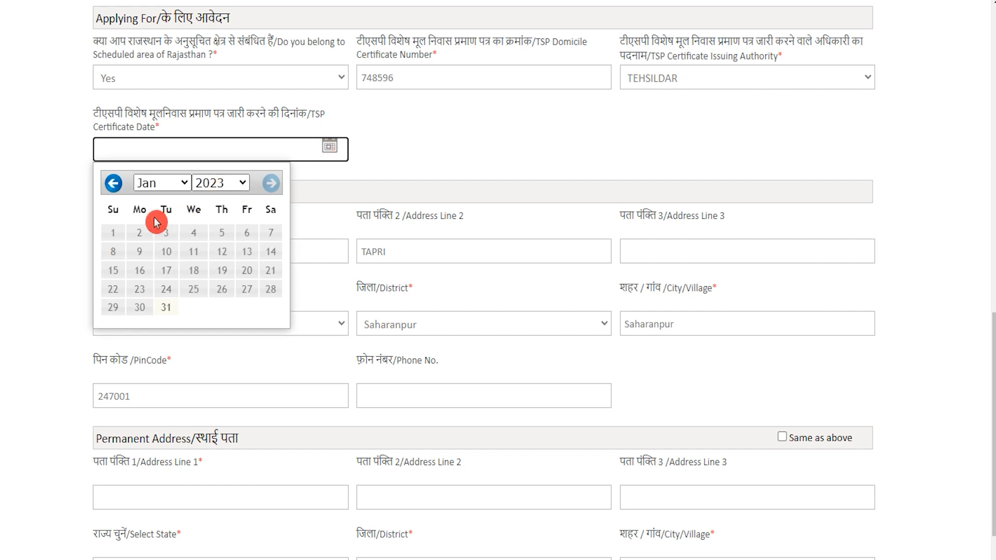
{"action": "left_click", "coordinate": [114, 233]}
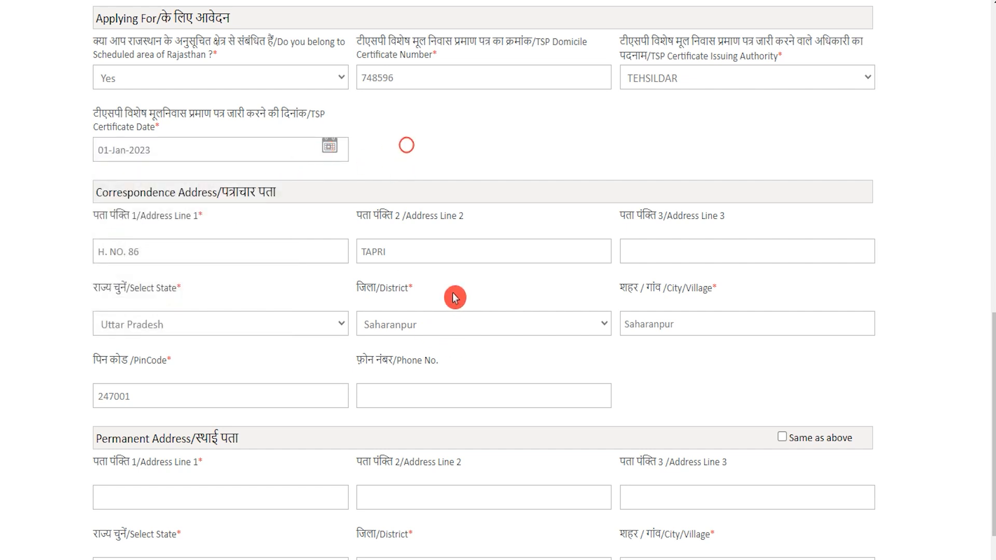
Tick 'Same as above' to copy the correspondence address into the permanent address, then go Next
{"action": "scroll", "coordinate": [455, 294], "scroll_direction": "down", "scroll_amount": 2}
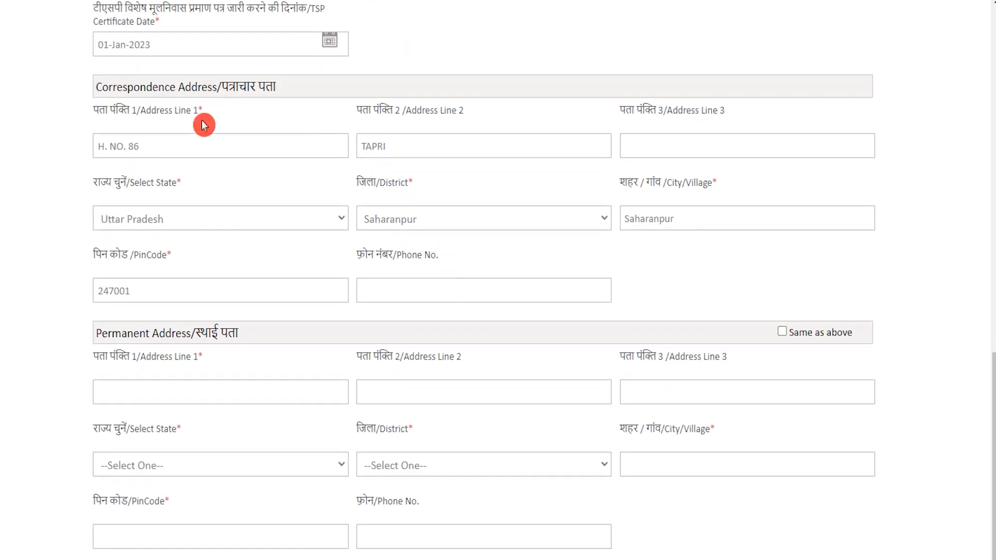
{"action": "left_click_drag", "start_coordinate": [129, 88], "coordinate": [231, 89]}
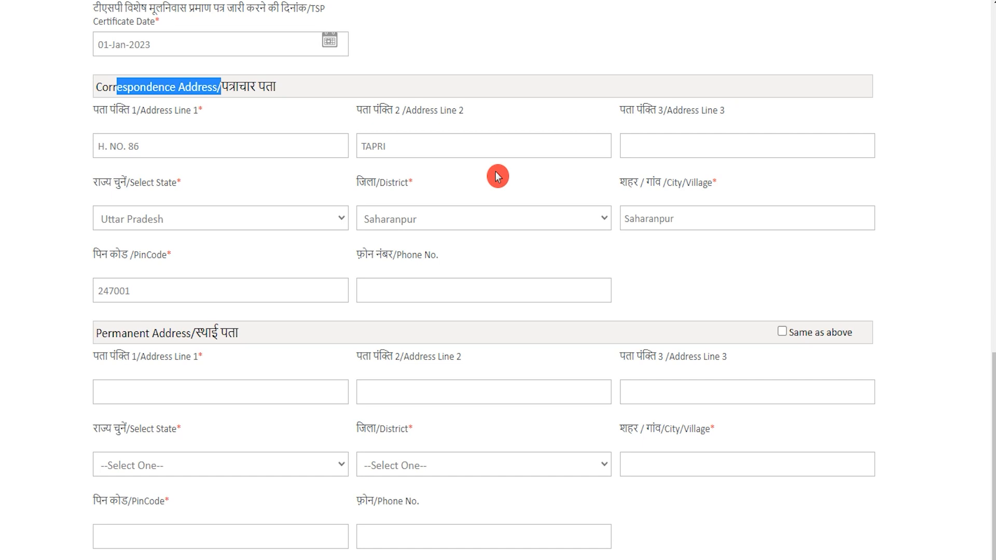
{"action": "left_click_drag", "start_coordinate": [108, 333], "coordinate": [229, 332]}
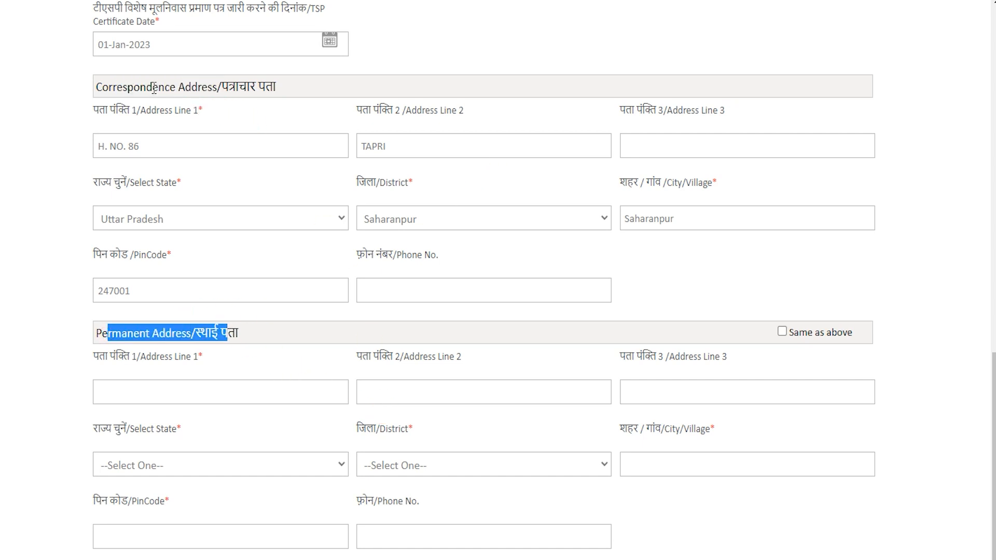
{"action": "left_click_drag", "start_coordinate": [154, 89], "coordinate": [224, 86]}
{"action": "left_click_drag", "start_coordinate": [111, 334], "coordinate": [192, 335]}
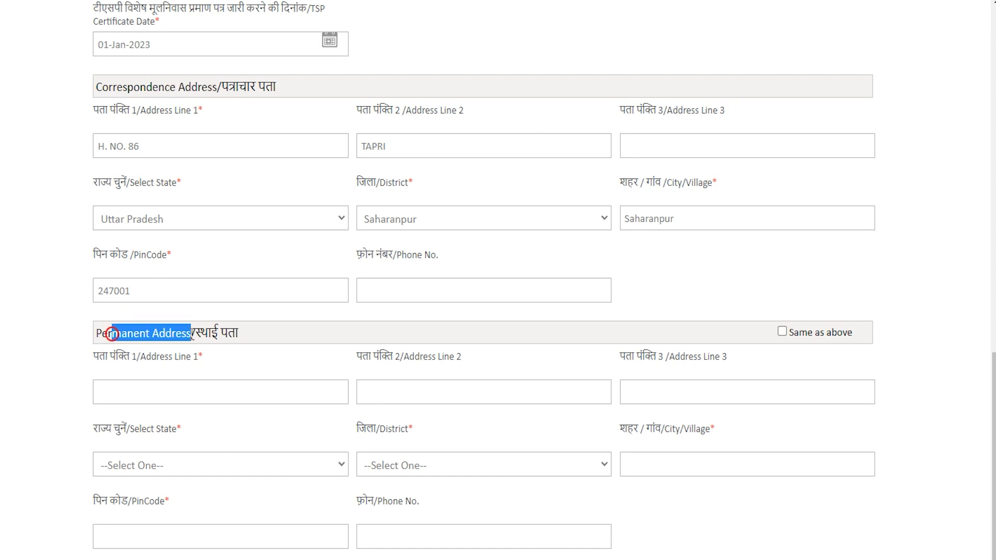
{"action": "left_click", "coordinate": [783, 332]}
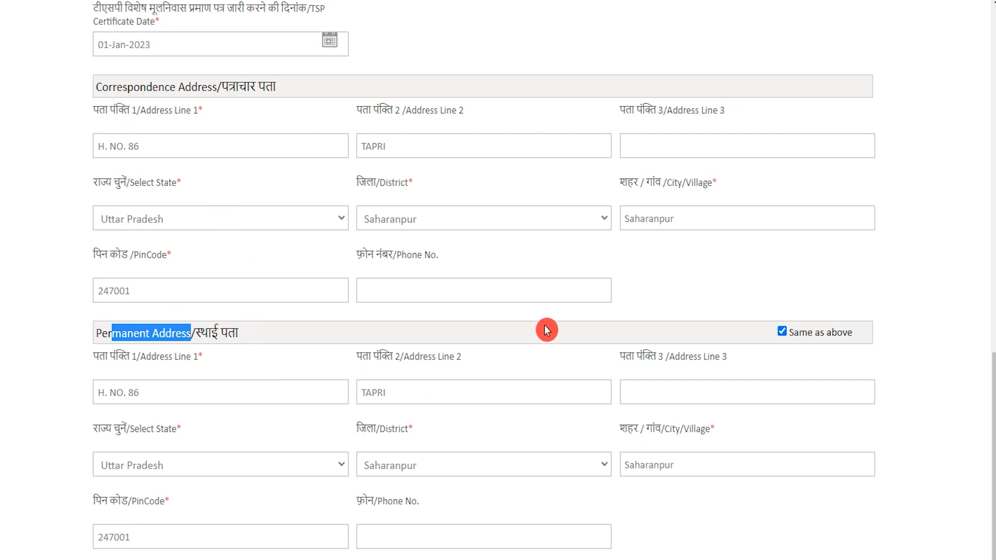
{"action": "scroll", "coordinate": [974, 540], "scroll_direction": "down", "scroll_amount": 1}
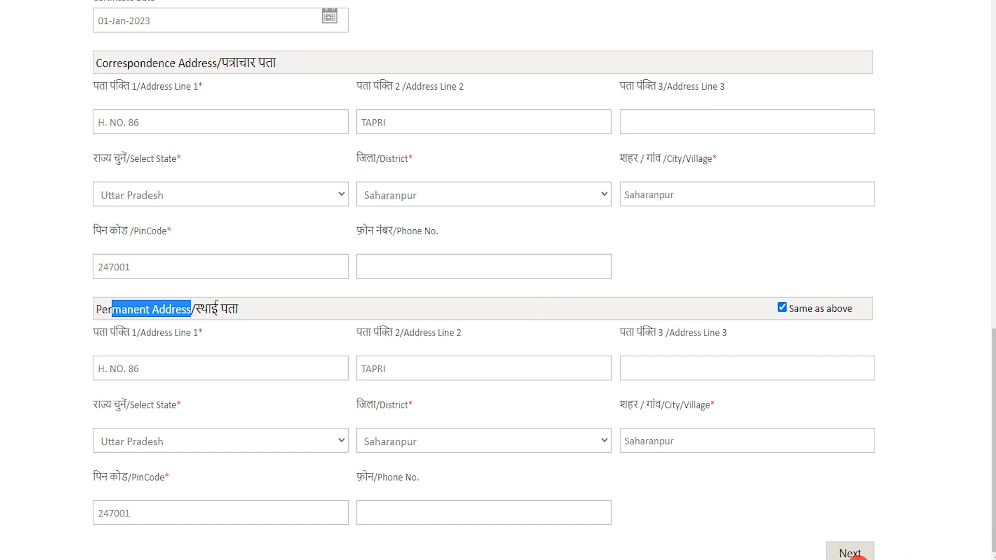
{"action": "left_click", "coordinate": [851, 552]}
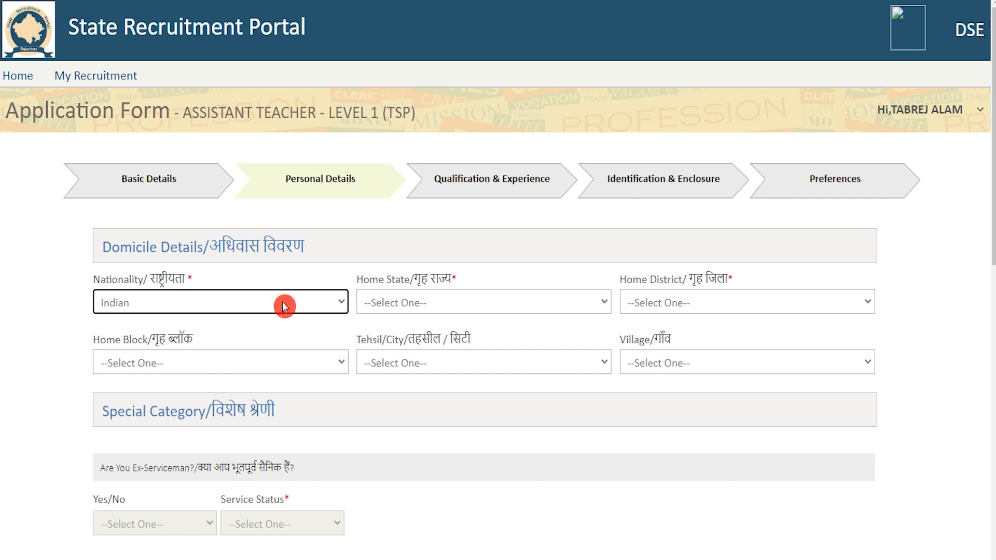
Set domicile nationality to Indian, home state to Rajasthan and district to Banswara
{"action": "left_click", "coordinate": [284, 306]}
{"action": "left_click", "coordinate": [284, 307]}
{"action": "left_click", "coordinate": [434, 302]}
{"action": "left_click", "coordinate": [418, 339]}
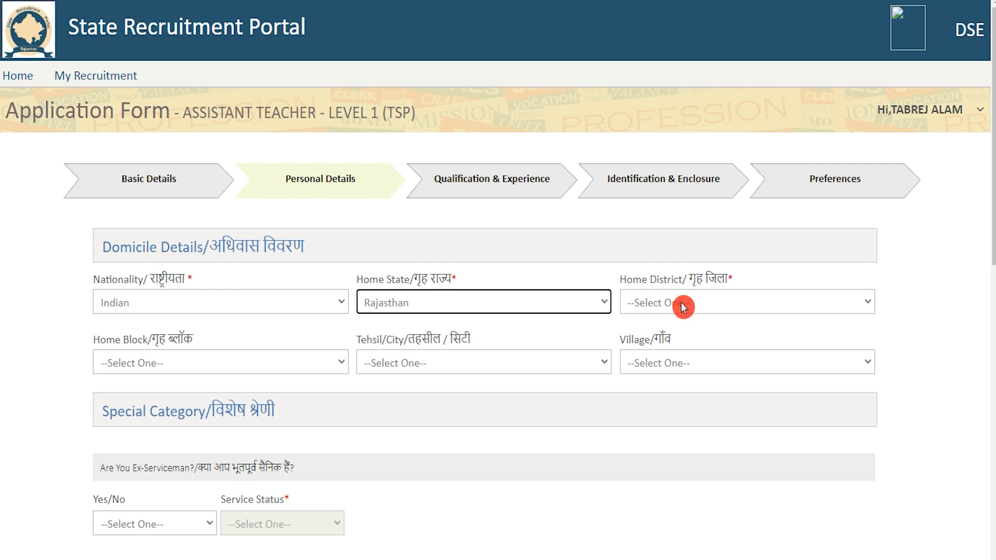
{"action": "left_click", "coordinate": [683, 306]}
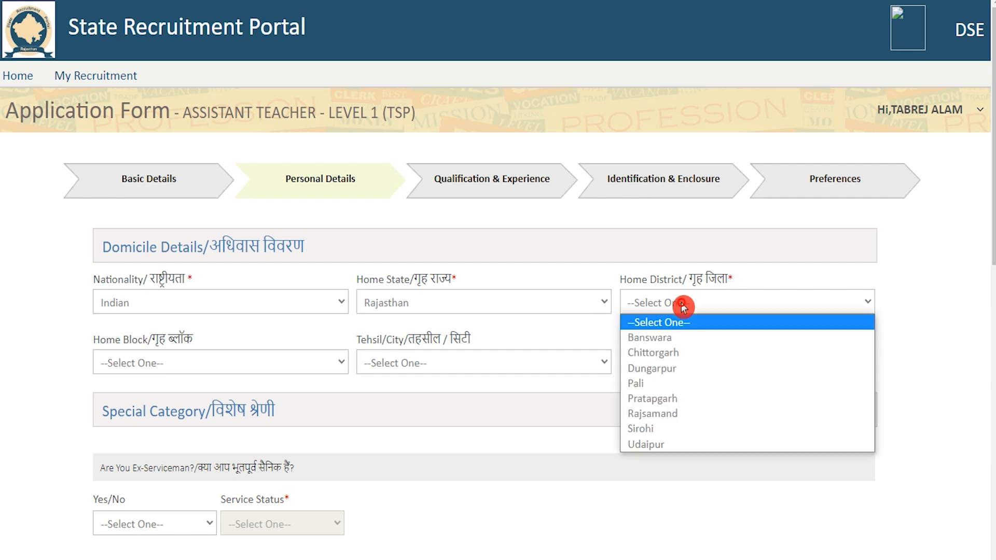
{"action": "left_click", "coordinate": [674, 346]}
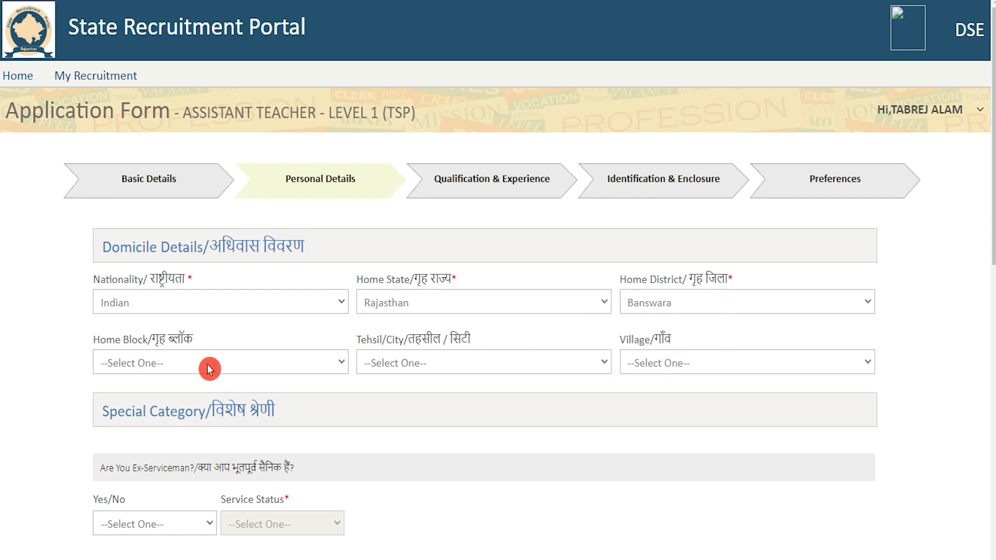
Set the home block to Anandpuri, tehsil to Abapura and village to Abapura
{"action": "left_click", "coordinate": [209, 369]}
{"action": "left_click", "coordinate": [202, 400]}
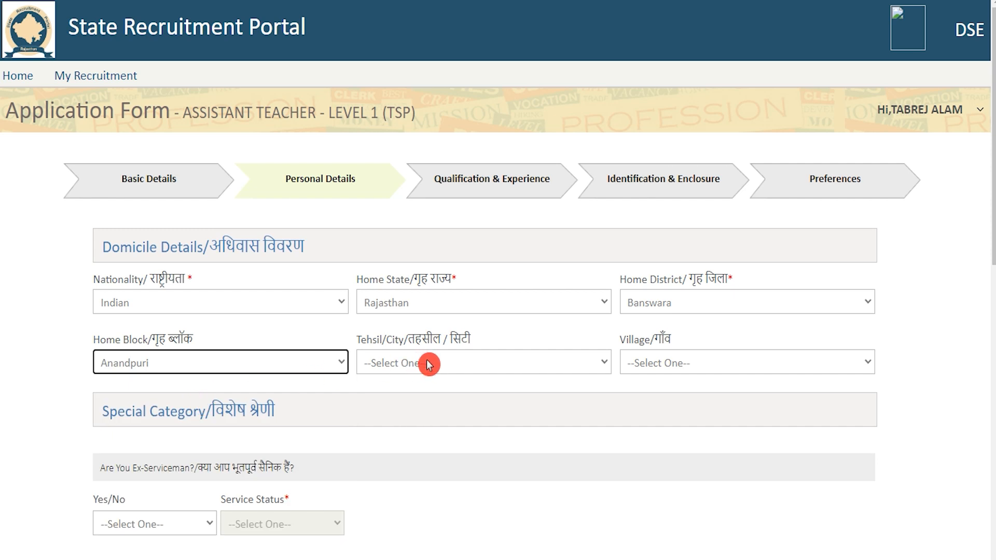
{"action": "left_click", "coordinate": [429, 365]}
{"action": "left_click", "coordinate": [423, 398]}
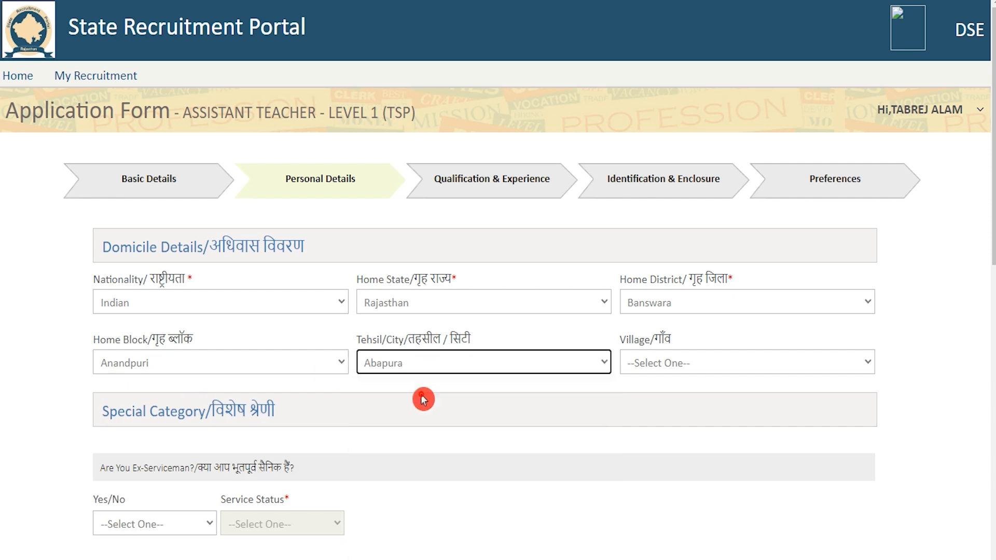
{"action": "left_click", "coordinate": [696, 362]}
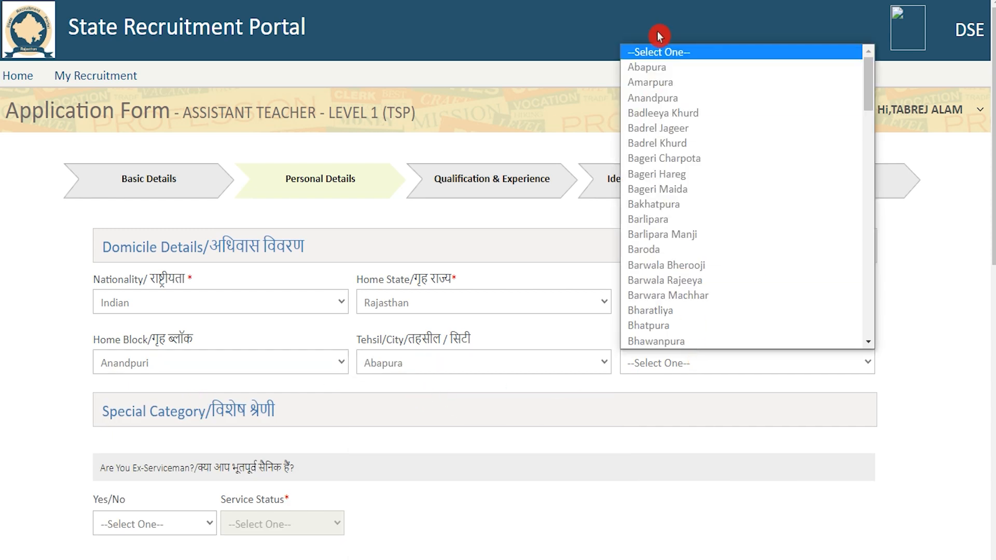
{"action": "left_click", "coordinate": [663, 68]}
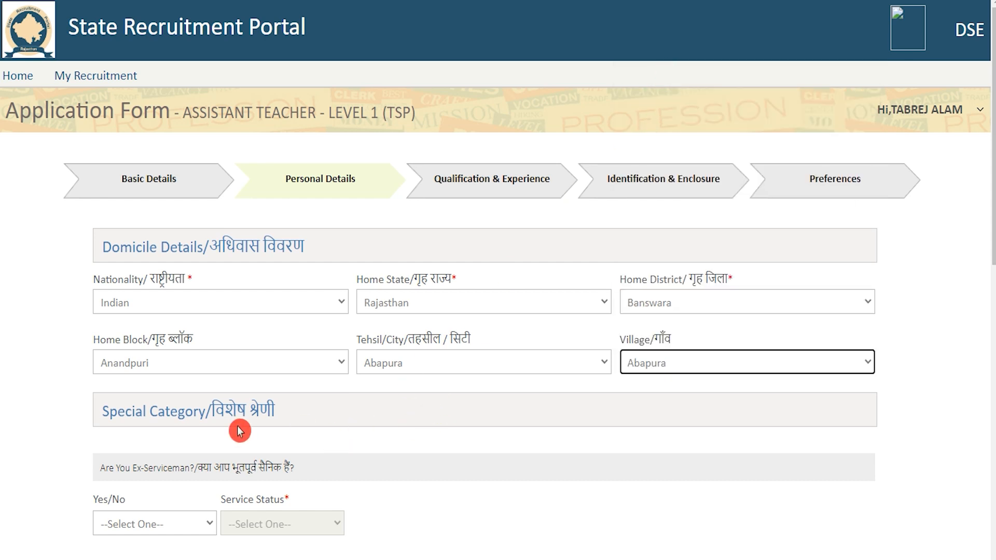
{"action": "scroll", "coordinate": [240, 430], "scroll_direction": "down", "scroll_amount": 3}
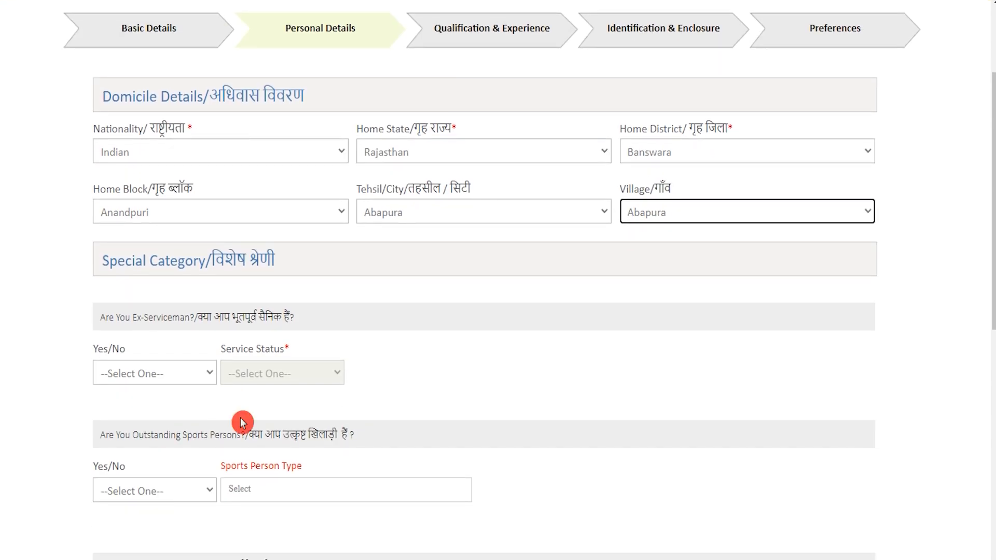
Answer No to the ex-serviceman question in Special Category
{"action": "left_click_drag", "start_coordinate": [266, 321], "coordinate": [210, 321]}
{"action": "left_click", "coordinate": [162, 375]}
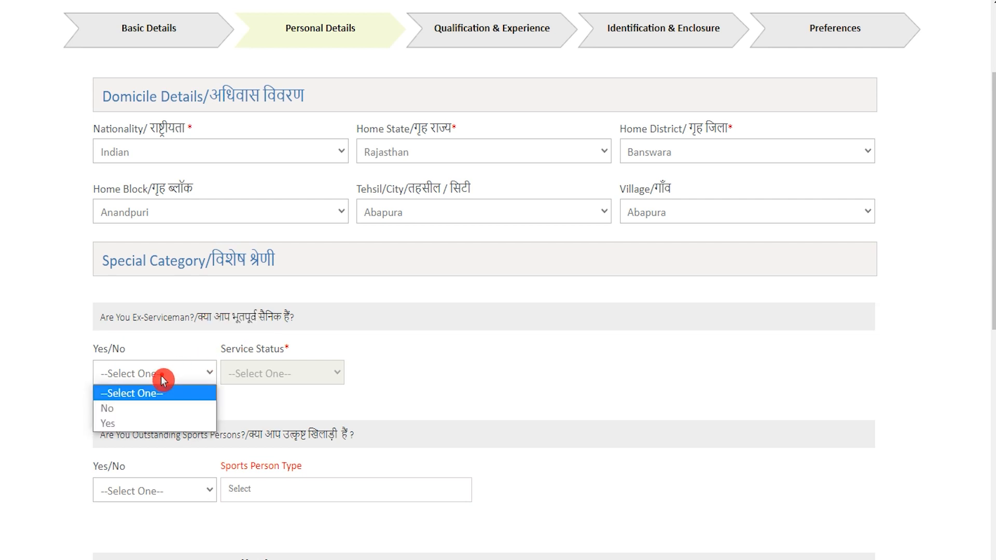
{"action": "left_click", "coordinate": [145, 423]}
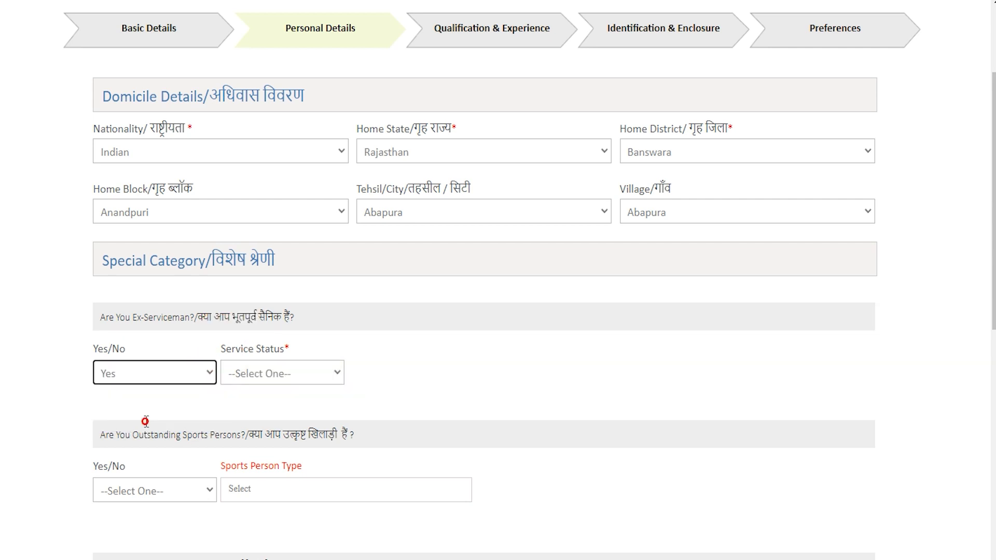
{"action": "left_click", "coordinate": [266, 381]}
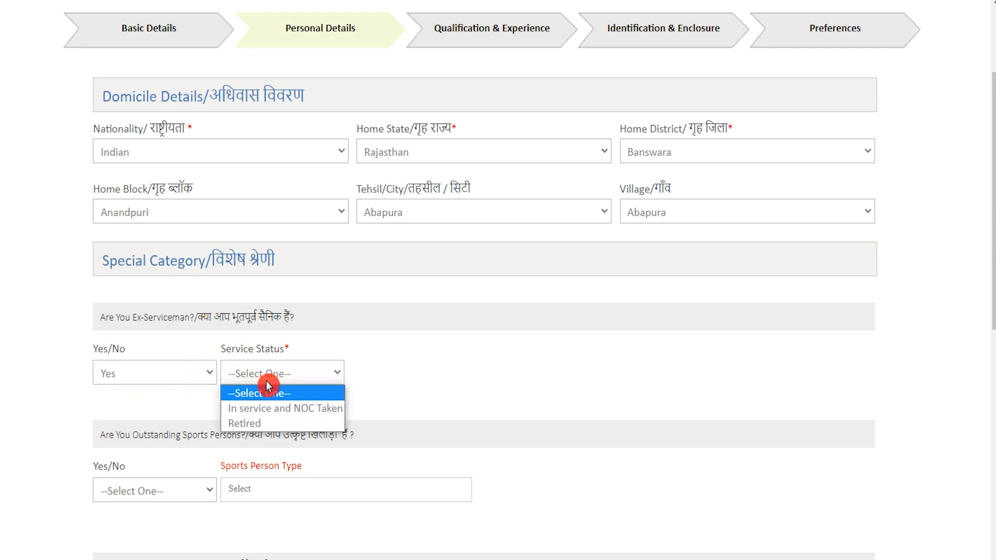
{"action": "left_click", "coordinate": [191, 378]}
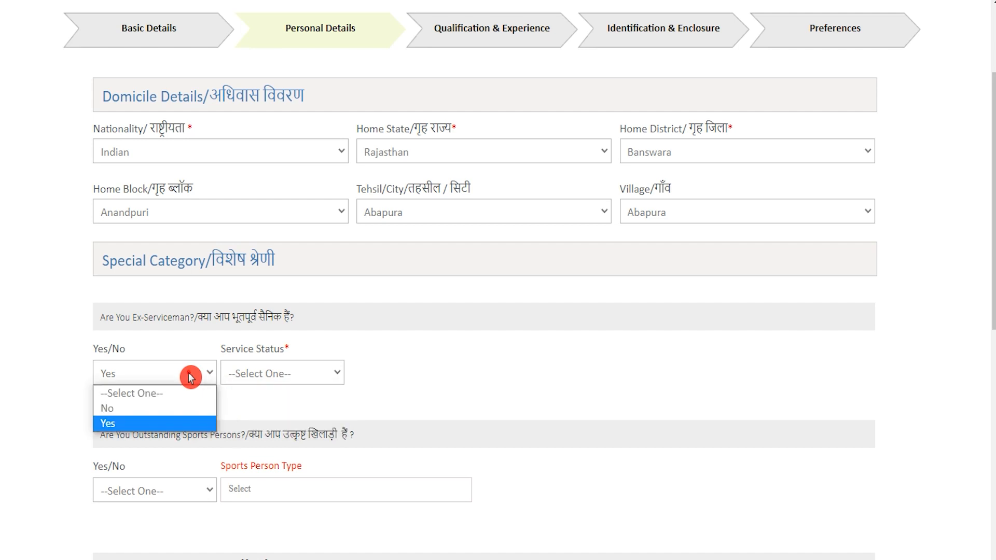
{"action": "left_click", "coordinate": [166, 407]}
{"action": "scroll", "coordinate": [263, 382], "scroll_direction": "down", "scroll_amount": 4}
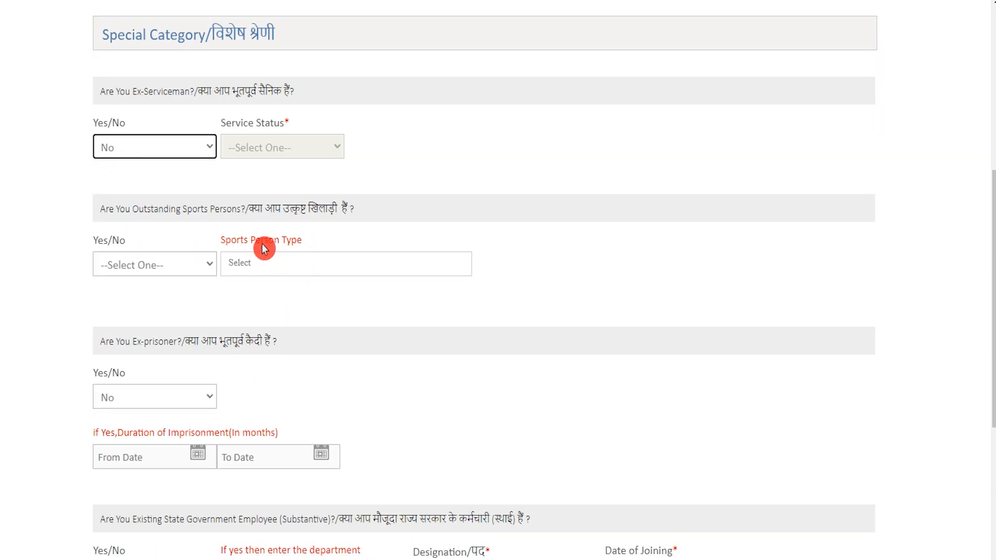
Answer No to the outstanding sports person question
{"action": "left_click_drag", "start_coordinate": [249, 208], "coordinate": [339, 208]}
{"action": "left_click", "coordinate": [158, 265]}
{"action": "left_click", "coordinate": [147, 316]}
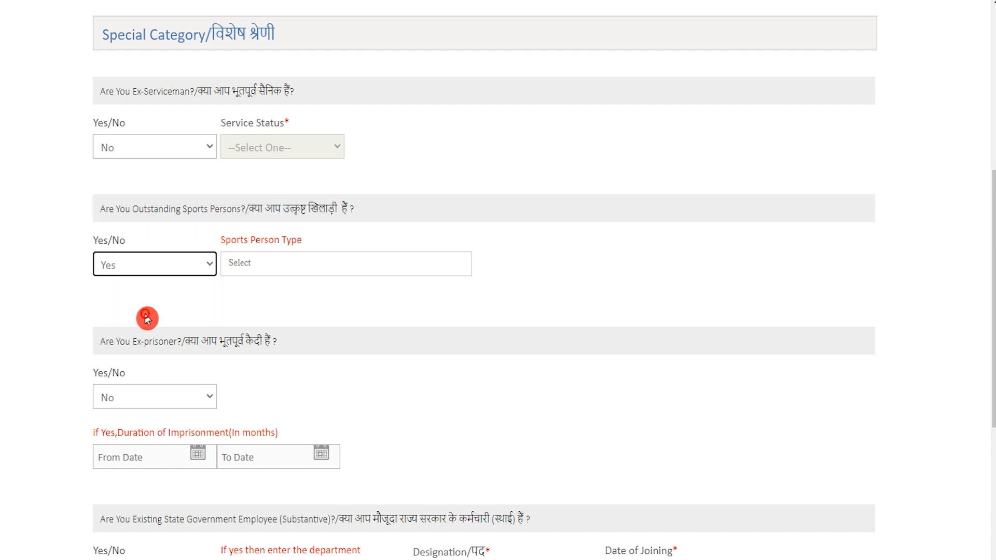
{"action": "left_click", "coordinate": [258, 267]}
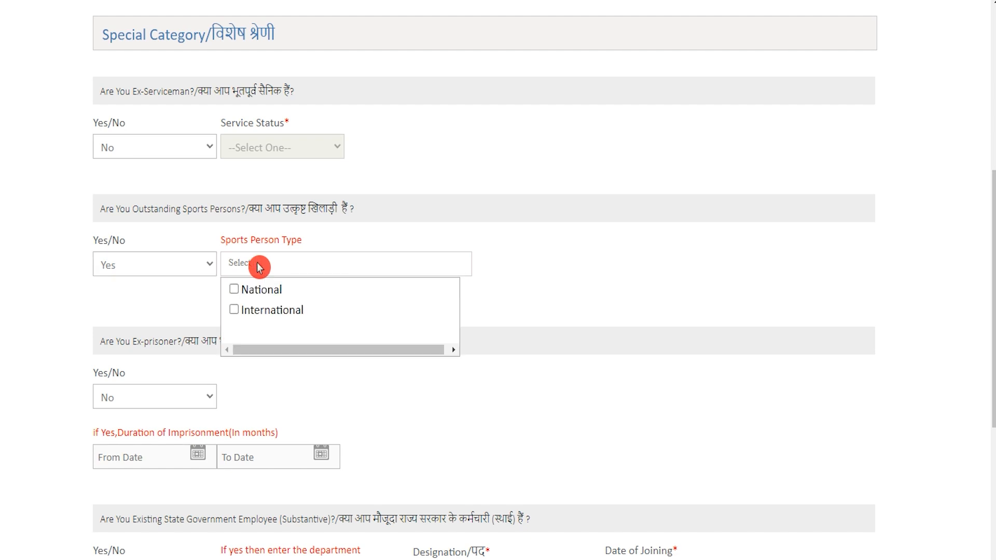
{"action": "left_click", "coordinate": [162, 267]}
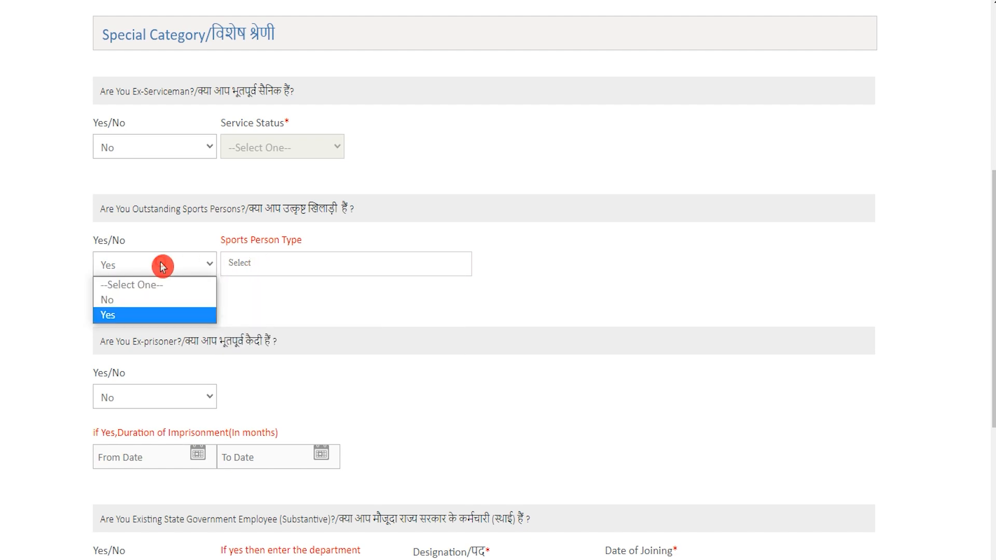
{"action": "left_click", "coordinate": [140, 300]}
{"action": "scroll", "coordinate": [253, 308], "scroll_direction": "down", "scroll_amount": 3}
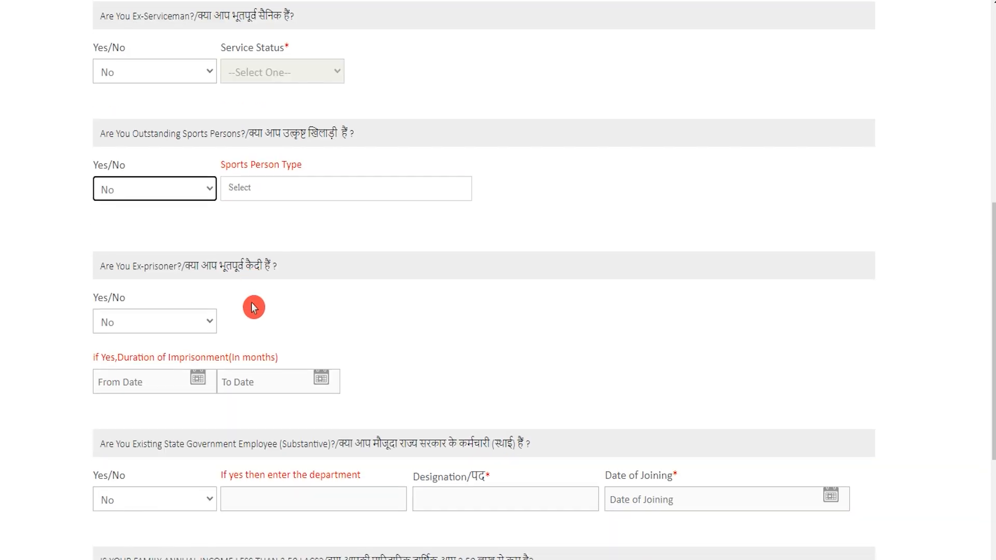
Answer No to the ex-prisoner question
{"action": "left_click_drag", "start_coordinate": [145, 191], "coordinate": [246, 176]}
{"action": "left_click", "coordinate": [146, 252]}
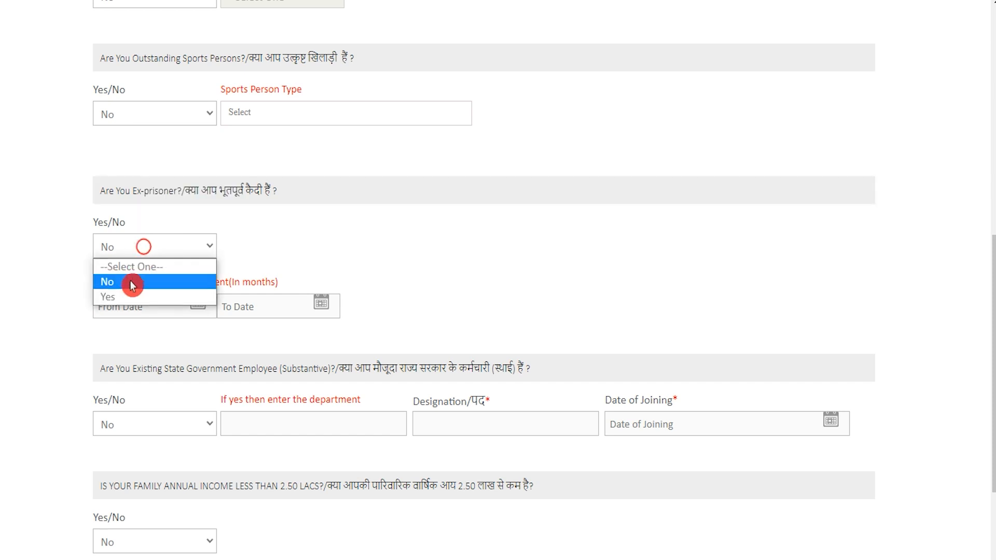
{"action": "left_click", "coordinate": [130, 297]}
{"action": "left_click", "coordinate": [133, 251]}
{"action": "left_click", "coordinate": [179, 282]}
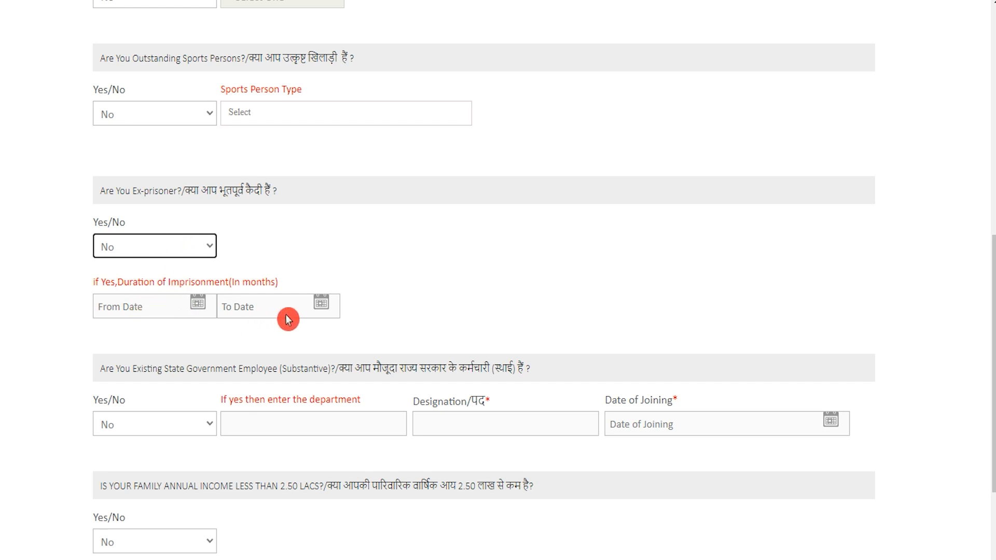
{"action": "left_click", "coordinate": [199, 306]}
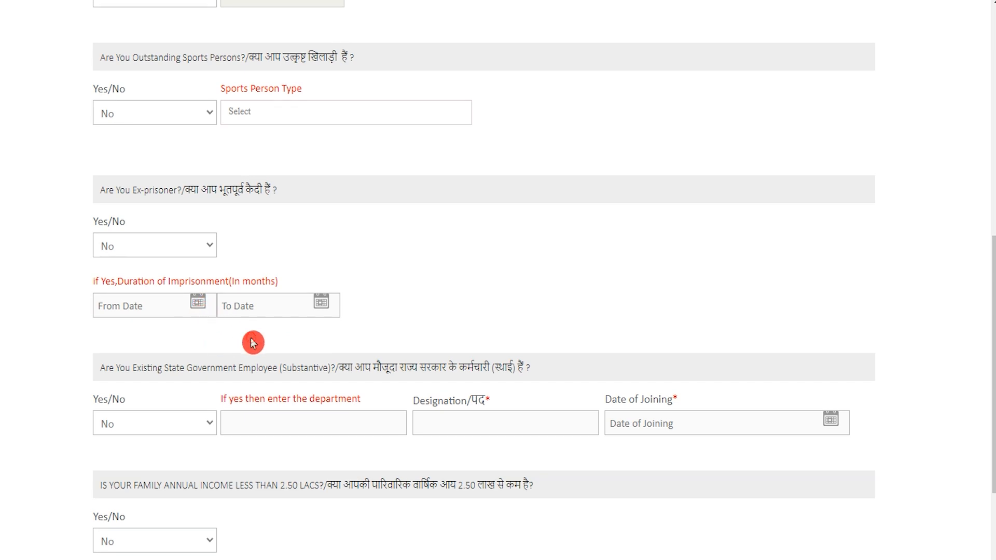
{"action": "scroll", "coordinate": [260, 318], "scroll_direction": "down", "scroll_amount": 3}
Answer No to the State Government employee question
{"action": "left_click_drag", "start_coordinate": [340, 218], "coordinate": [489, 212]}
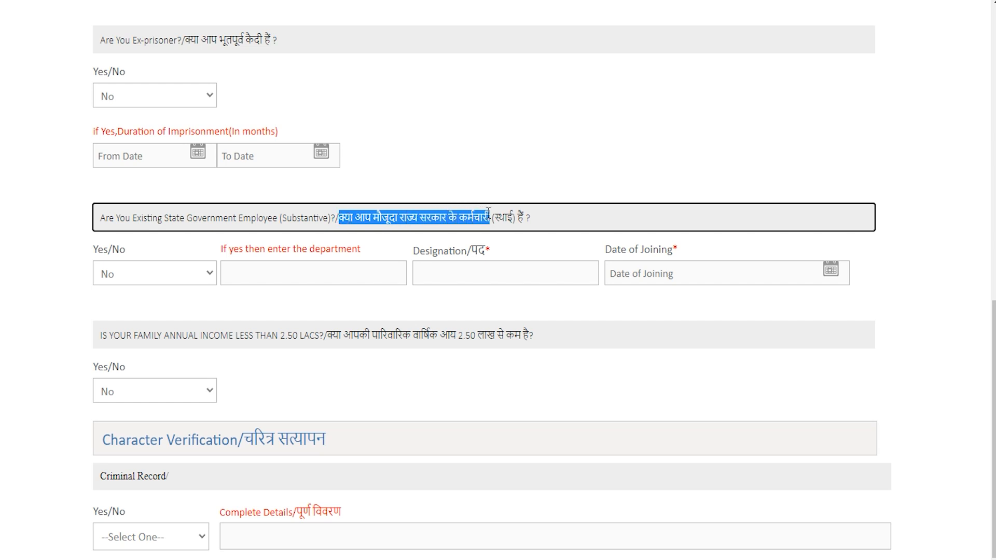
{"action": "left_click", "coordinate": [142, 274]}
{"action": "left_click", "coordinate": [133, 322]}
{"action": "left_click", "coordinate": [301, 270]}
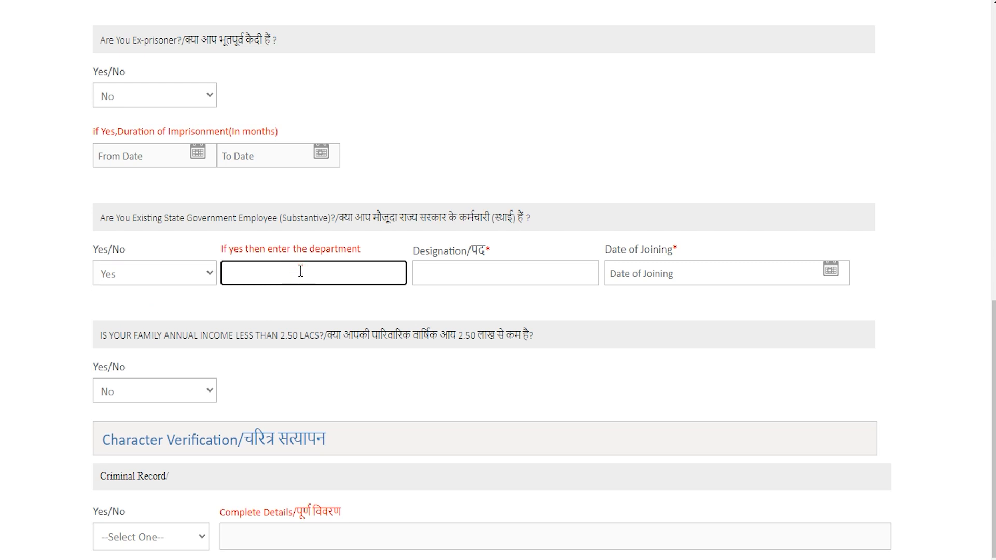
{"action": "left_click", "coordinate": [457, 266]}
{"action": "left_click", "coordinate": [711, 273]}
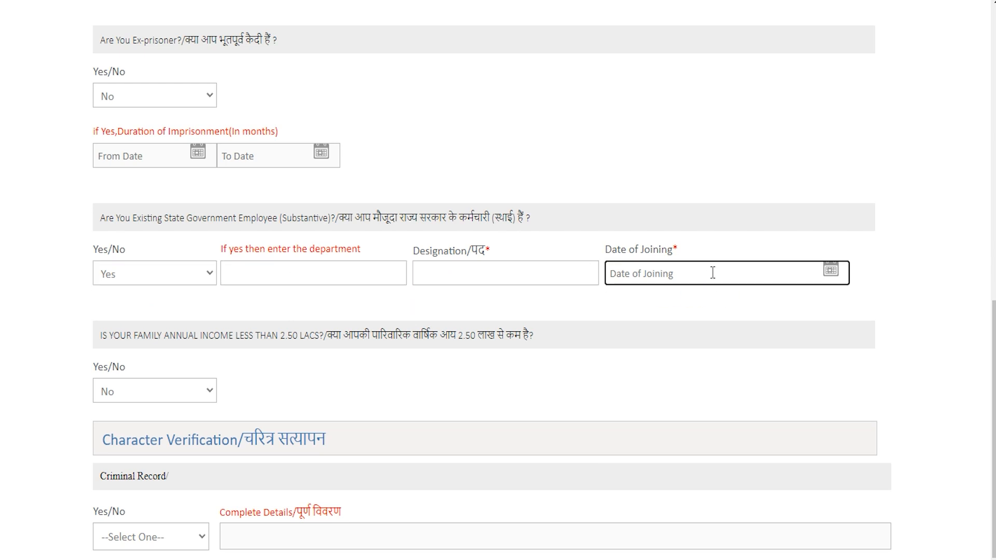
{"action": "left_click", "coordinate": [721, 229]}
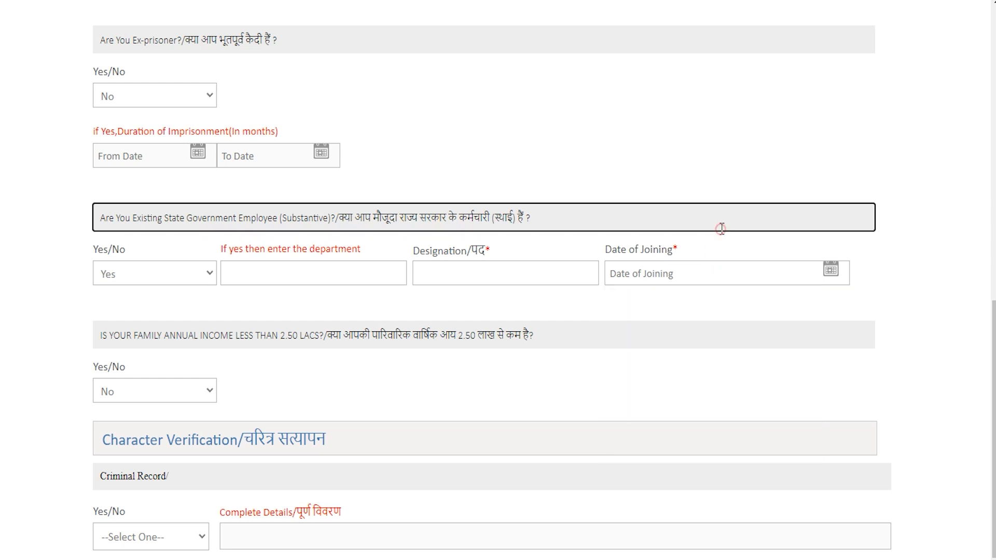
{"action": "left_click", "coordinate": [287, 248]}
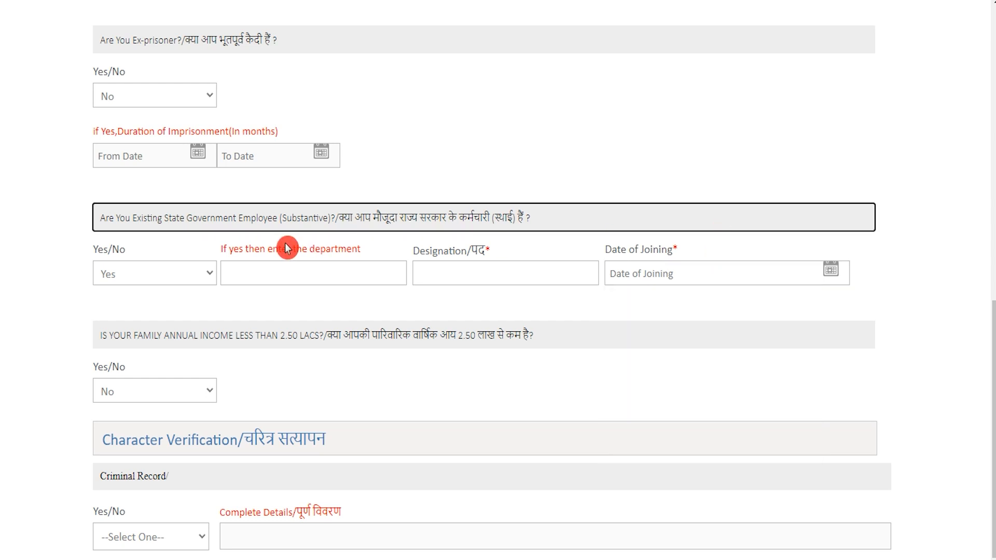
{"action": "left_click", "coordinate": [137, 274]}
{"action": "left_click", "coordinate": [132, 309]}
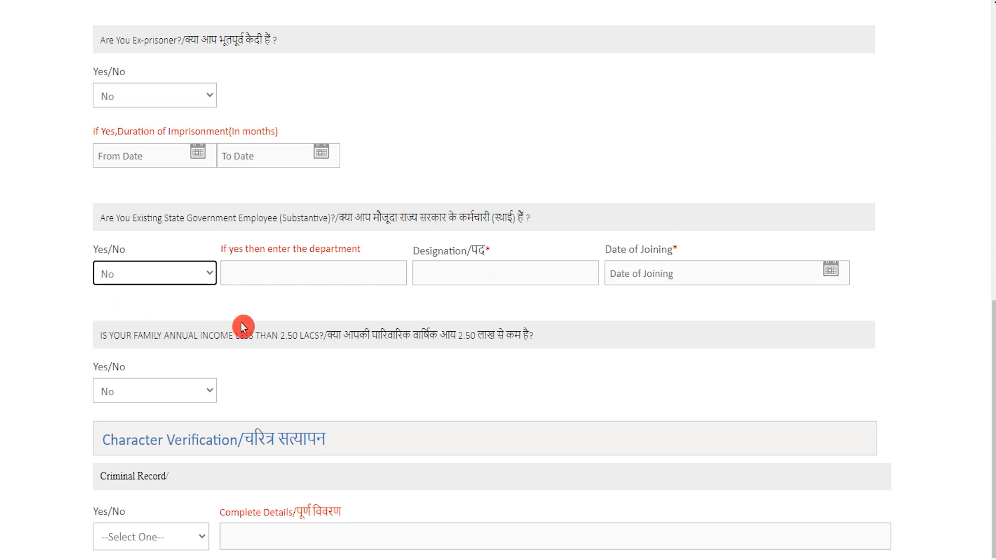
Answer No to the family income below 2.50 lacs question
{"action": "left_click_drag", "start_coordinate": [343, 335], "coordinate": [511, 332]}
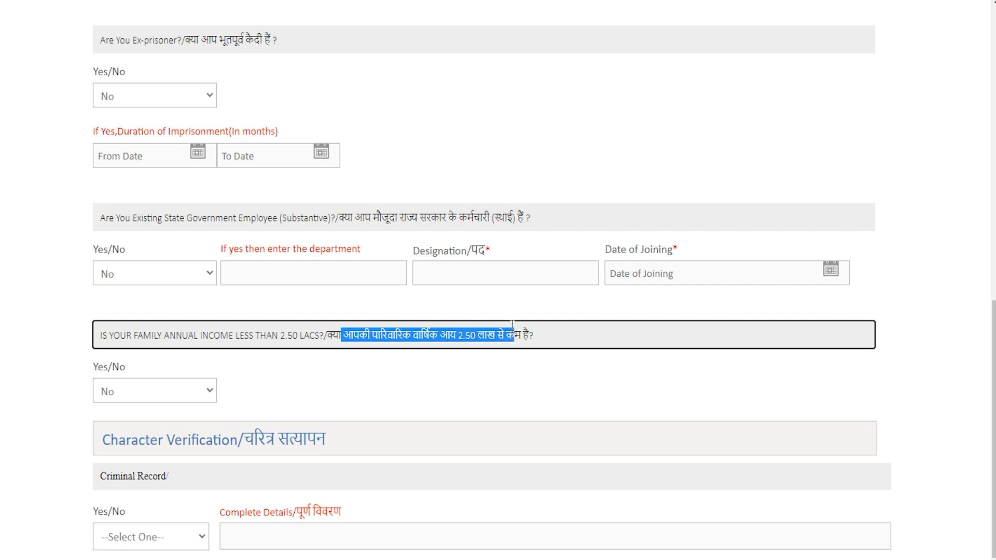
{"action": "left_click", "coordinate": [158, 391]}
{"action": "left_click", "coordinate": [147, 441]}
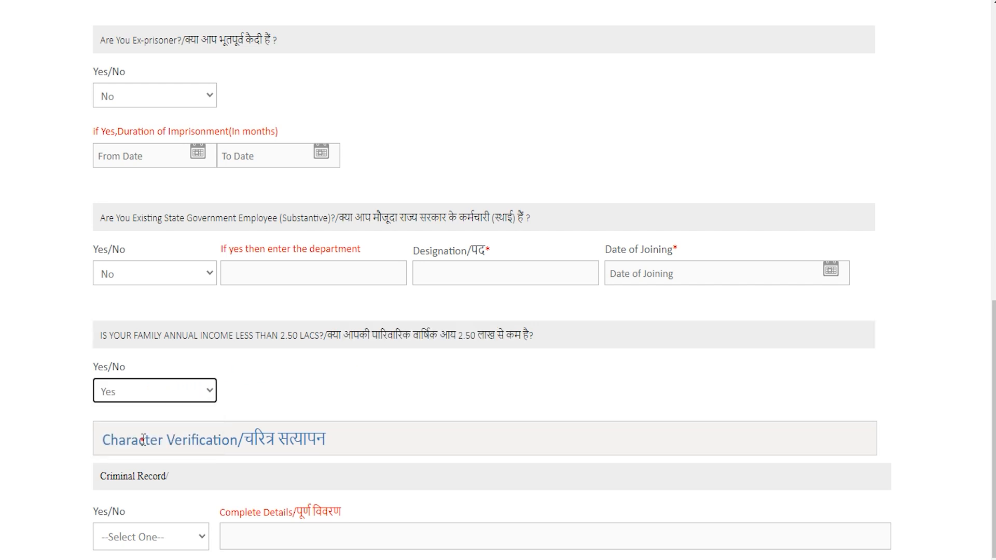
{"action": "left_click", "coordinate": [391, 334]}
{"action": "left_click", "coordinate": [197, 392]}
{"action": "left_click", "coordinate": [134, 418]}
{"action": "scroll", "coordinate": [347, 365], "scroll_direction": "down", "scroll_amount": 1}
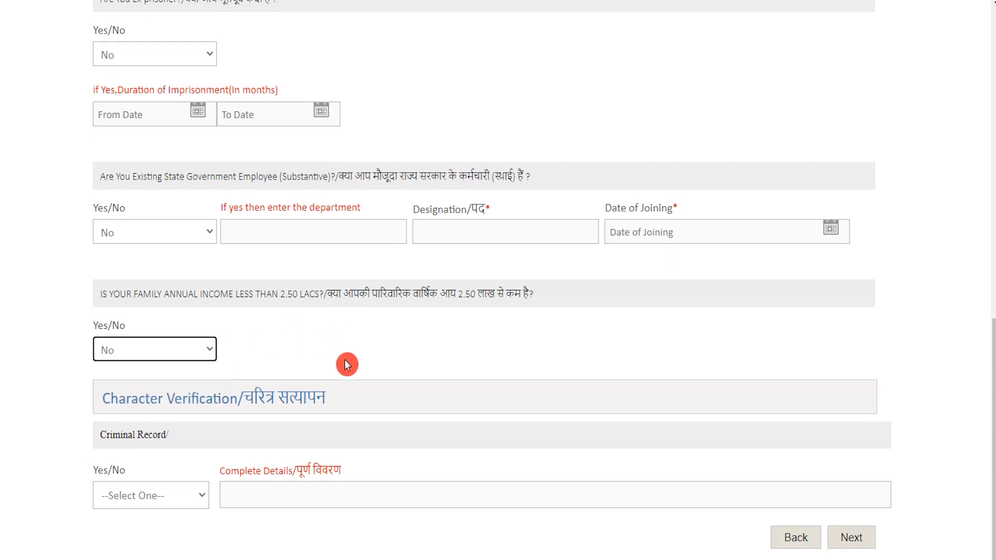
Answer No to the criminal record question and continue to Qualification & Experience
{"action": "left_click_drag", "start_coordinate": [130, 398], "coordinate": [256, 394]}
{"action": "left_click", "coordinate": [181, 495]}
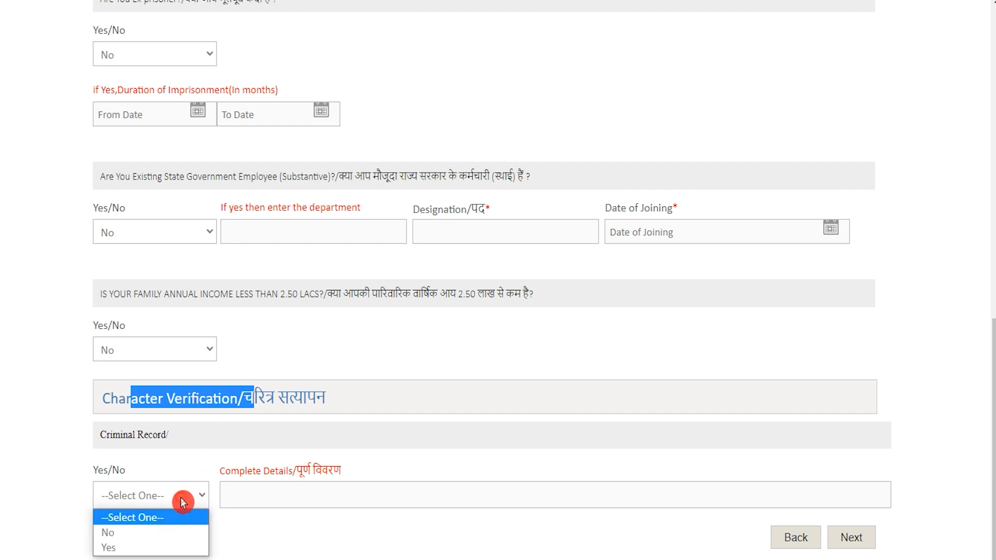
{"action": "left_click", "coordinate": [161, 533]}
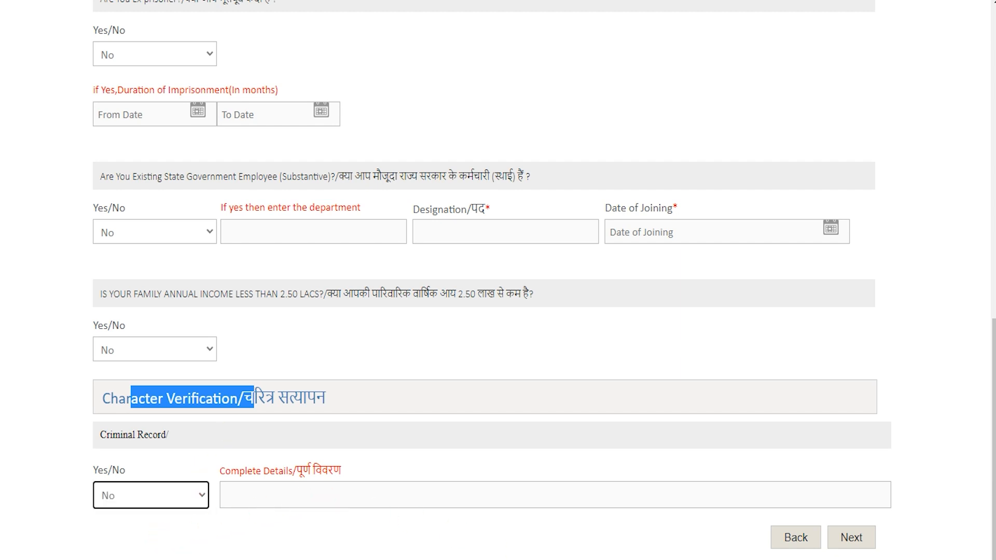
{"action": "left_click", "coordinate": [843, 549]}
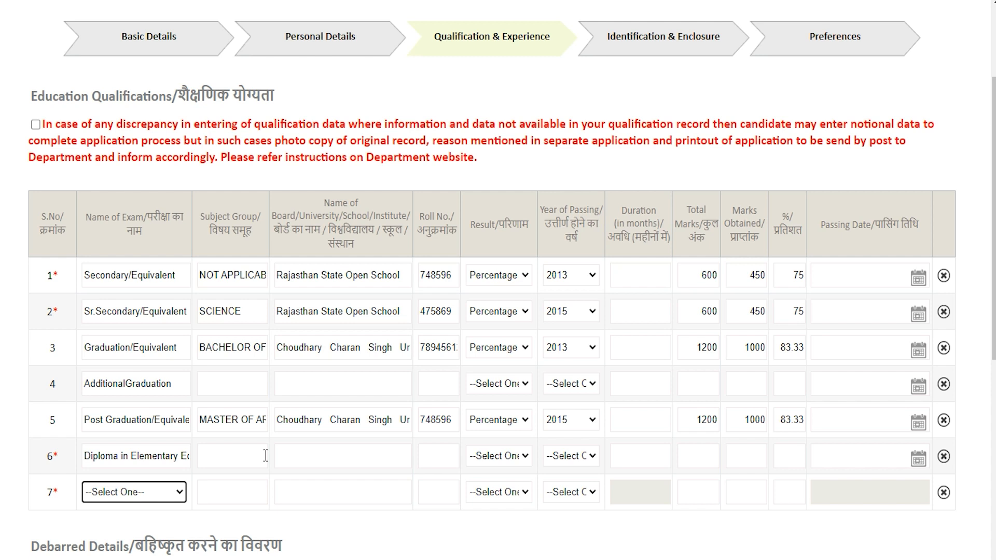
{"action": "scroll", "coordinate": [341, 339], "scroll_direction": "up", "scroll_amount": 3}
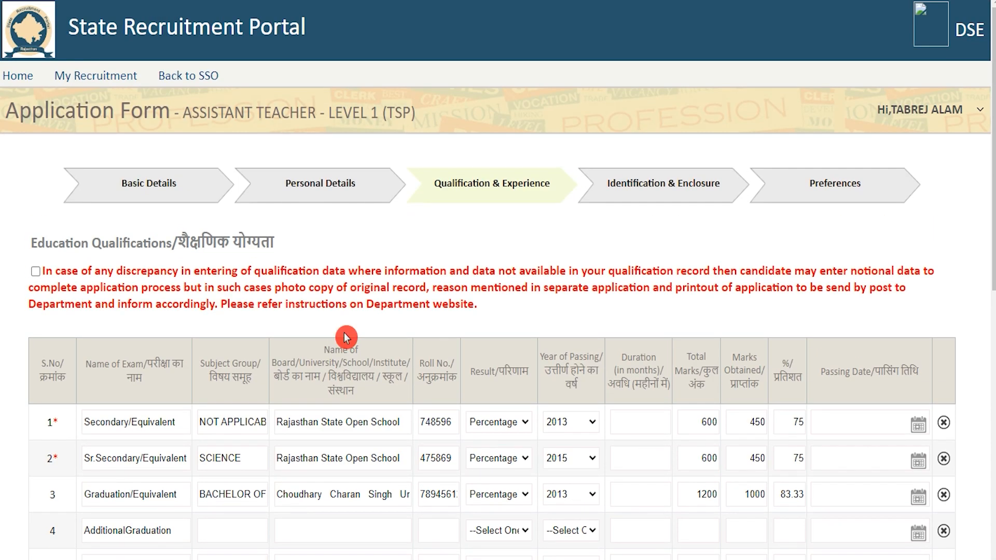
{"action": "scroll", "coordinate": [346, 338], "scroll_direction": "down", "scroll_amount": 3}
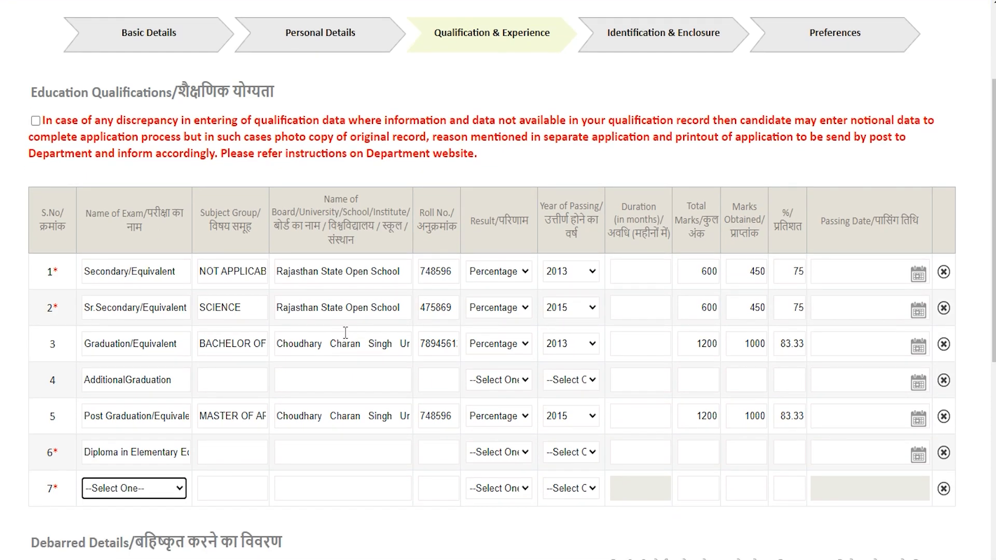
{"action": "scroll", "coordinate": [345, 335], "scroll_direction": "down", "scroll_amount": 2}
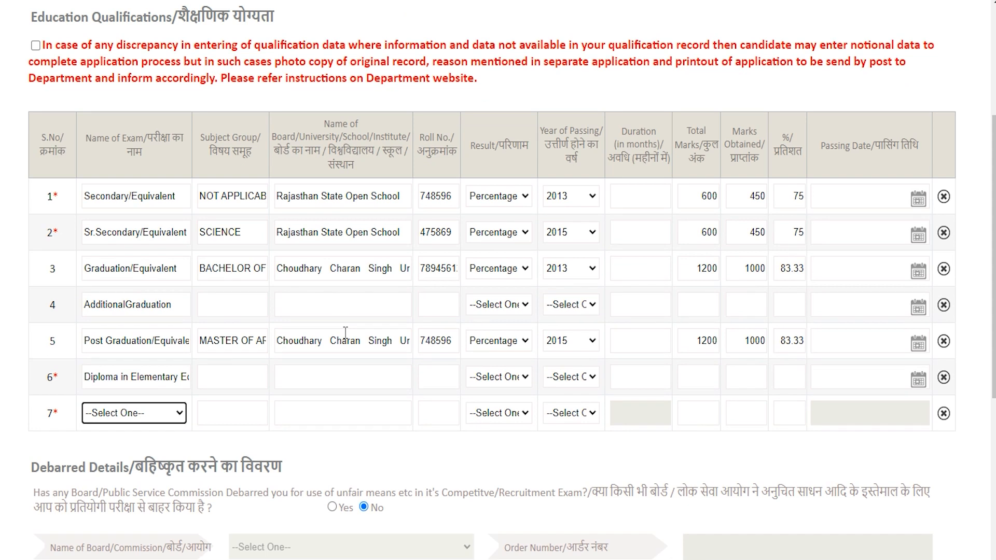
{"action": "left_click", "coordinate": [347, 279]}
{"action": "left_click", "coordinate": [537, 253]}
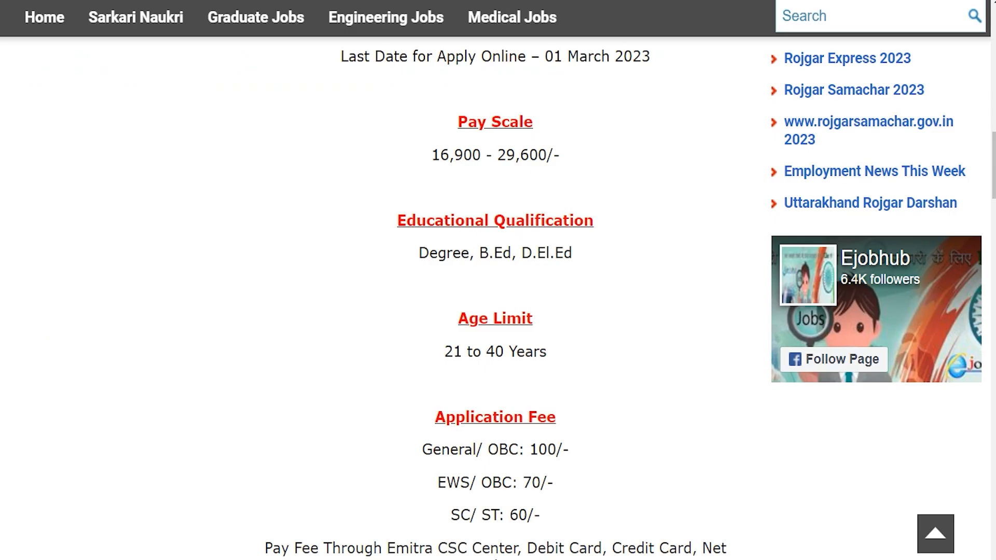
{"action": "scroll", "coordinate": [356, 280], "scroll_direction": "up", "scroll_amount": 4}
{"action": "scroll", "coordinate": [356, 283], "scroll_direction": "up", "scroll_amount": 5}
{"action": "left_click_drag", "start_coordinate": [356, 279], "coordinate": [604, 278]}
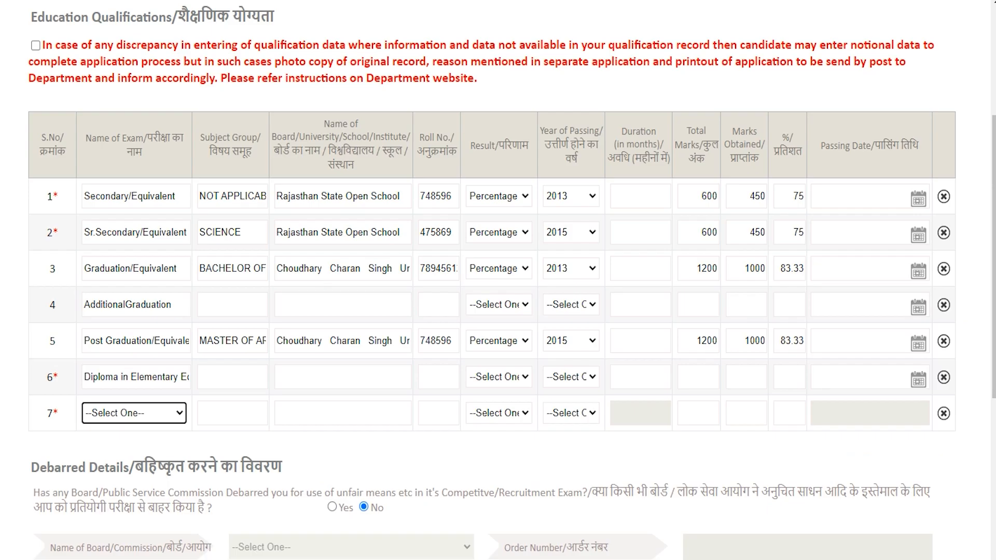
Enter row 6's subject English, board CCS and the roll number
{"action": "left_click", "coordinate": [162, 379]}
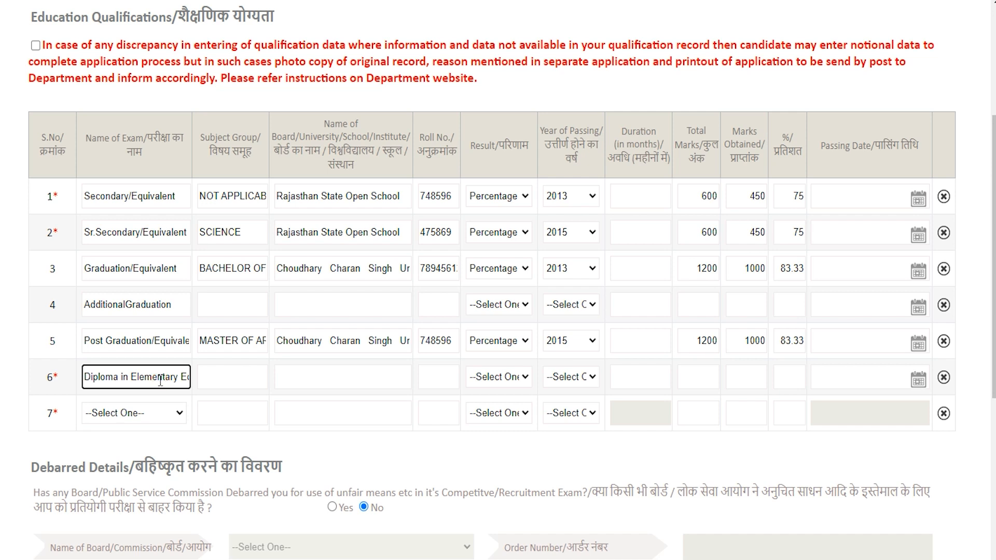
{"action": "left_click", "coordinate": [153, 414]}
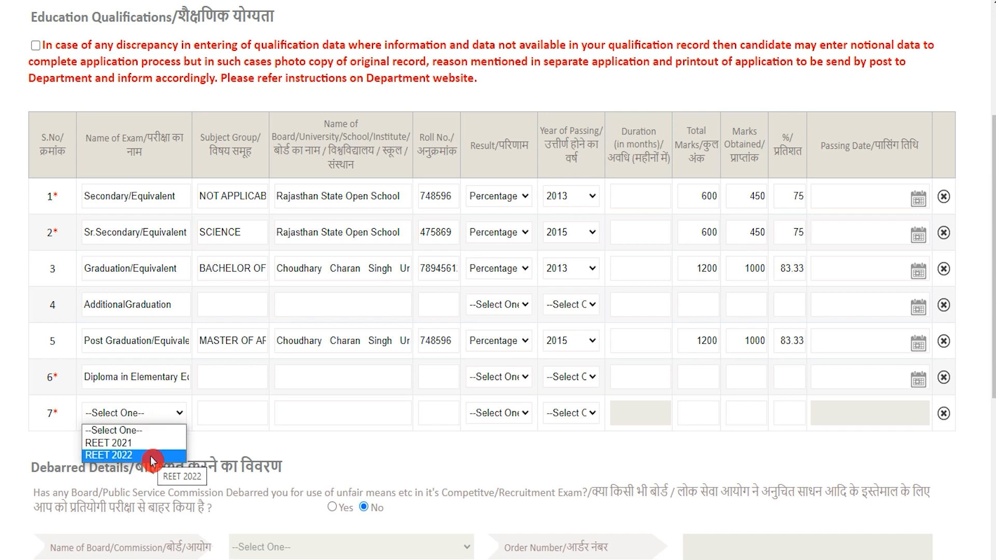
{"action": "left_click", "coordinate": [138, 378]}
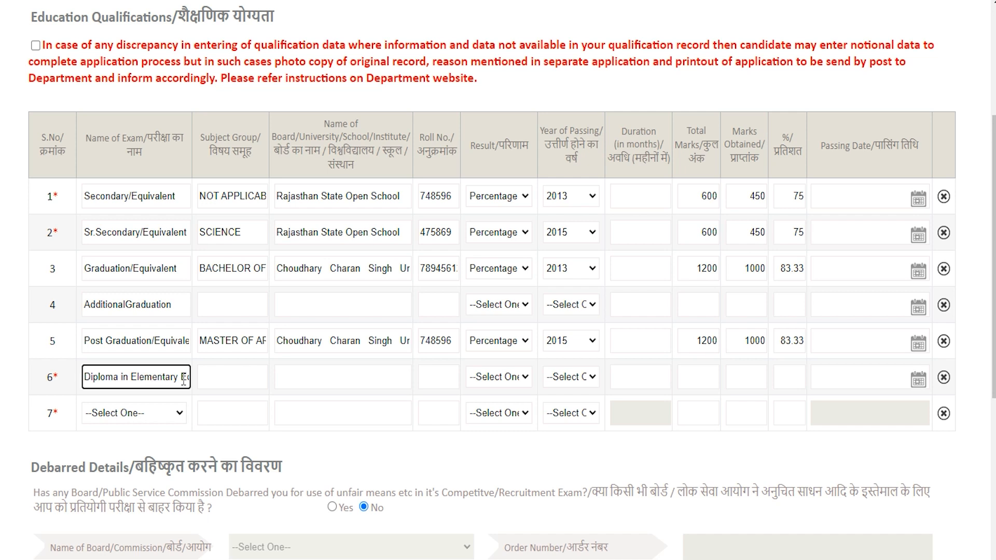
{"action": "left_click", "coordinate": [239, 377]}
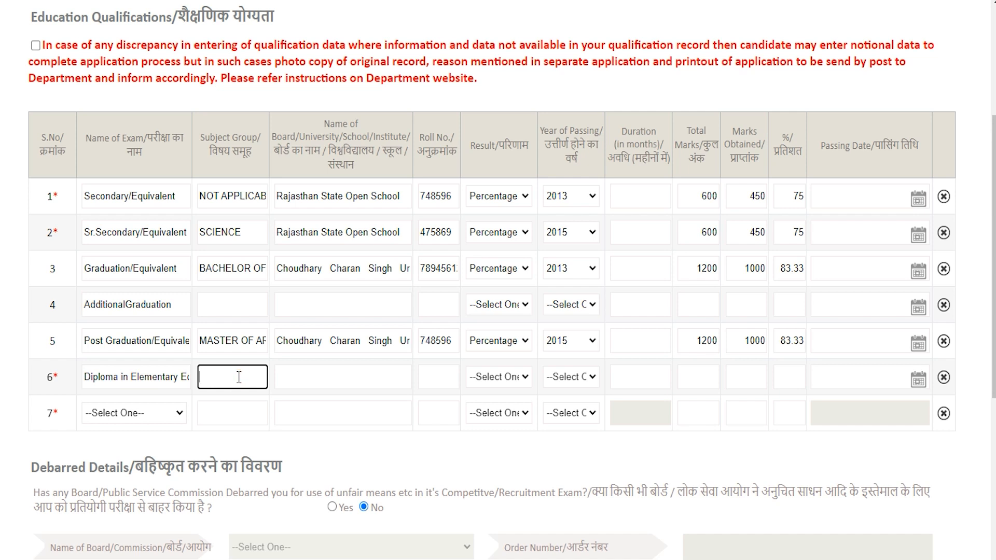
{"action": "type", "text": "English"}
{"action": "left_click", "coordinate": [311, 384]}
{"action": "type", "text": "CCS"}
{"action": "left_click", "coordinate": [432, 375]}
{"action": "type", "text": "475869"}
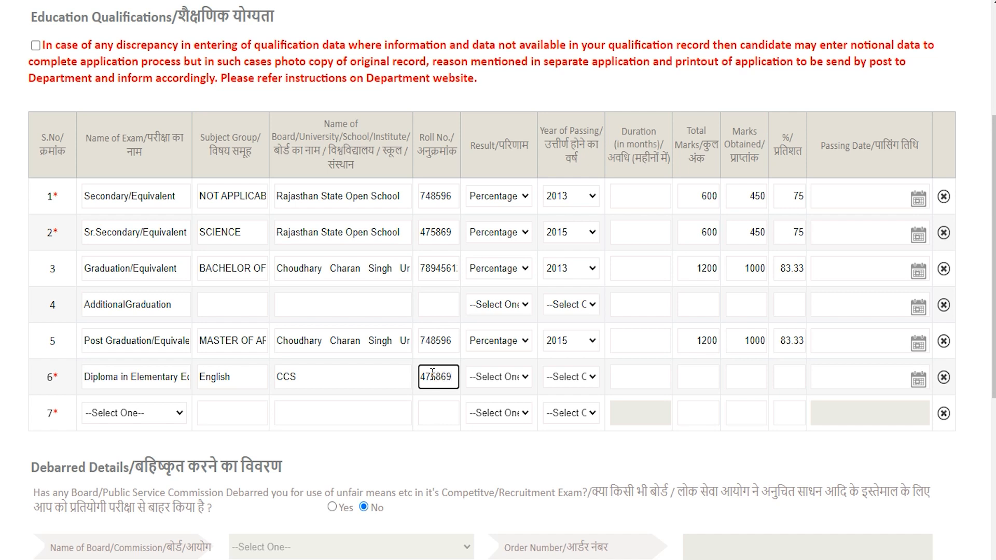
Set row 6 to Percentage, passed 2020, 450 of 600 marks so 75% calculates
{"action": "left_click", "coordinate": [511, 377]}
{"action": "left_click", "coordinate": [510, 377]}
{"action": "left_click", "coordinate": [503, 408]}
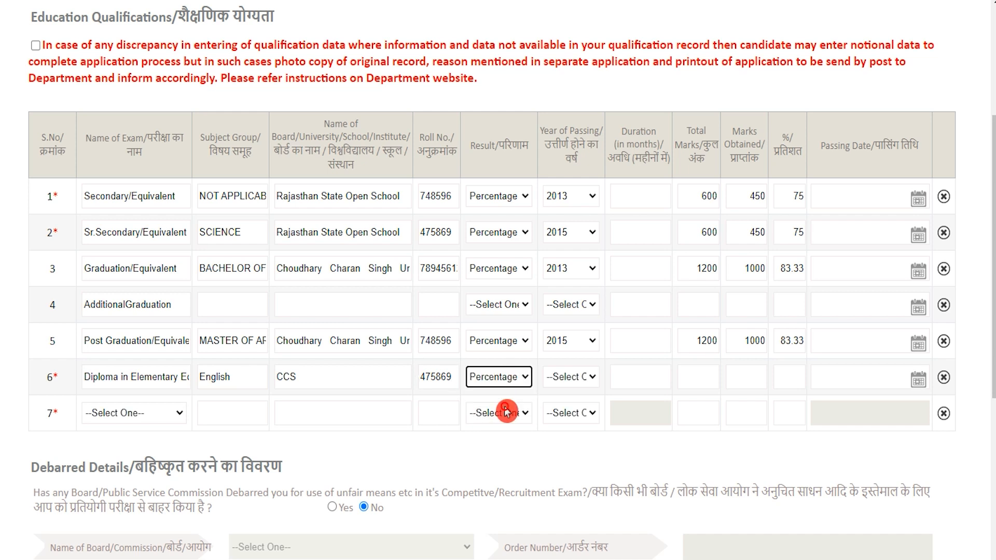
{"action": "left_click", "coordinate": [580, 377]}
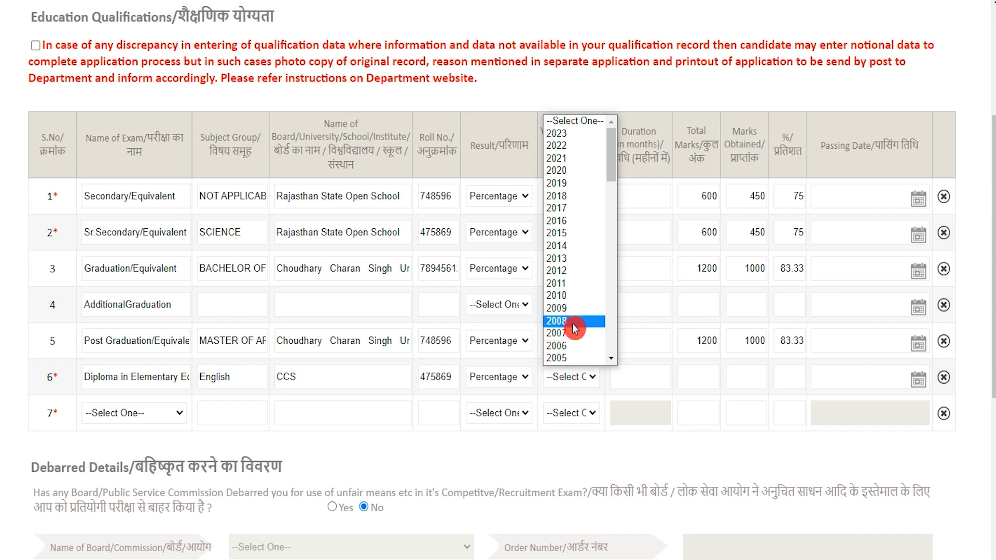
{"action": "left_click", "coordinate": [558, 171]}
{"action": "left_click", "coordinate": [693, 372]}
{"action": "type", "text": "600"}
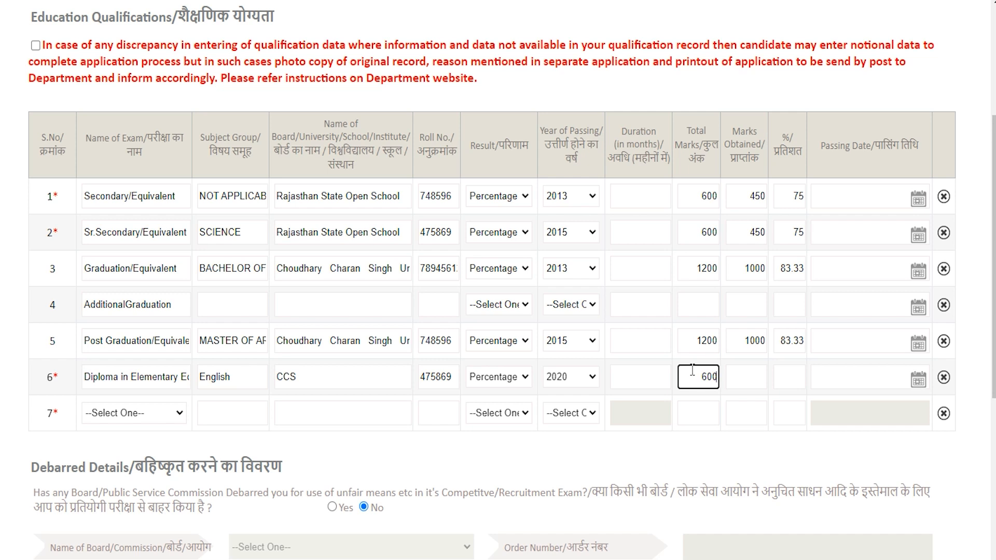
{"action": "key", "text": "Tab"}
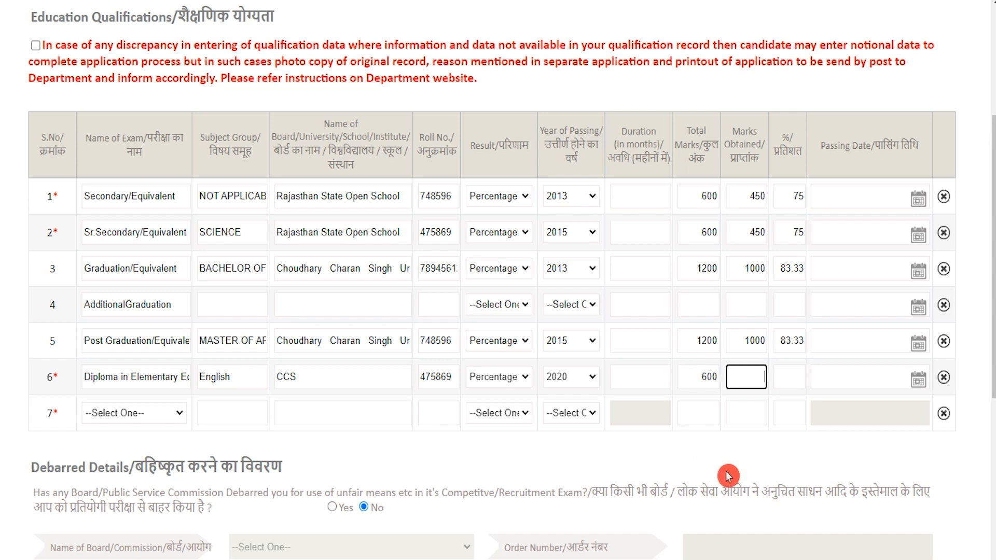
{"action": "type", "text": "450"}
{"action": "key", "text": "Tab"}
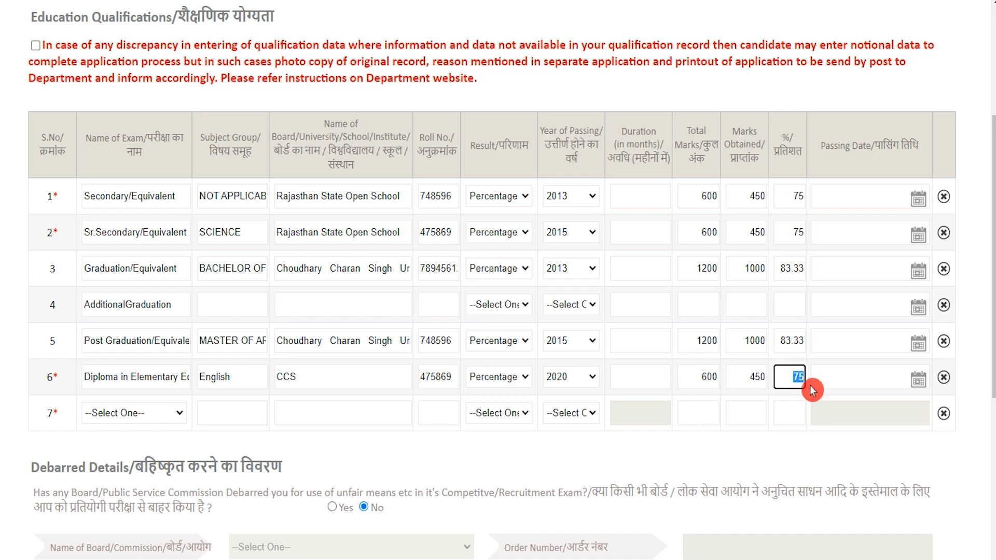
{"action": "left_click", "coordinate": [138, 413]}
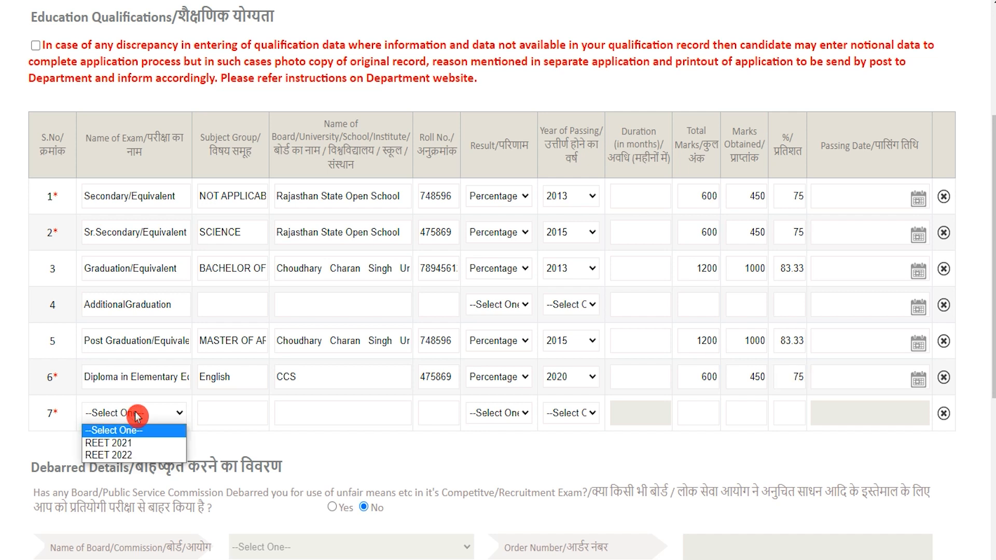
Choose REET 2022 for row 7, with subject English, board CCS and the roll number
{"action": "left_click", "coordinate": [142, 455]}
{"action": "left_click", "coordinate": [217, 412]}
{"action": "type", "text": "English"}
{"action": "left_click", "coordinate": [323, 417]}
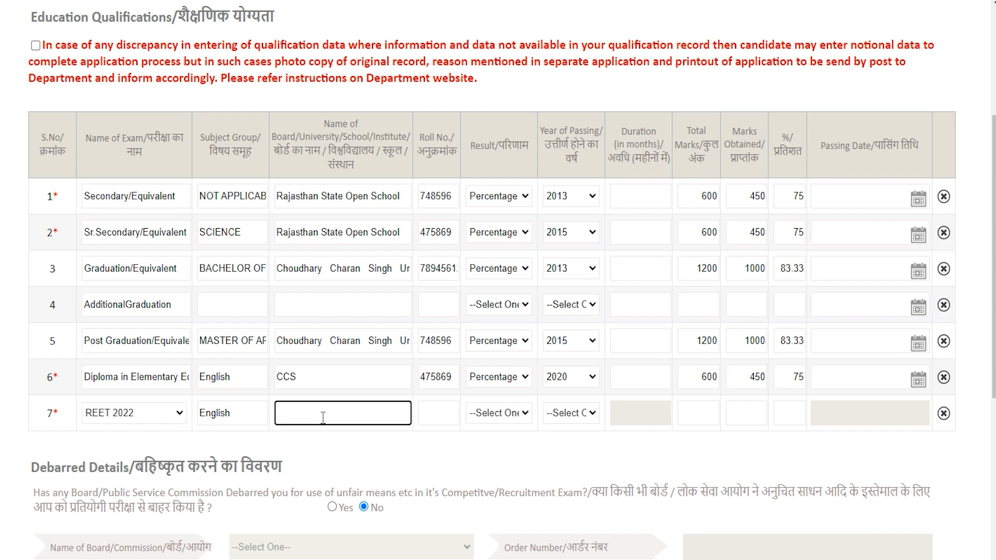
{"action": "type", "text": "CCS"}
{"action": "key", "text": "Tab"}
{"action": "type", "text": "748596"}
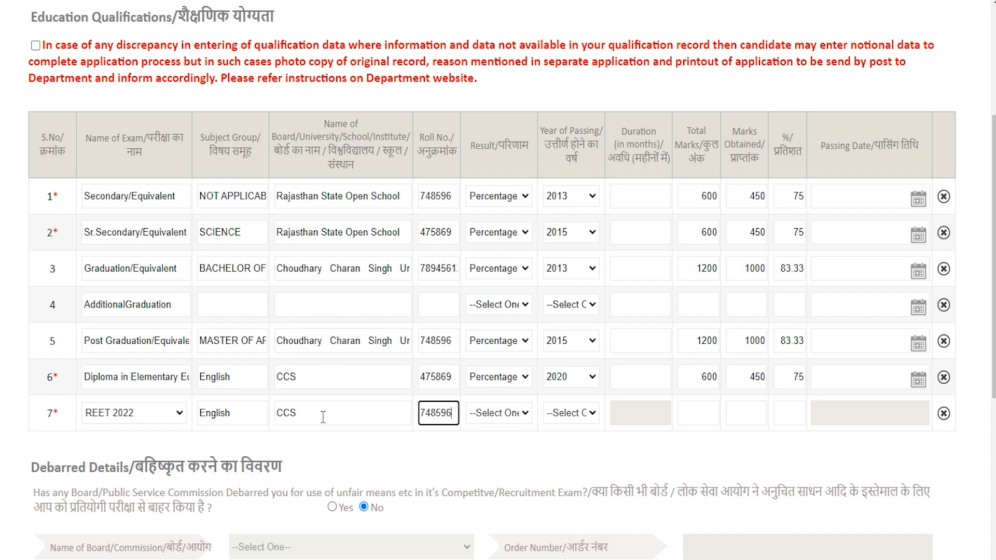
Set row 7's result type to Percentage, passing year 2022 and marks obtained 100 of 150
{"action": "left_click", "coordinate": [499, 413]}
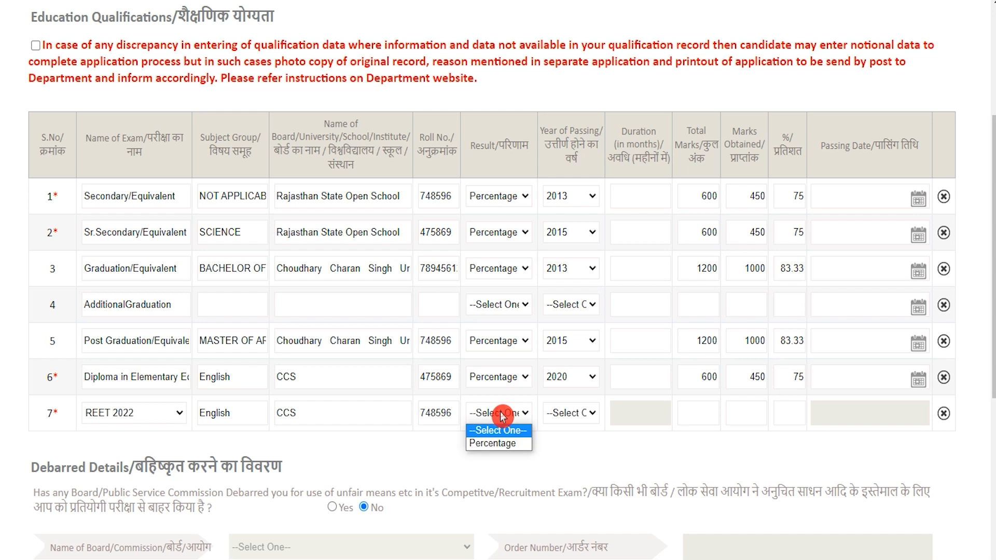
{"action": "left_click", "coordinate": [505, 445]}
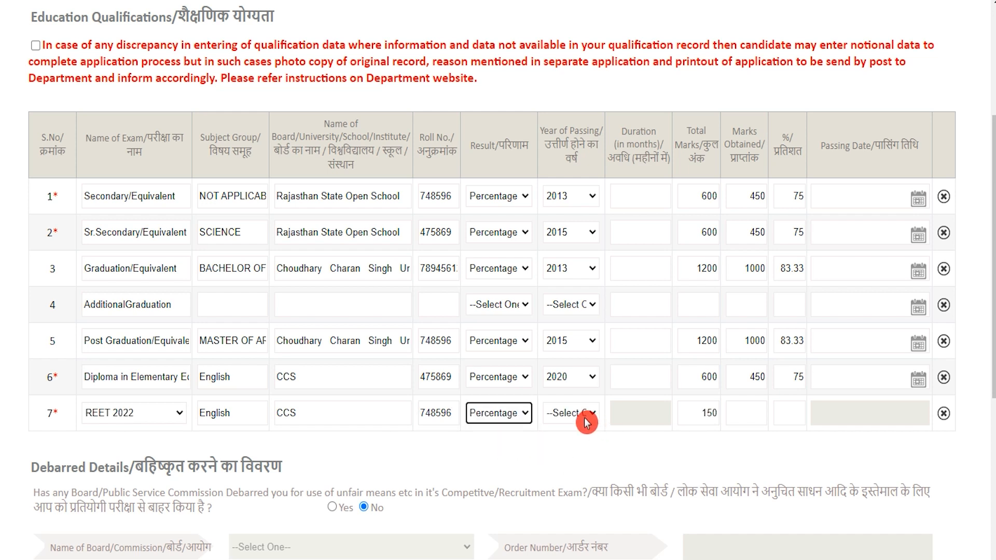
{"action": "left_click", "coordinate": [587, 422]}
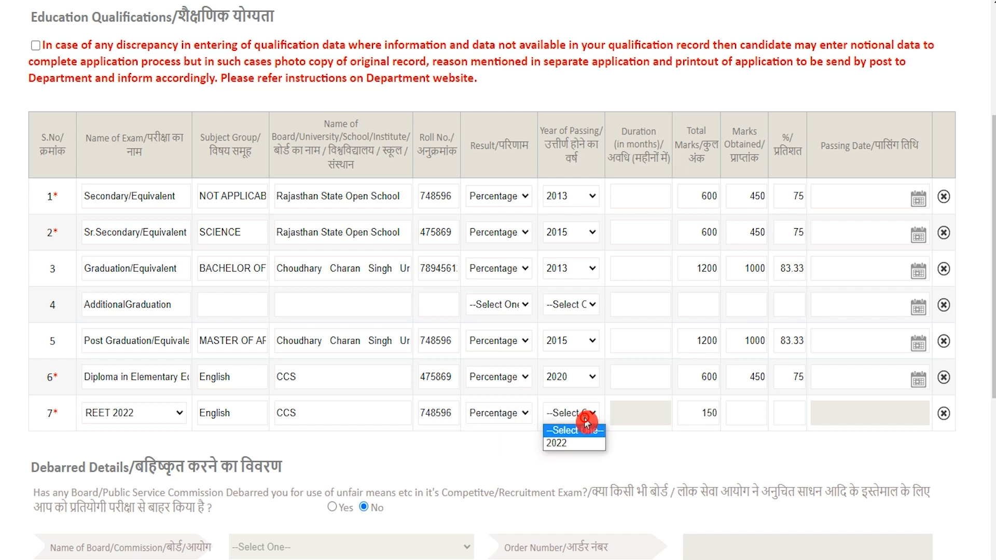
{"action": "left_click", "coordinate": [563, 446]}
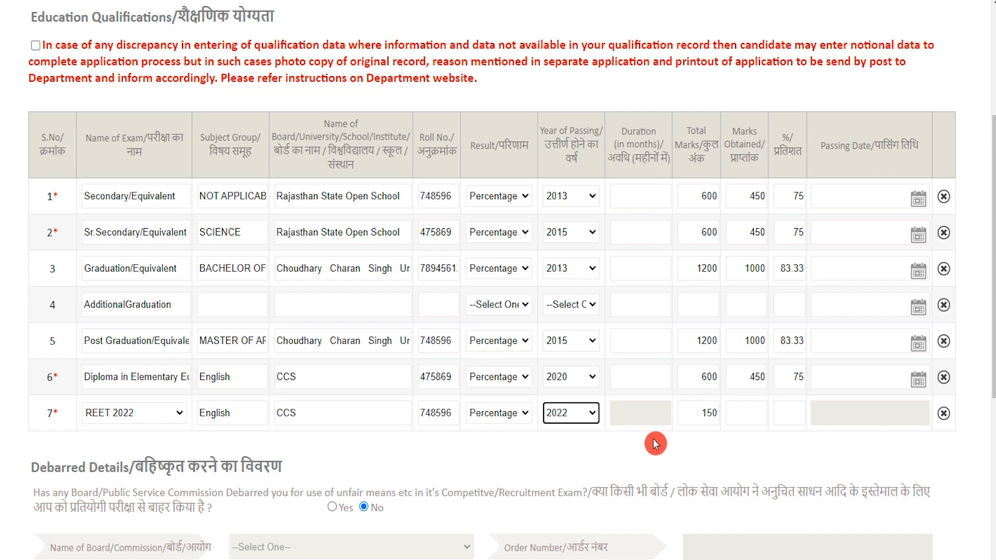
{"action": "left_click_drag", "start_coordinate": [712, 423], "coordinate": [696, 414]}
{"action": "left_click", "coordinate": [750, 413]}
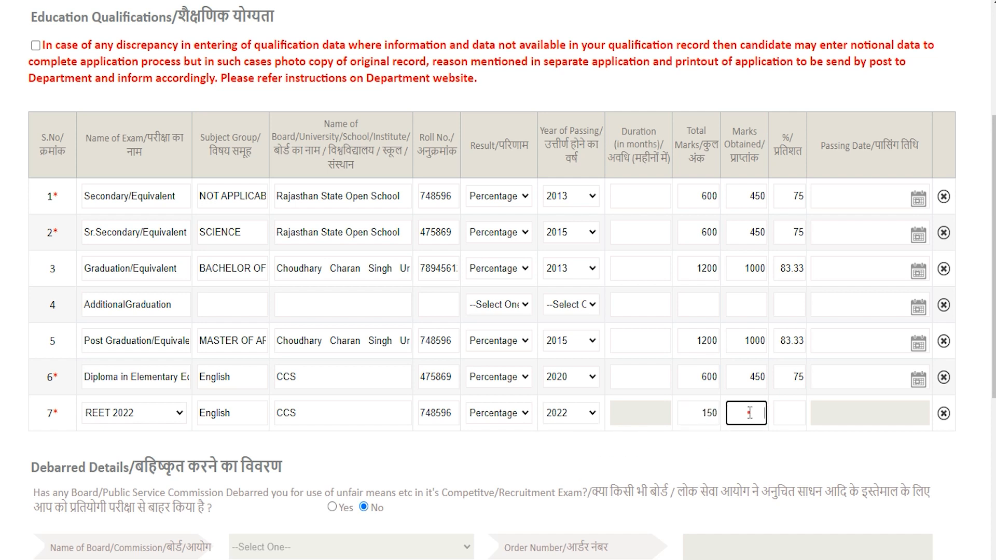
{"action": "type", "text": "100"}
{"action": "key", "text": "Tab"}
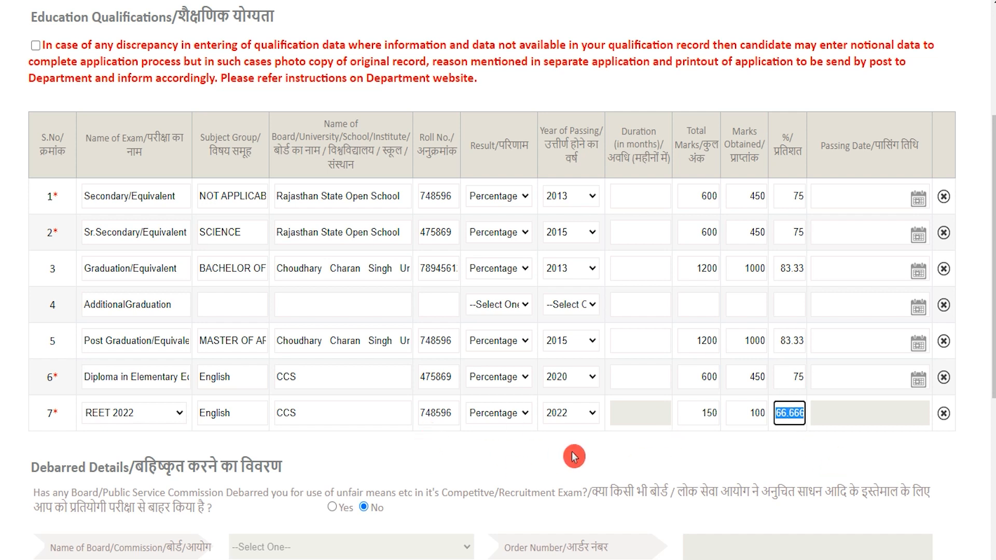
Choose English as the senior secondary medium of study and proceed to Identification & Enclosure
{"action": "scroll", "coordinate": [763, 460], "scroll_direction": "down", "scroll_amount": 3}
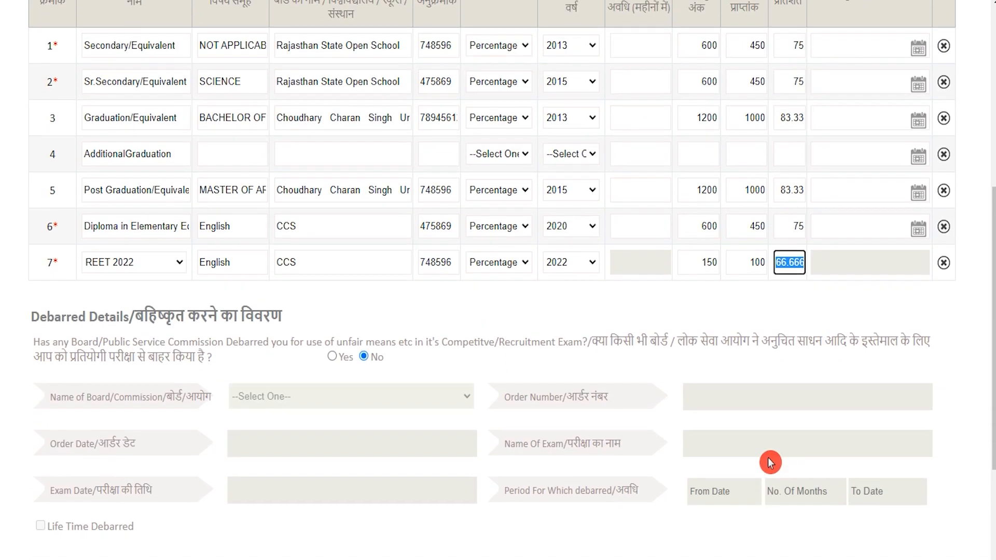
{"action": "scroll", "coordinate": [680, 381], "scroll_direction": "down", "scroll_amount": 2}
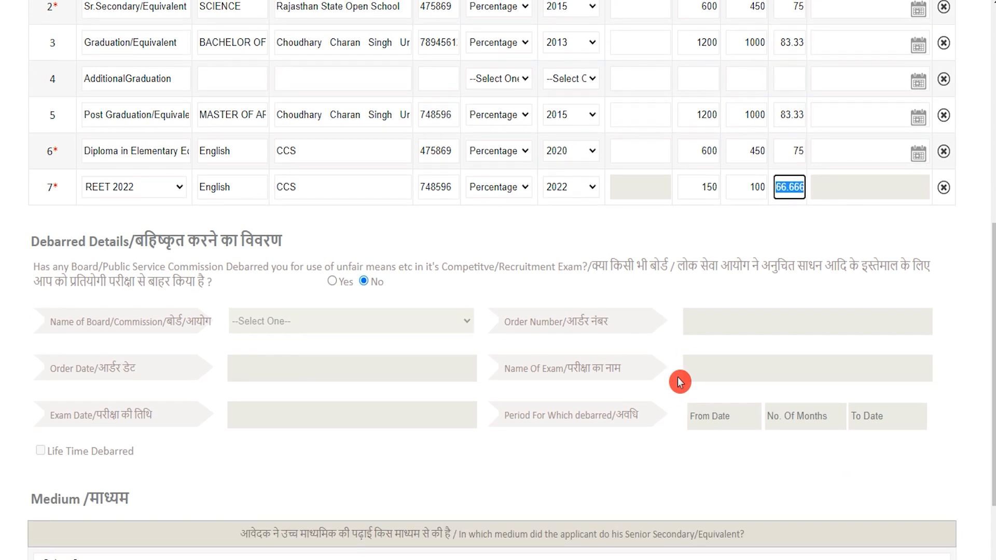
{"action": "scroll", "coordinate": [680, 382], "scroll_direction": "down", "scroll_amount": 3}
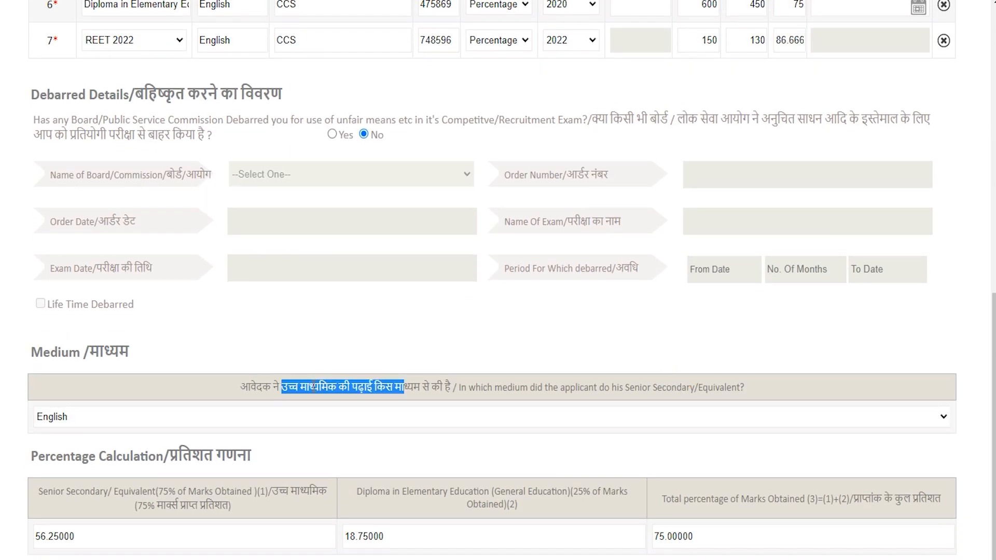
{"action": "left_click", "coordinate": [312, 386]}
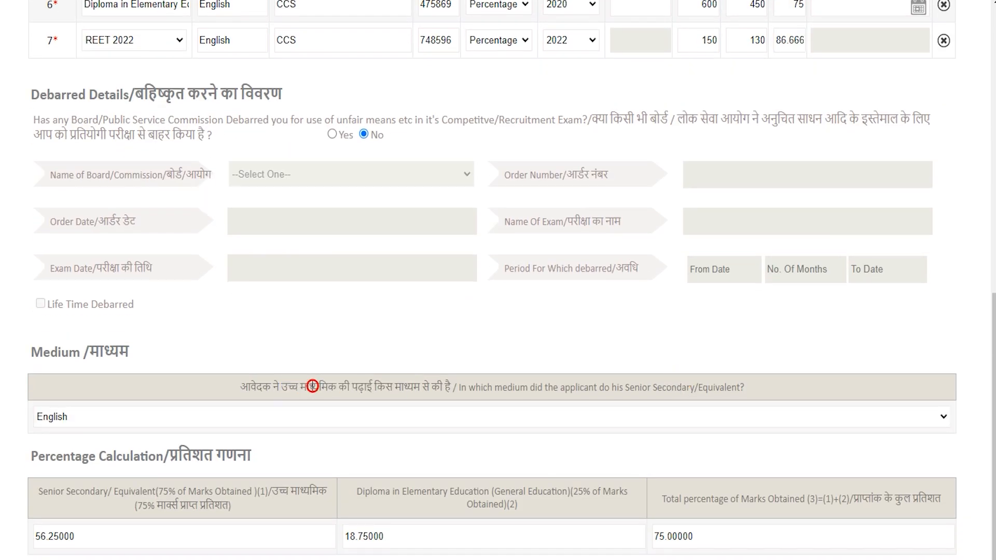
{"action": "left_click_drag", "start_coordinate": [281, 383], "coordinate": [430, 415]}
{"action": "left_click", "coordinate": [430, 415]}
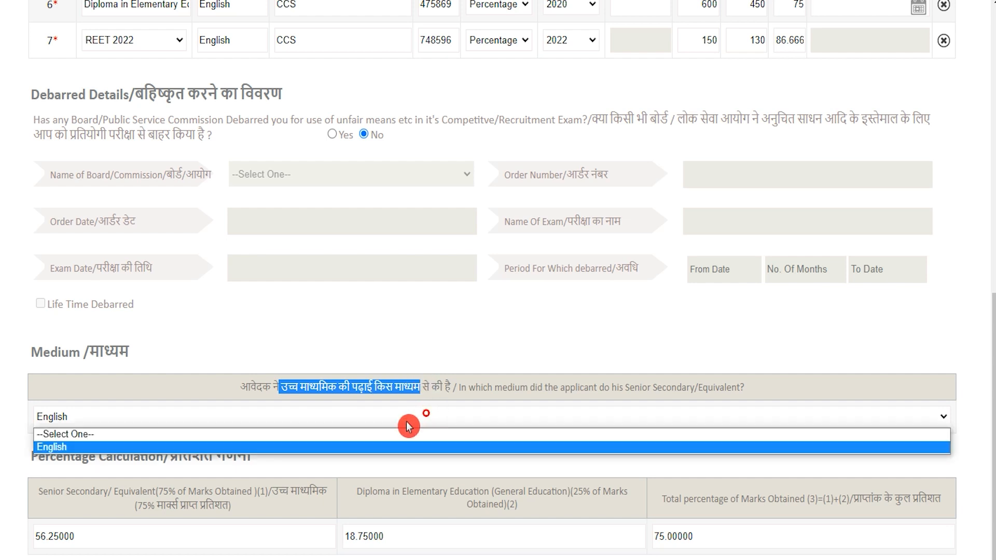
{"action": "left_click", "coordinate": [363, 449]}
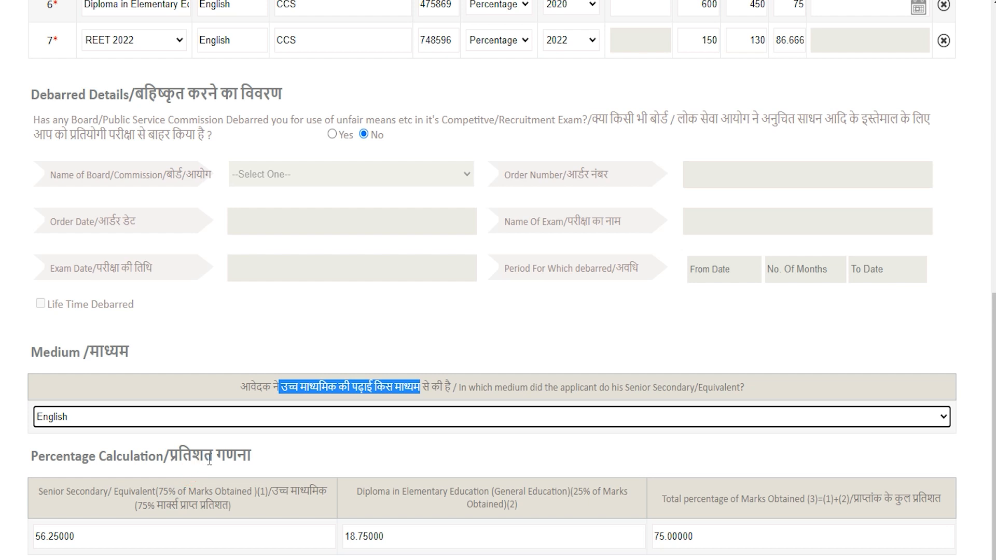
{"action": "left_click_drag", "start_coordinate": [114, 452], "coordinate": [237, 452]}
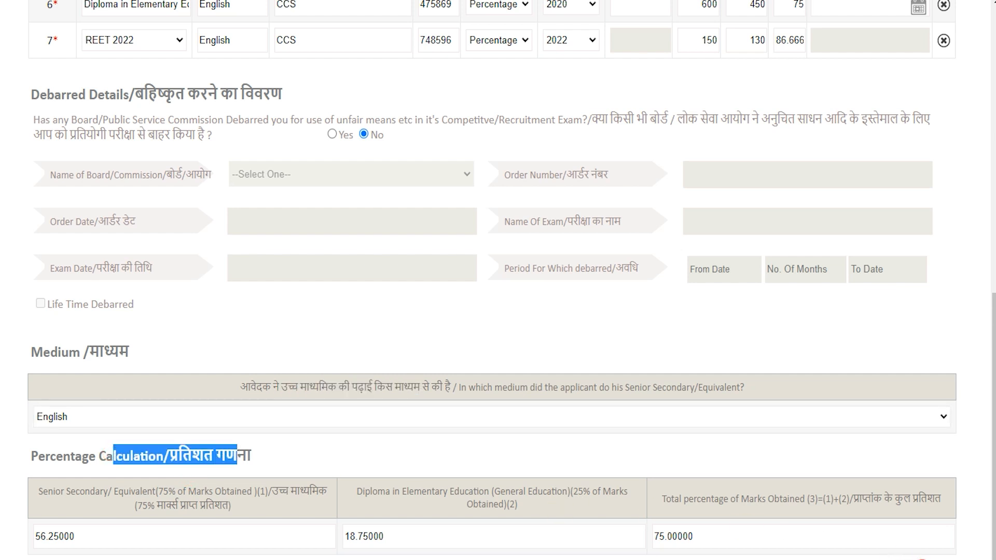
{"action": "scroll", "coordinate": [913, 553], "scroll_direction": "down", "scroll_amount": 1}
{"action": "left_click", "coordinate": [936, 551]}
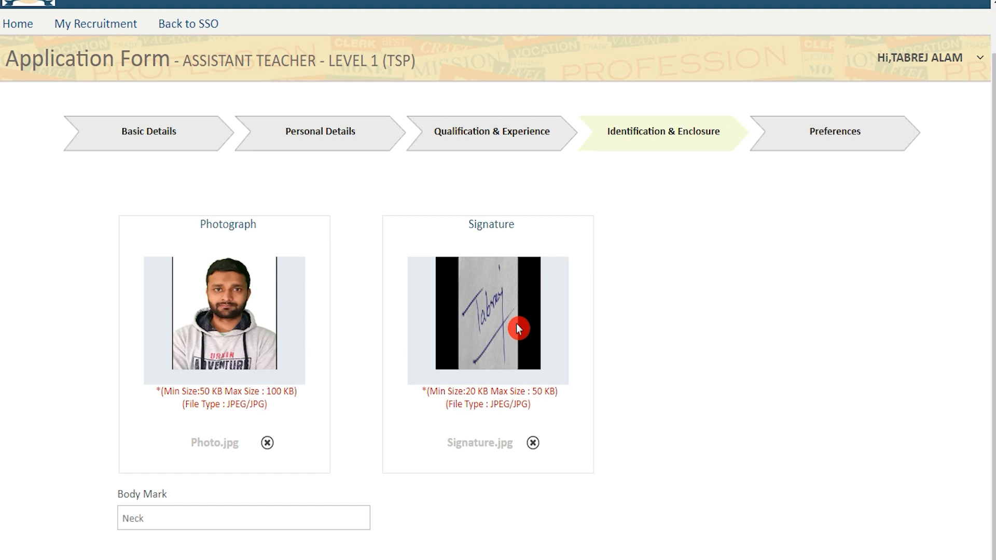
Check the photo and signature upload limits, enter Neck as the body mark, and continue
{"action": "left_click_drag", "start_coordinate": [201, 392], "coordinate": [258, 407]}
{"action": "left_click_drag", "start_coordinate": [465, 392], "coordinate": [556, 390]}
{"action": "left_click_drag", "start_coordinate": [486, 406], "coordinate": [522, 407]}
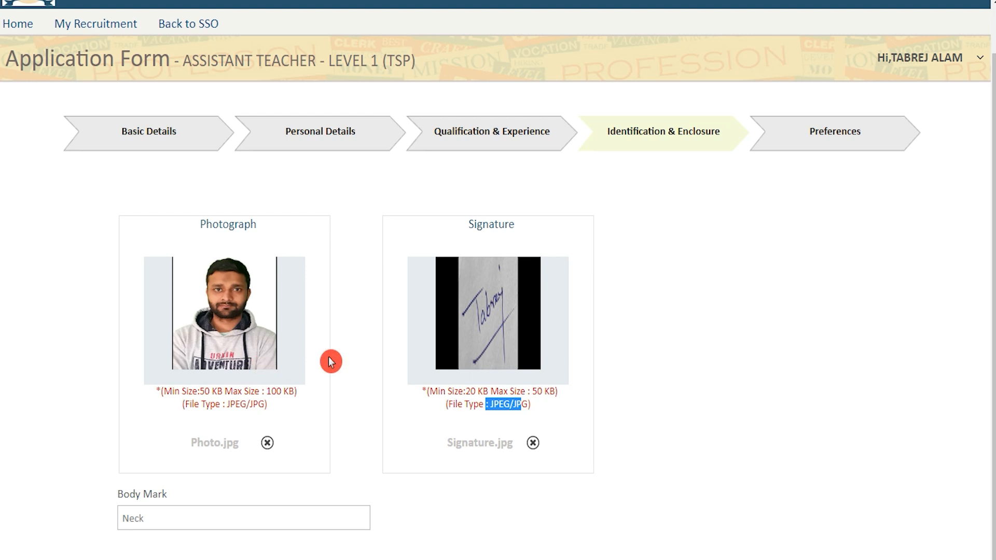
{"action": "left_click", "coordinate": [176, 516]}
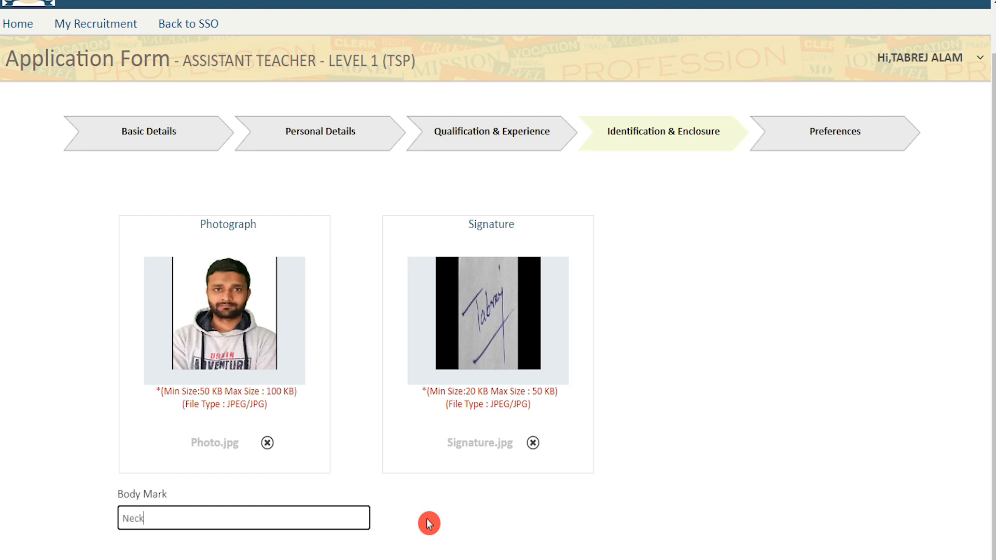
{"action": "scroll", "coordinate": [751, 537], "scroll_direction": "down", "scroll_amount": 1}
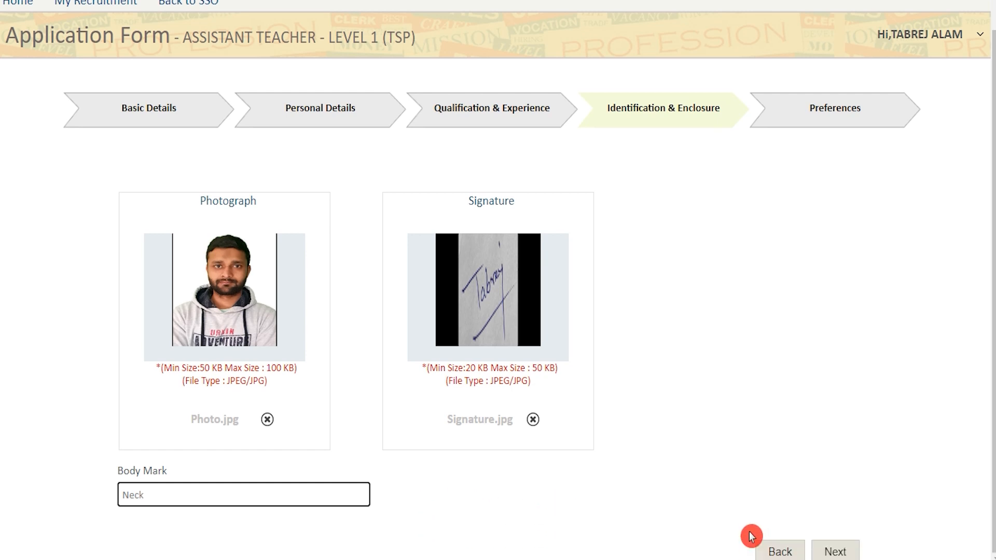
{"action": "left_click", "coordinate": [835, 551]}
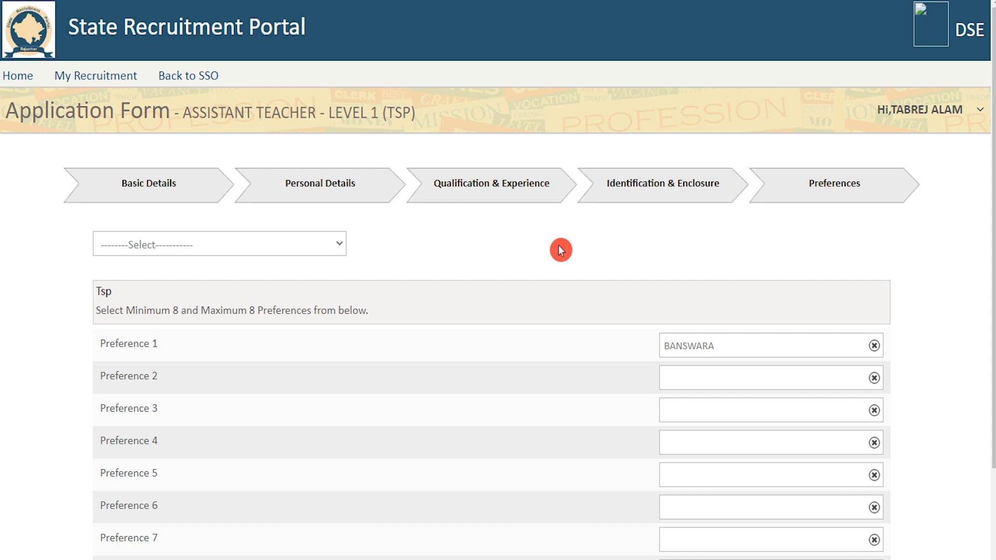
Fill preferences 2–8 with CHITTORGARH, DUNGARPUR, PALI, RAJSAMAND, SIROHI, UDAIPUR and PRATAPGARH, then continue to the preview
{"action": "left_click", "coordinate": [233, 245]}
{"action": "left_click", "coordinate": [174, 305]}
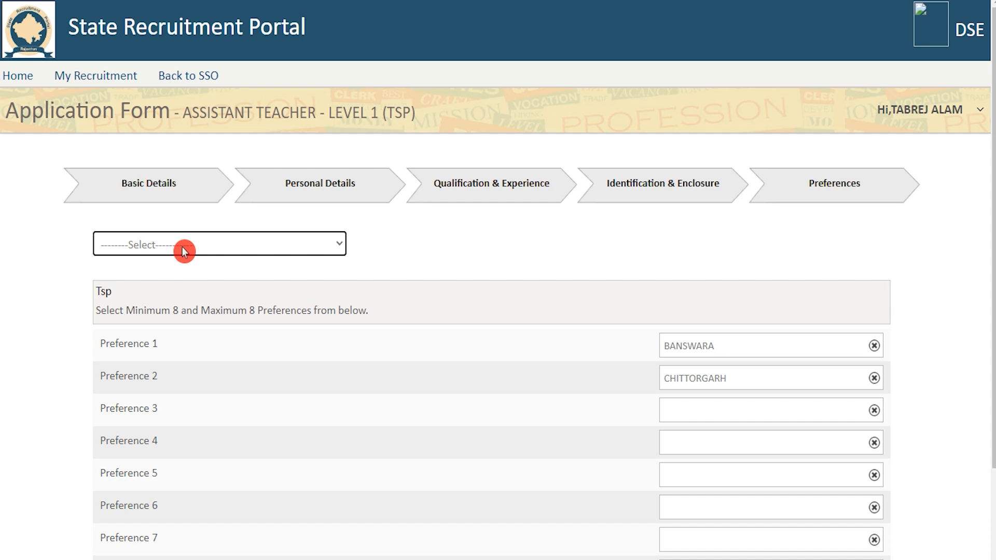
{"action": "left_click", "coordinate": [182, 252]}
{"action": "left_click", "coordinate": [163, 324]}
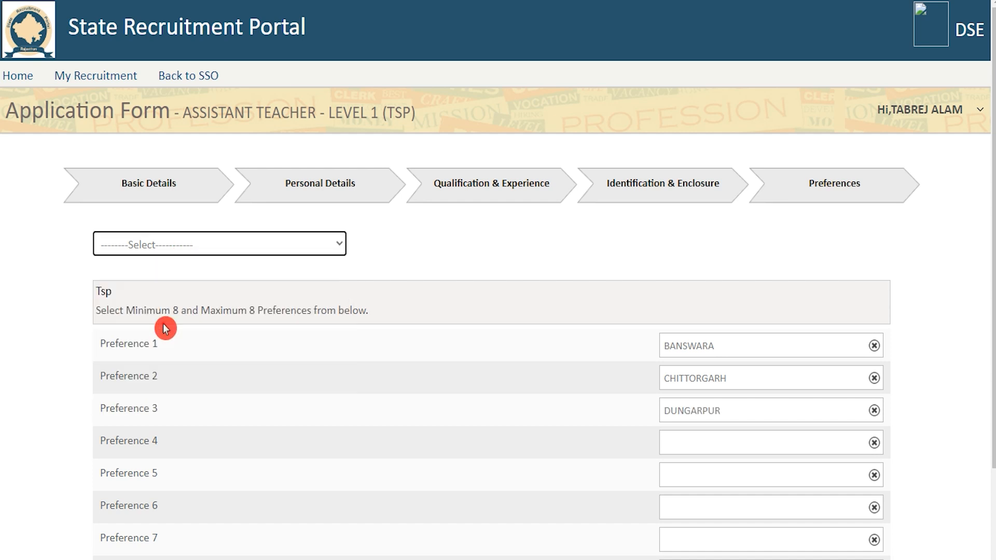
{"action": "left_click", "coordinate": [199, 250]}
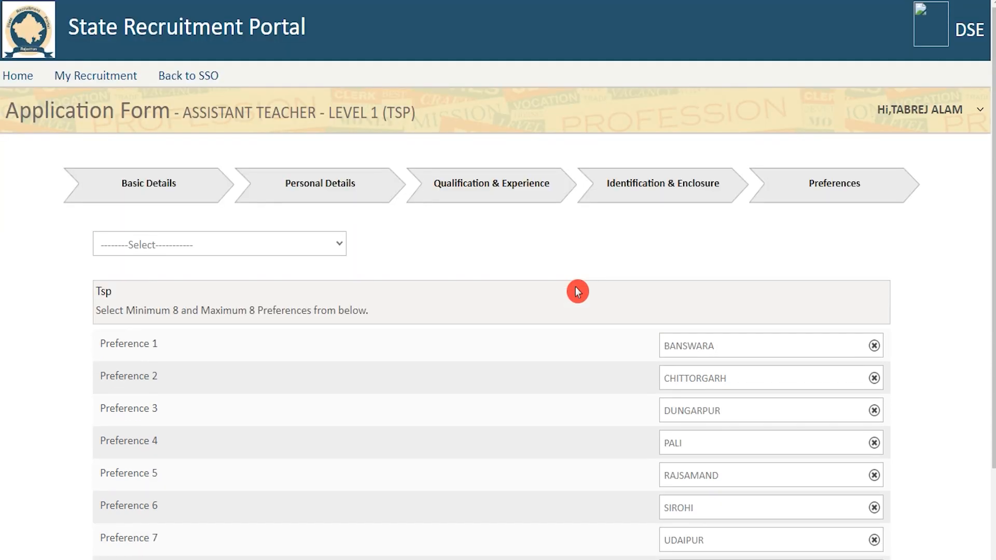
{"action": "scroll", "coordinate": [576, 289], "scroll_direction": "down", "scroll_amount": 3}
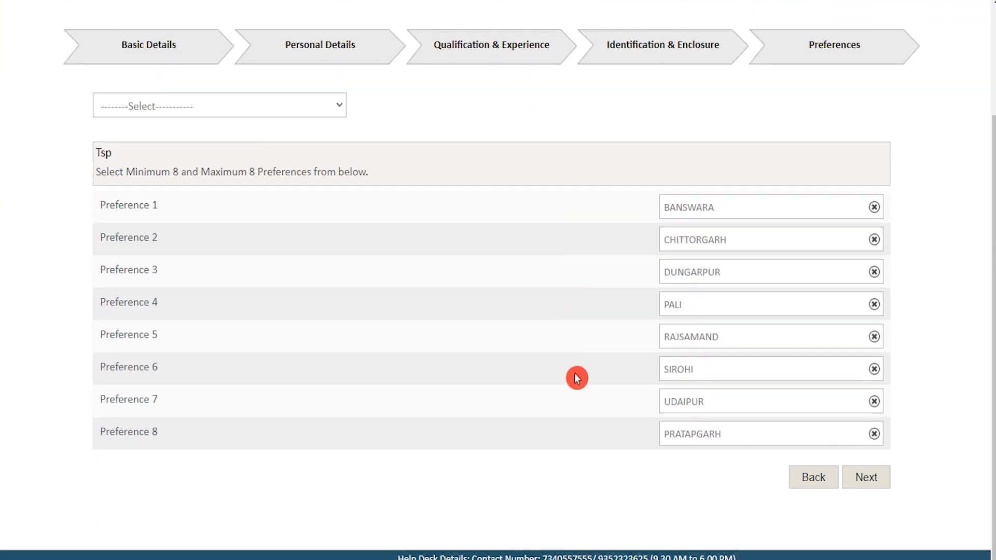
{"action": "left_click", "coordinate": [864, 484]}
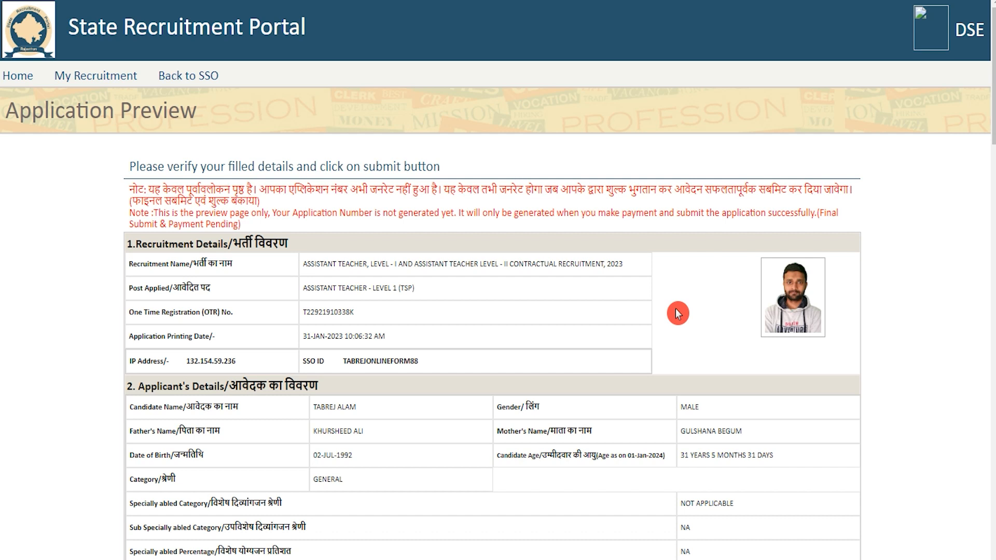
Accept the declaration at the bottom of the preview and final-submit the application
{"action": "key", "text": "End"}
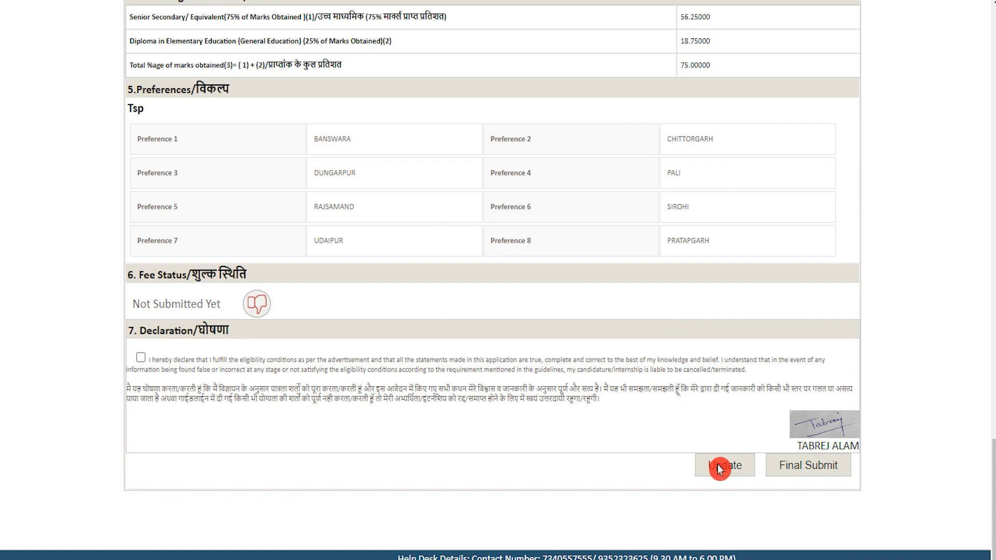
{"action": "left_click", "coordinate": [140, 359]}
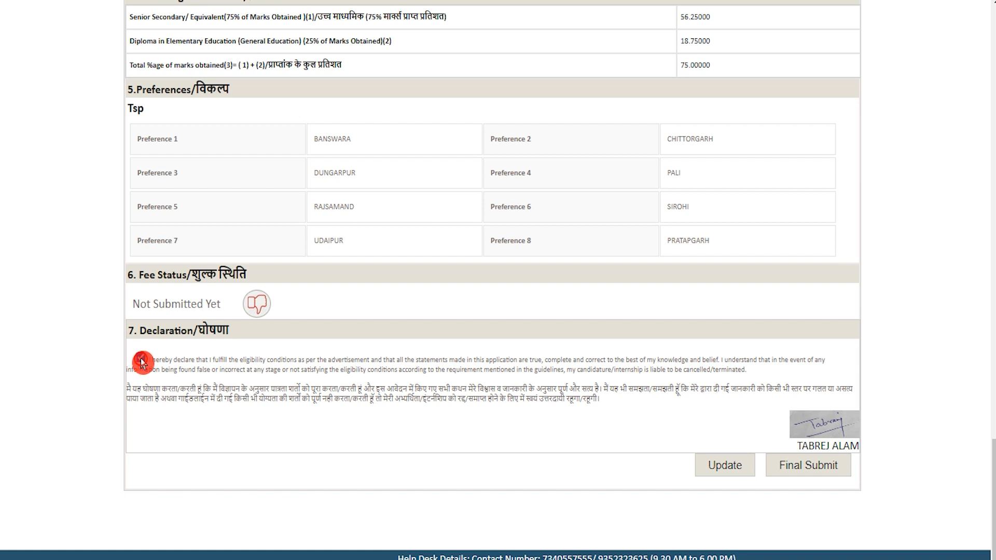
{"action": "left_click", "coordinate": [797, 472]}
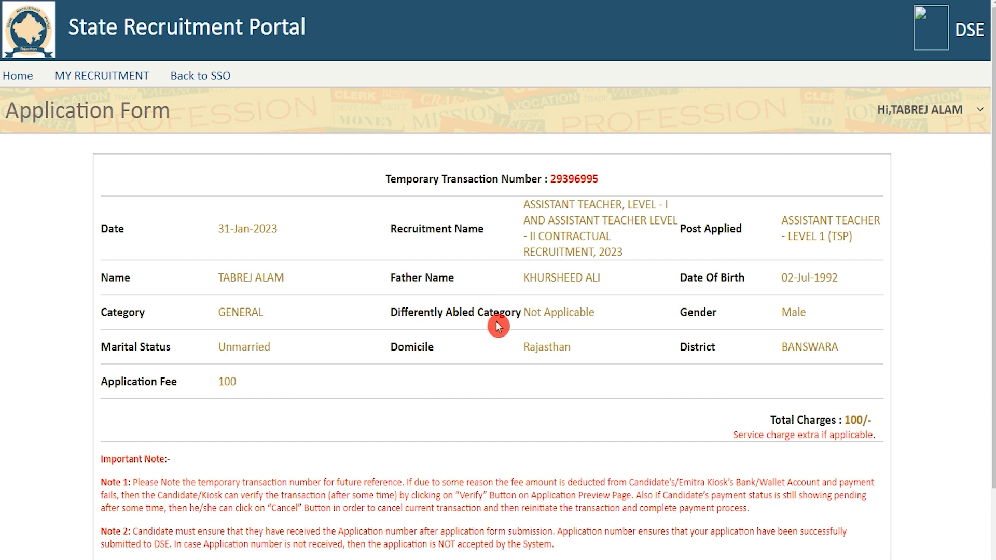
Compare the 100 total charges with the General/OBC, EWS and SC/ST fees in the job listing
{"action": "left_click_drag", "start_coordinate": [845, 420], "coordinate": [874, 421]}
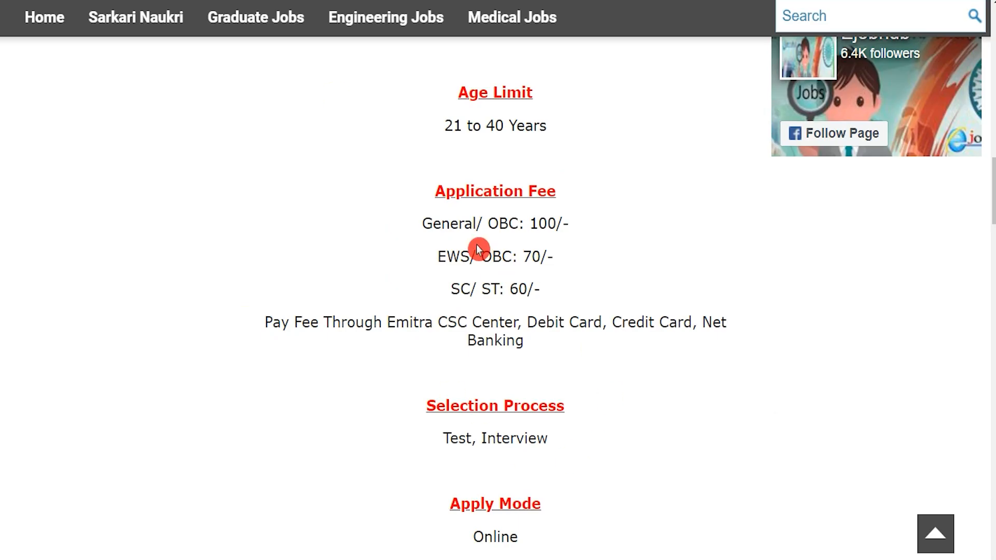
{"action": "left_click_drag", "start_coordinate": [457, 223], "coordinate": [551, 225]}
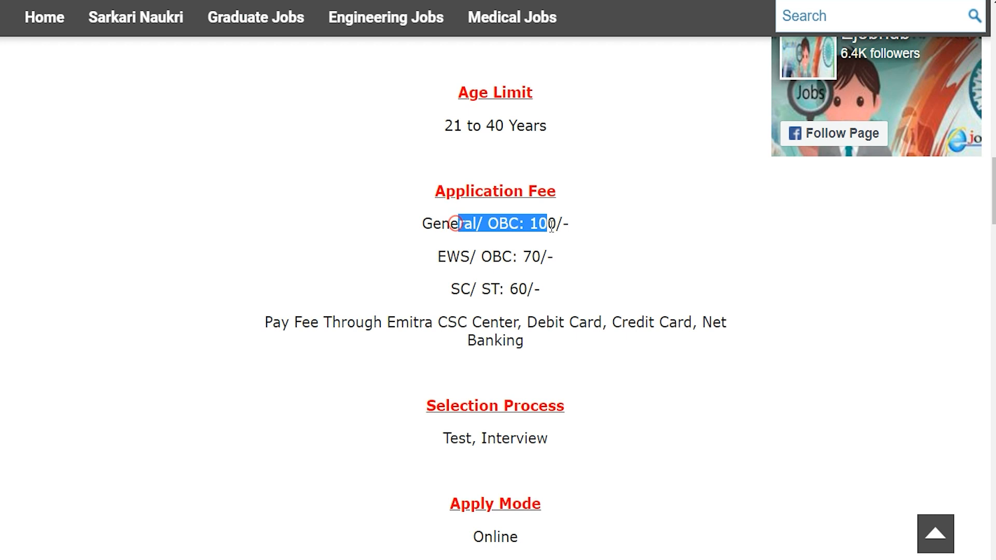
{"action": "left_click_drag", "start_coordinate": [446, 257], "coordinate": [524, 258]}
{"action": "left_click_drag", "start_coordinate": [458, 291], "coordinate": [519, 289]}
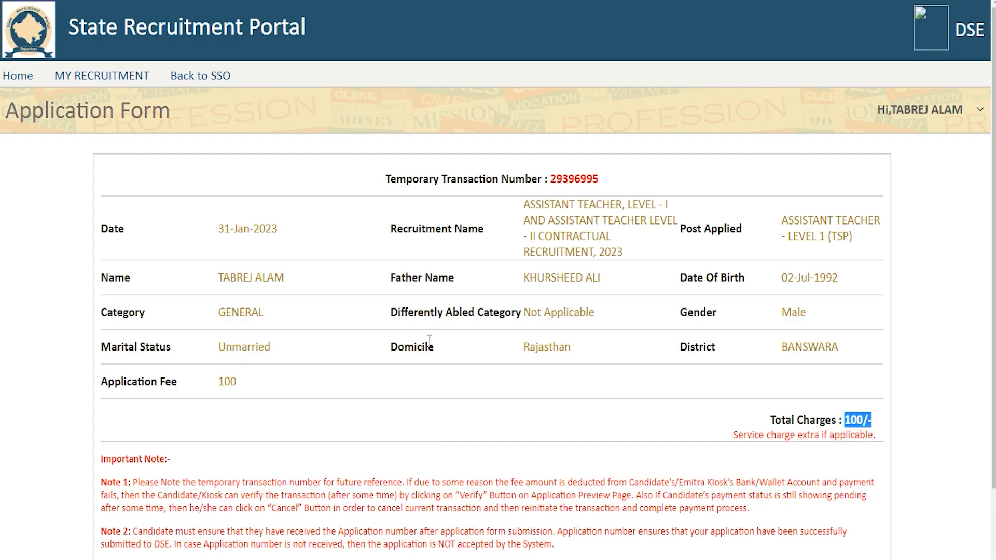
{"action": "left_click", "coordinate": [848, 420]}
{"action": "left_click_drag", "start_coordinate": [846, 419], "coordinate": [872, 418]}
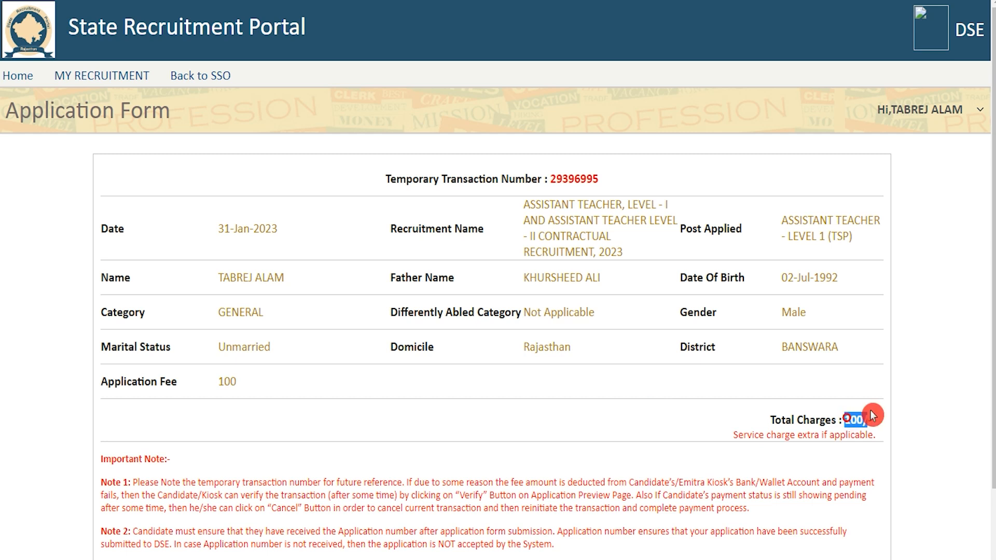
Pay the fee, confirming the payment and acknowledging the do-not-refresh warning
{"action": "scroll", "coordinate": [641, 400], "scroll_direction": "down", "scroll_amount": 2}
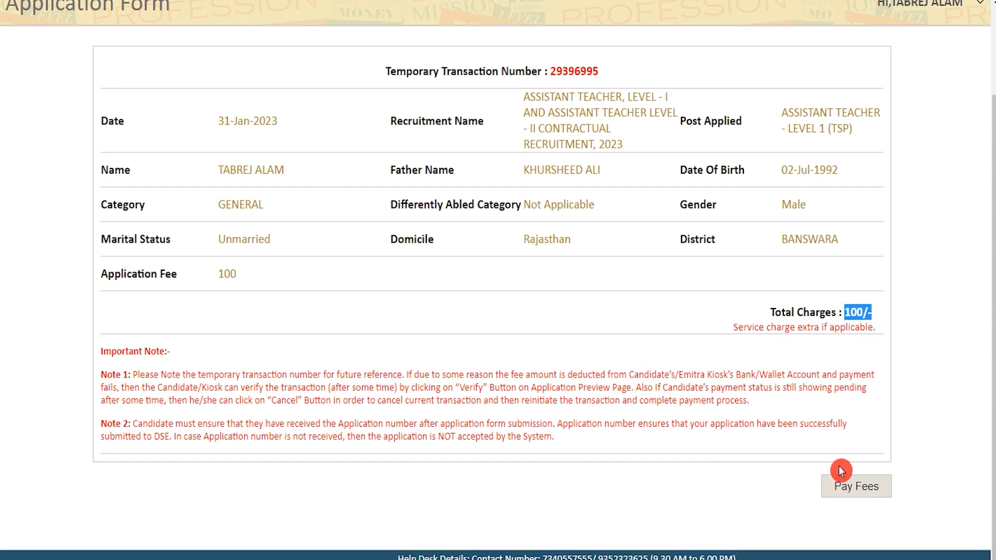
{"action": "left_click", "coordinate": [845, 490]}
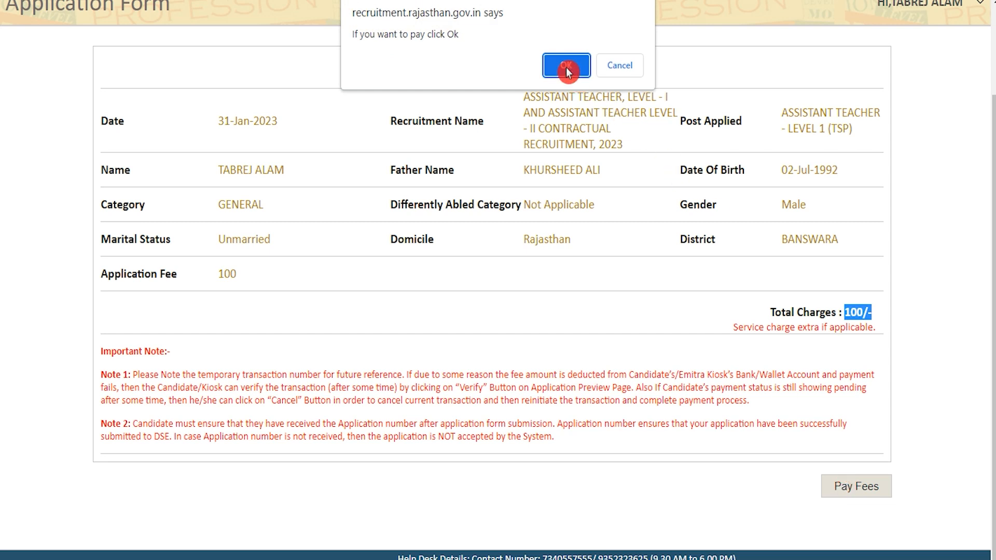
{"action": "left_click", "coordinate": [566, 66]}
{"action": "left_click", "coordinate": [620, 66]}
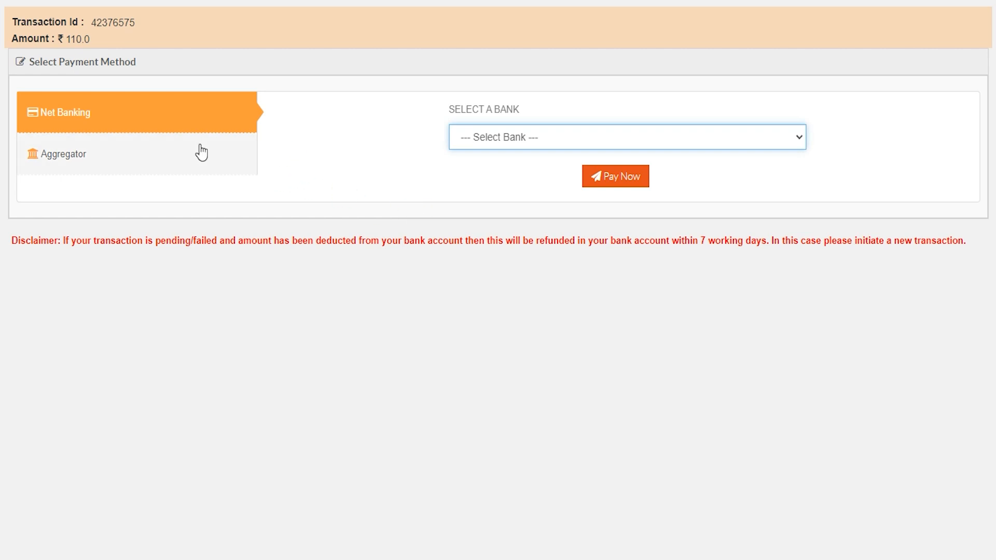
Pay the ₹110 fee through the BILLDESK aggregator and proceed to BillDesk
{"action": "left_click", "coordinate": [87, 162]}
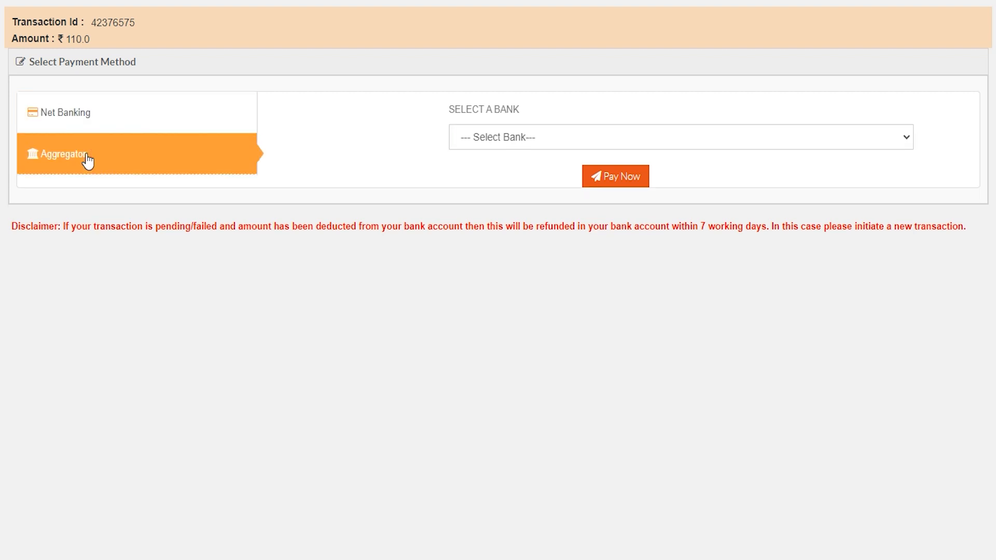
{"action": "left_click", "coordinate": [540, 139]}
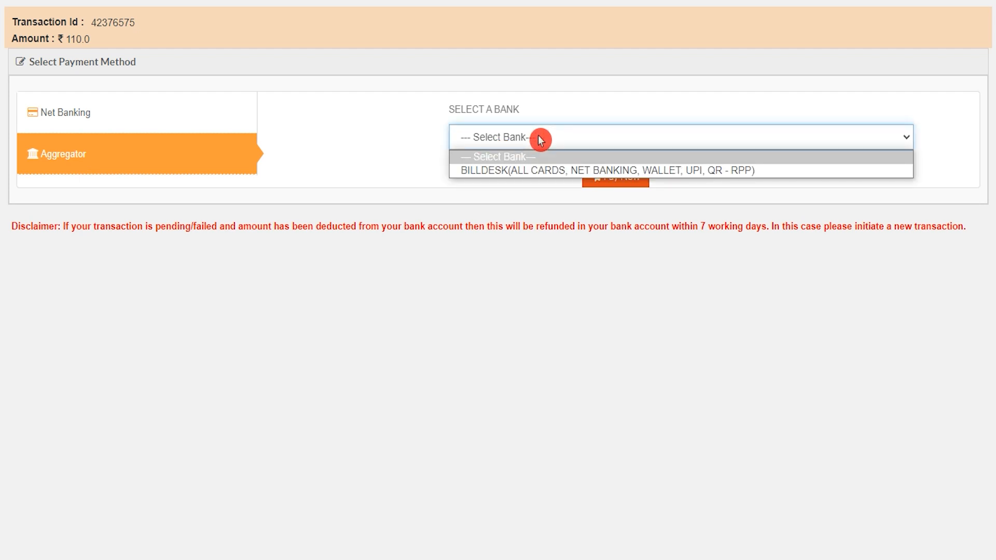
{"action": "left_click", "coordinate": [538, 170]}
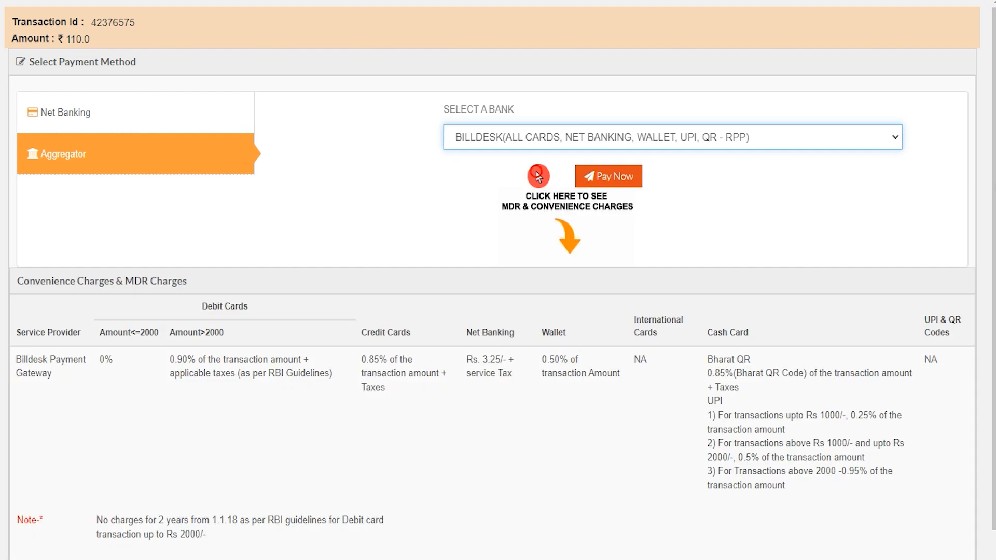
{"action": "left_click", "coordinate": [617, 180]}
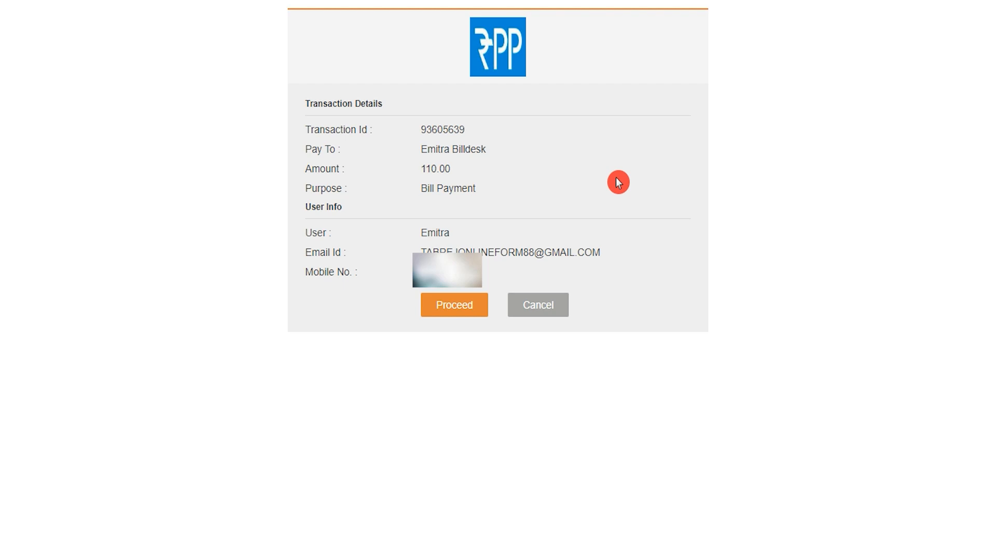
{"action": "left_click", "coordinate": [466, 310]}
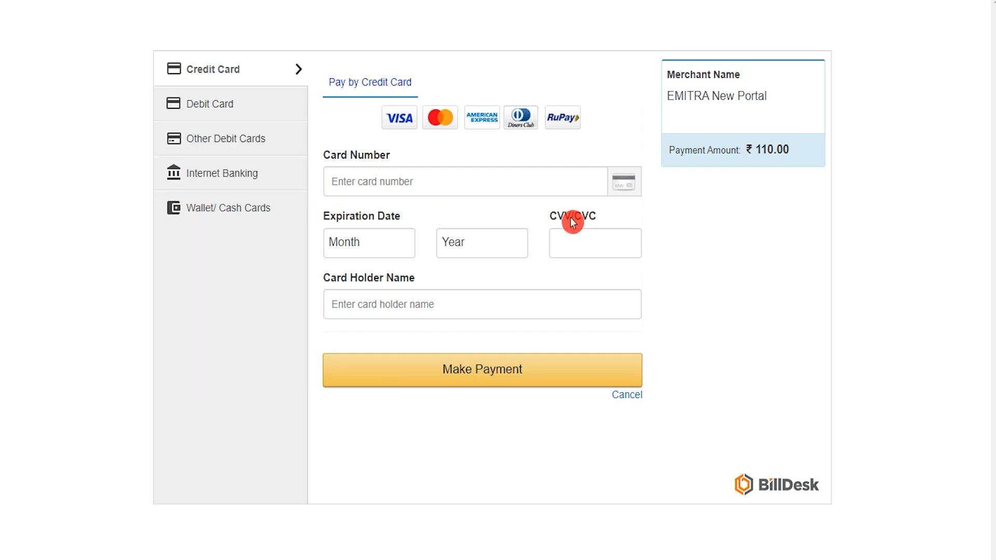
Switch BillDesk to Debit Card and check the card number, expiry, CVV and holder name fields
{"action": "left_click", "coordinate": [221, 107]}
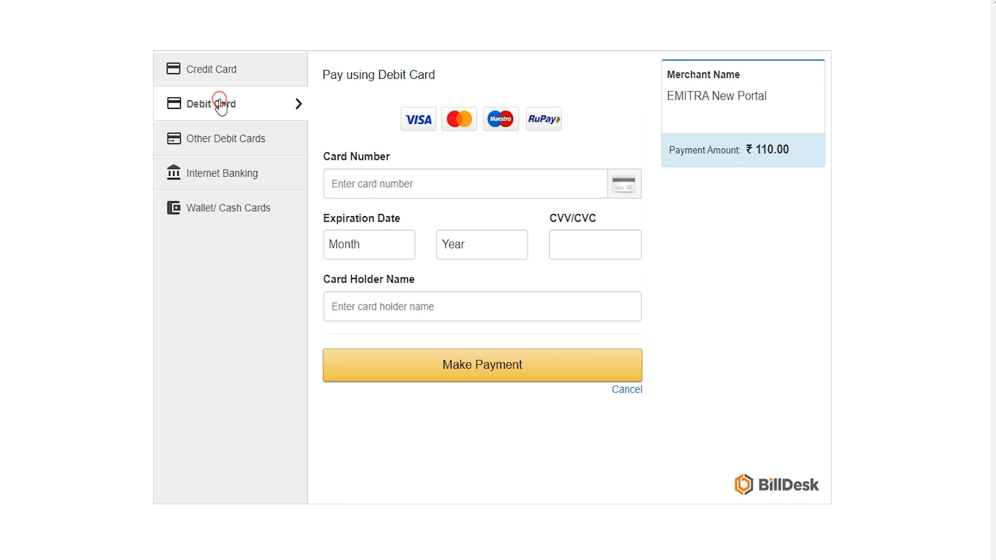
{"action": "left_click", "coordinate": [397, 183]}
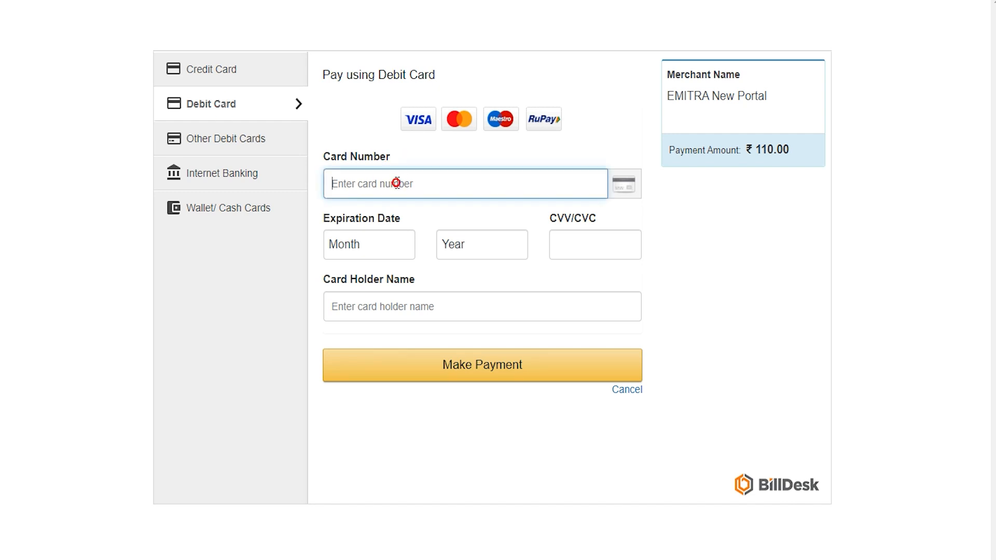
{"action": "left_click", "coordinate": [386, 241]}
{"action": "left_click", "coordinate": [438, 244]}
{"action": "left_click", "coordinate": [445, 245]}
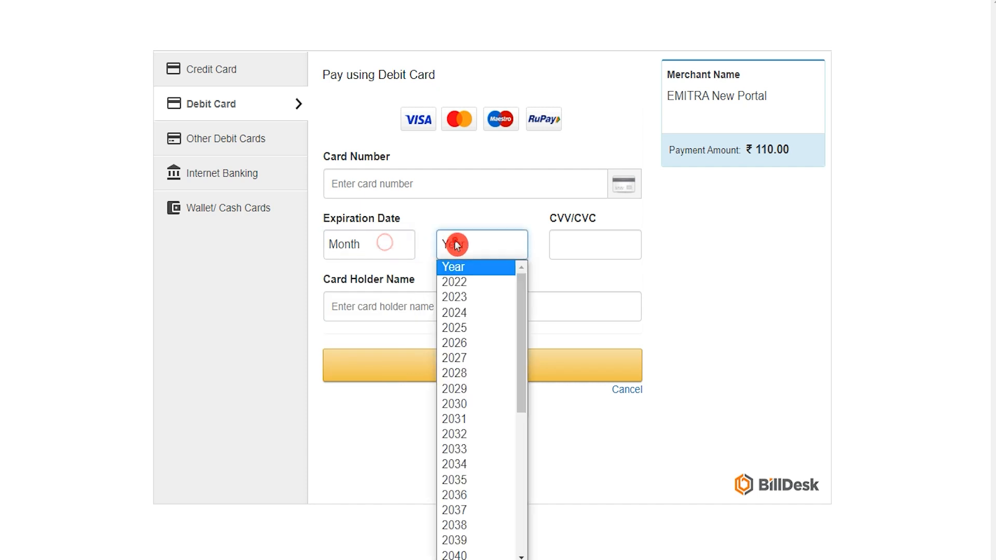
{"action": "left_click", "coordinate": [469, 244]}
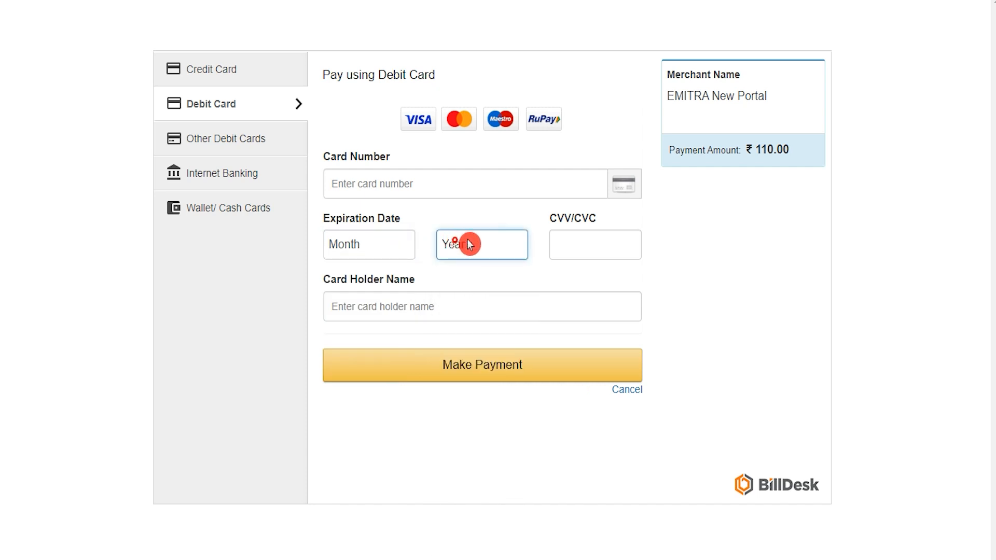
{"action": "left_click", "coordinate": [570, 241]}
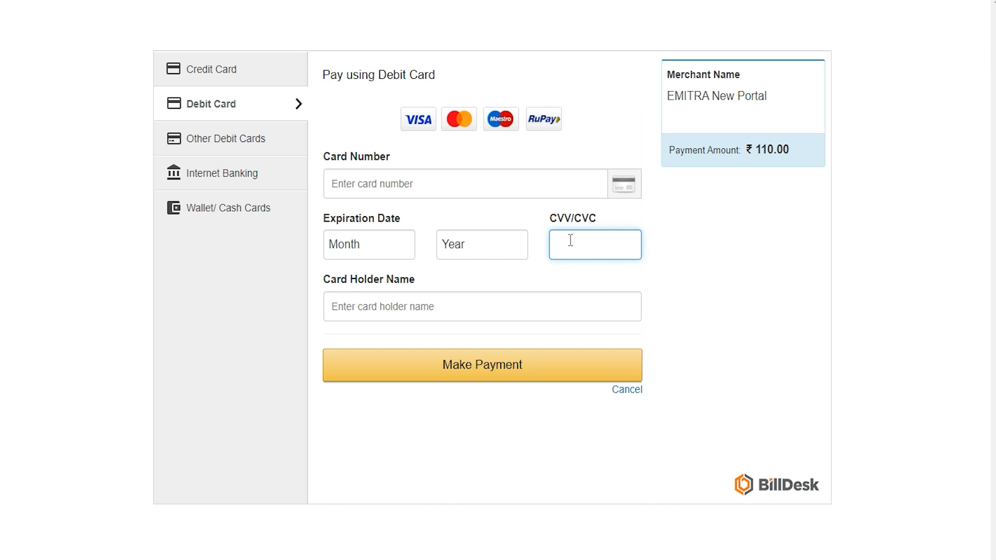
{"action": "left_click", "coordinate": [427, 310]}
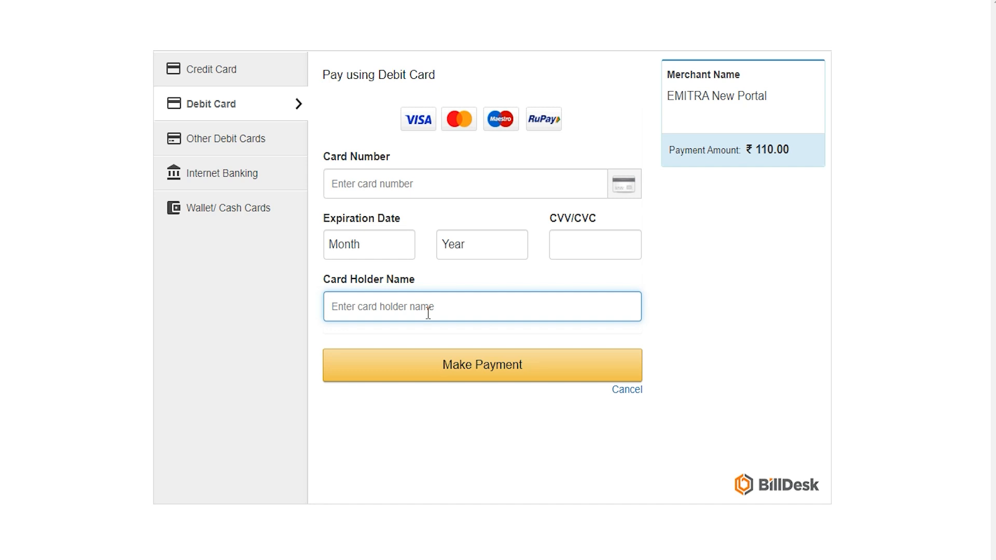